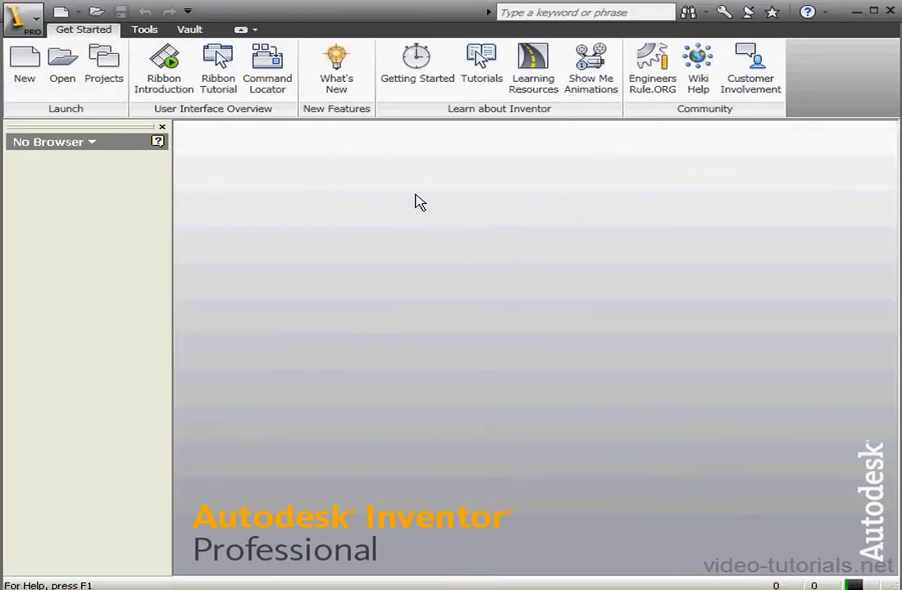
# Create a new part file
pyautogui.click(61, 11)
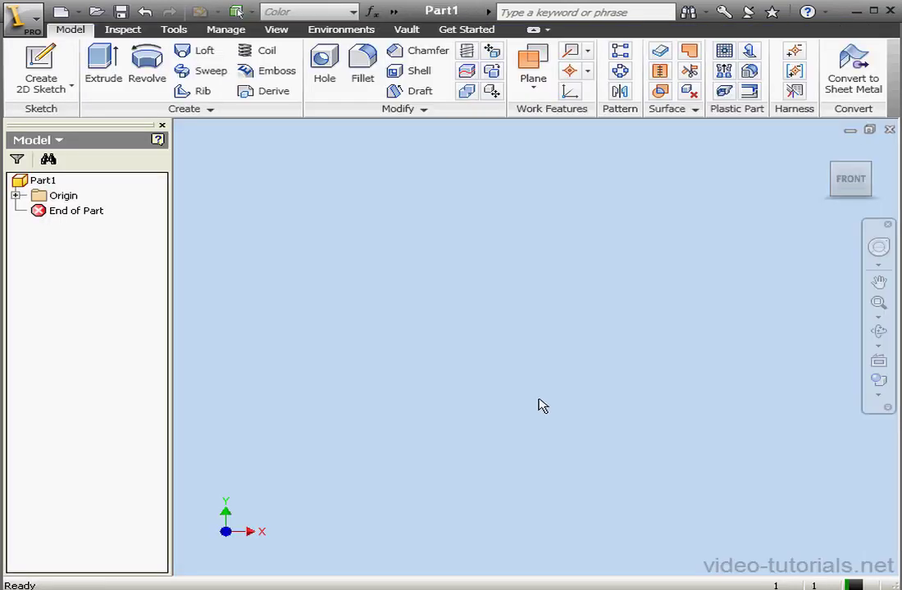
# Review the Part settings in Application Options, including the option for a sketch on new part creation
pyautogui.click(174, 30)
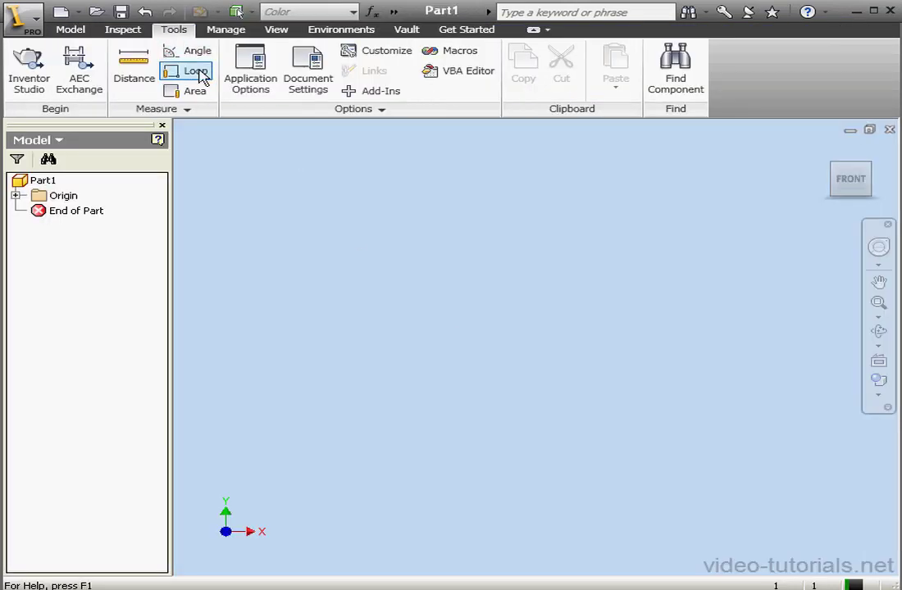
pyautogui.click(258, 77)
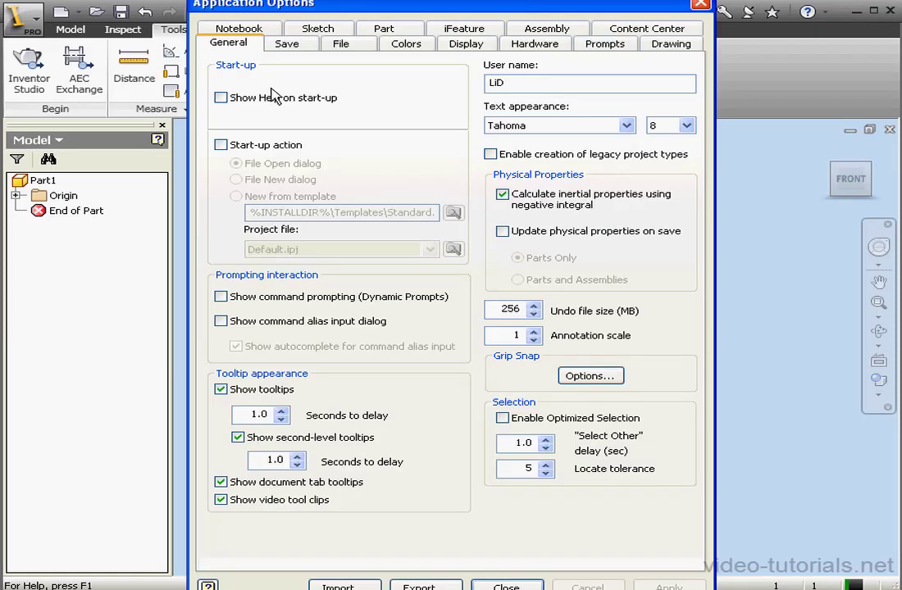
pyautogui.click(383, 28)
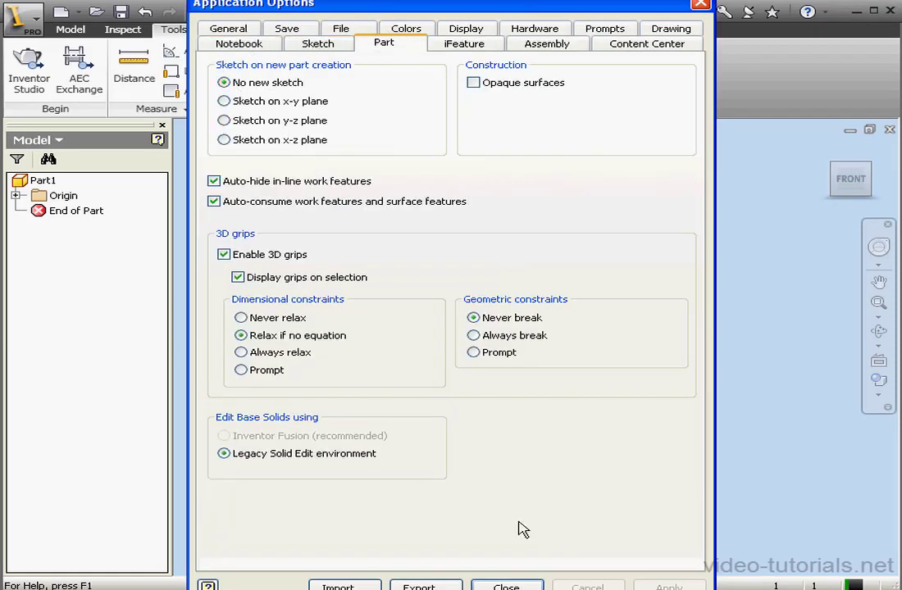
pyautogui.click(527, 588)
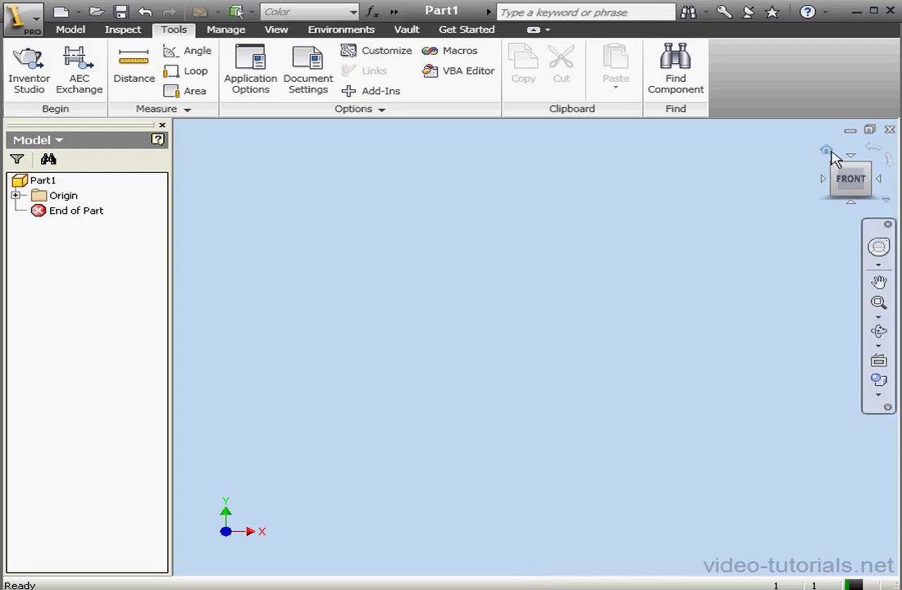
# Start a new 2D sketch on the XY Plane of the part's origin
pyautogui.click(827, 154)
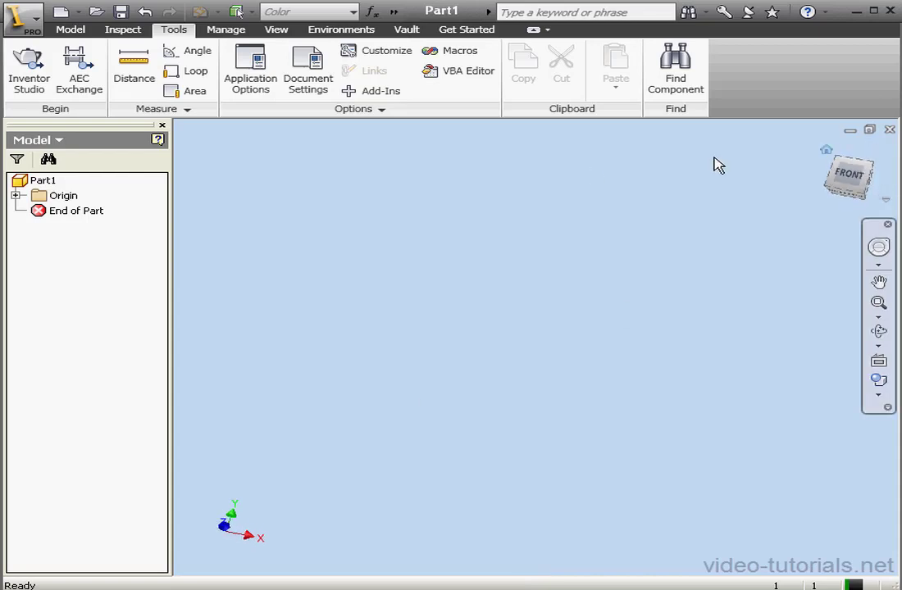
pyautogui.click(16, 195)
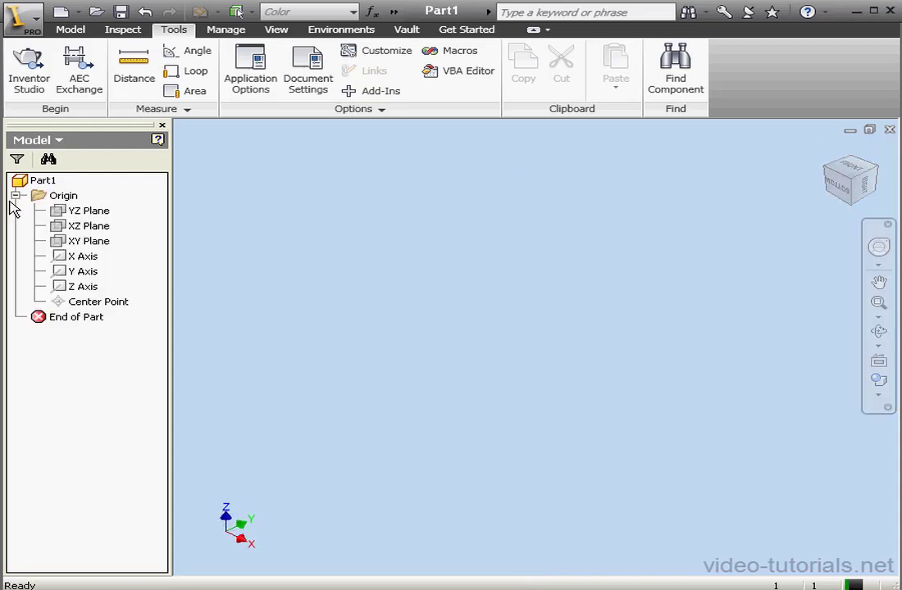
pyautogui.rightClick(71, 241)
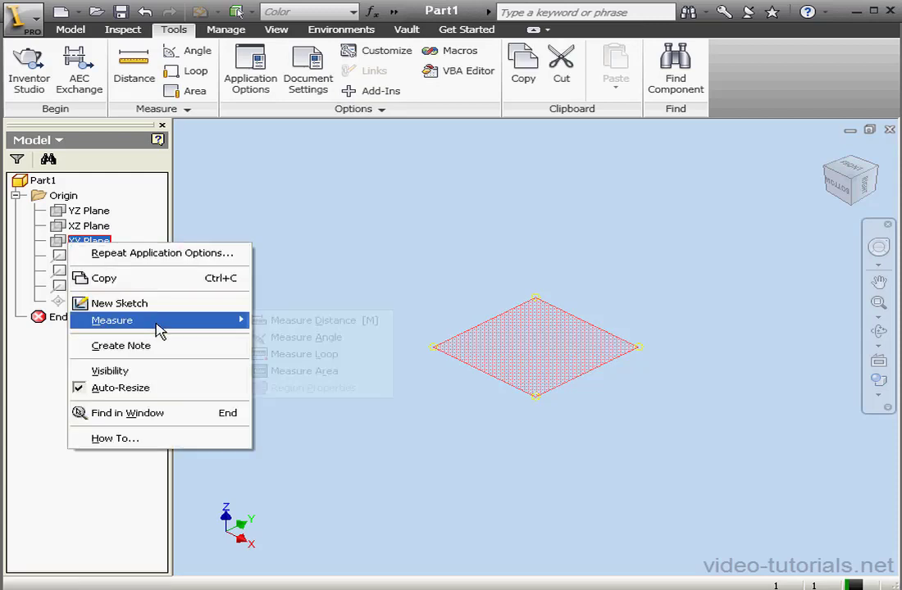
pyautogui.click(149, 304)
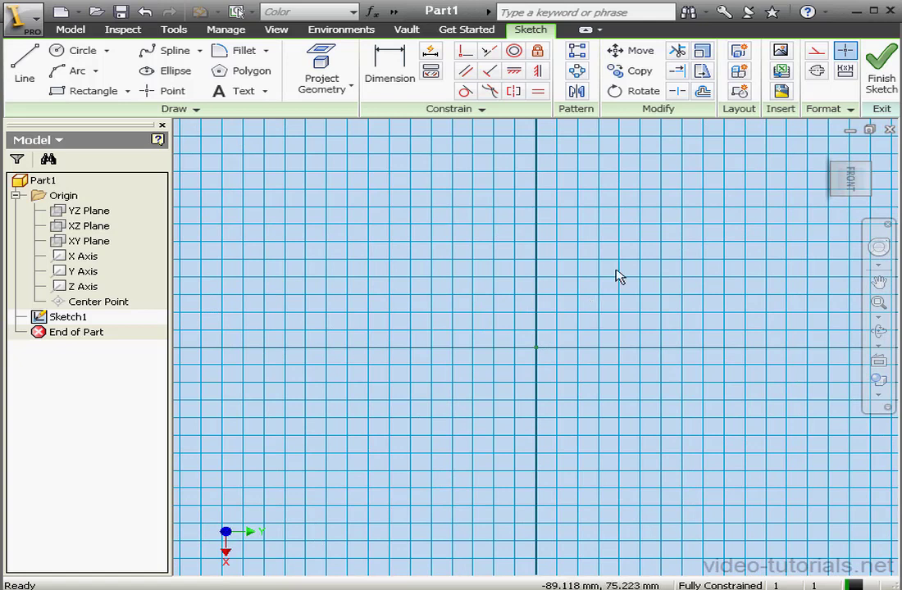
# Draw two concentric circles centred on the origin, with radii of about 41 mm and 102 mm
pyautogui.click(74, 52)
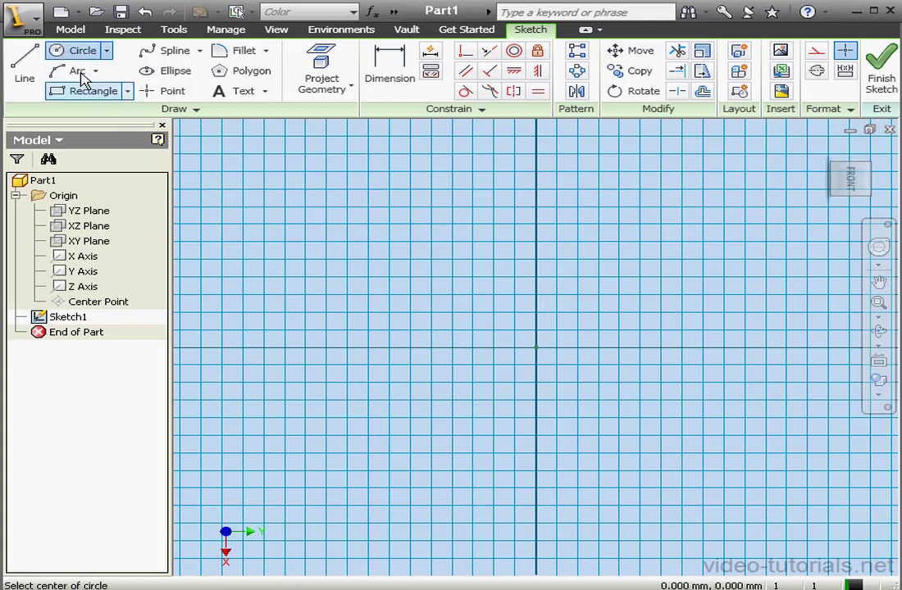
pyautogui.click(535, 348)
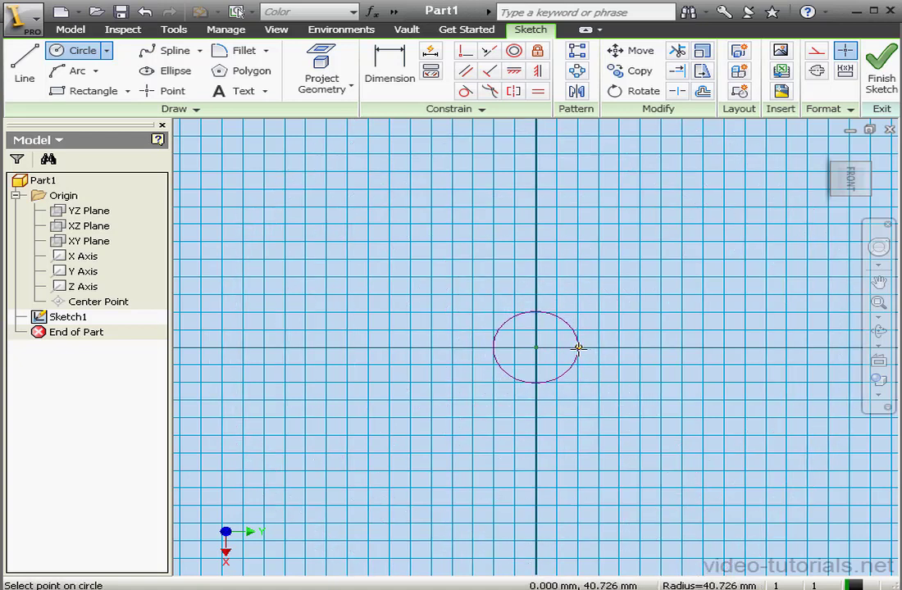
pyautogui.click(578, 348)
pyautogui.click(535, 349)
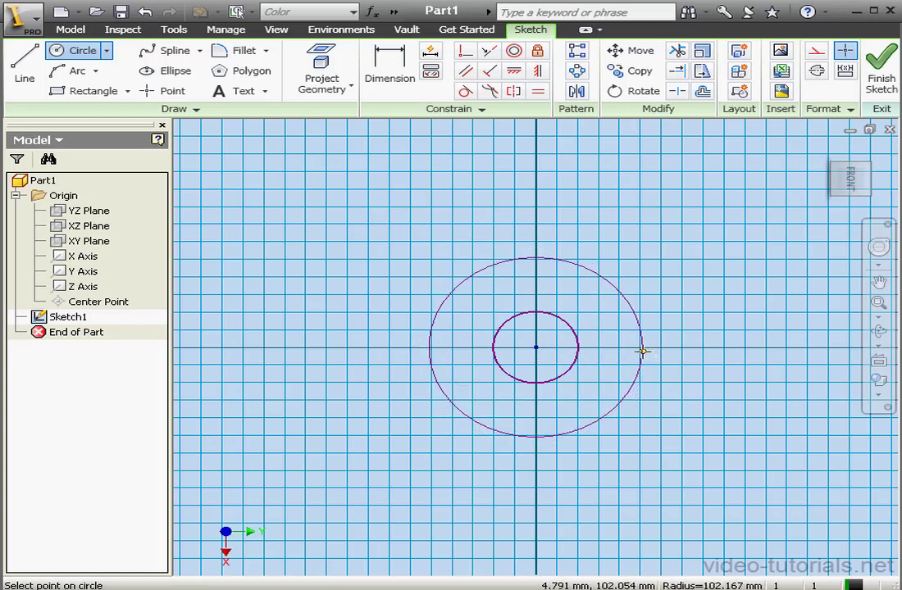
pyautogui.click(642, 351)
# Dimension the outer circle with a diameter of 200 mm
pyautogui.scroll(3, 541, 347)
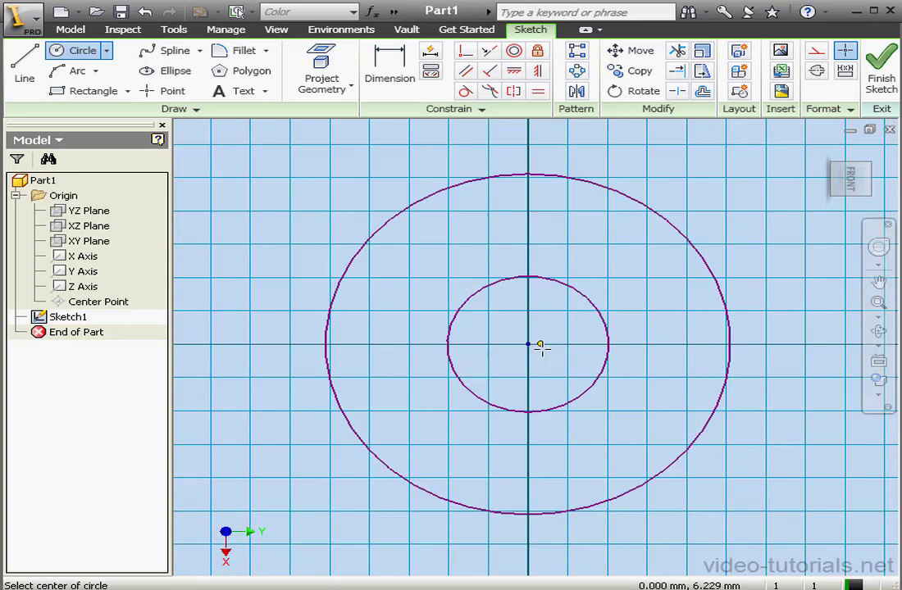
pyautogui.click(384, 64)
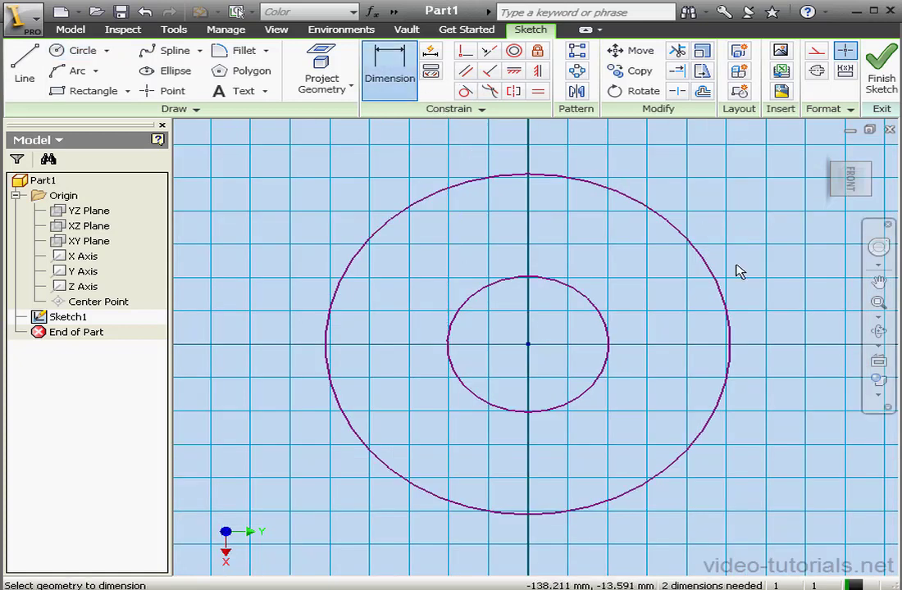
pyautogui.click(728, 305)
pyautogui.click(764, 308)
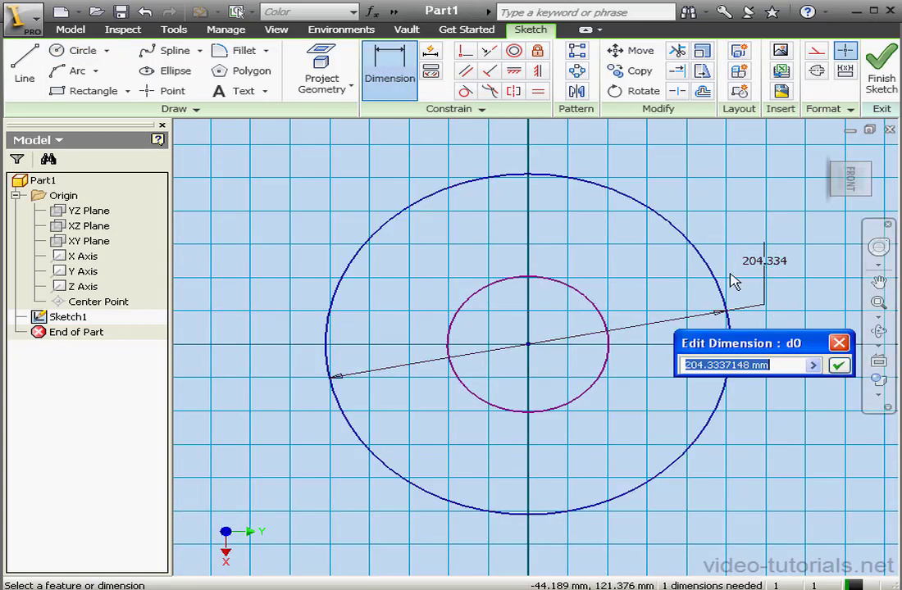
pyautogui.write('200')
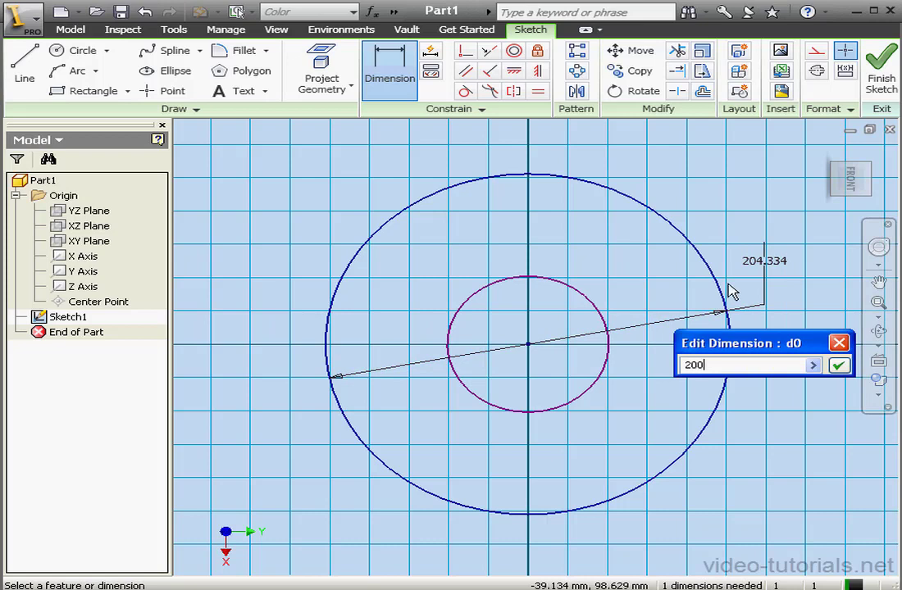
pyautogui.click(837, 366)
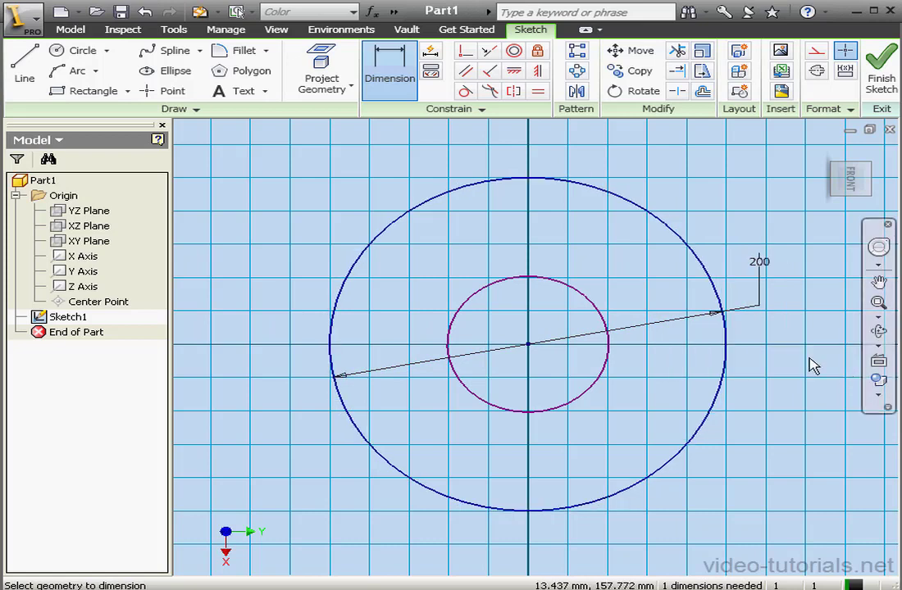
# Dimension the inner circle with a diameter of 80 mm
pyautogui.click(613, 352)
pyautogui.click(648, 298)
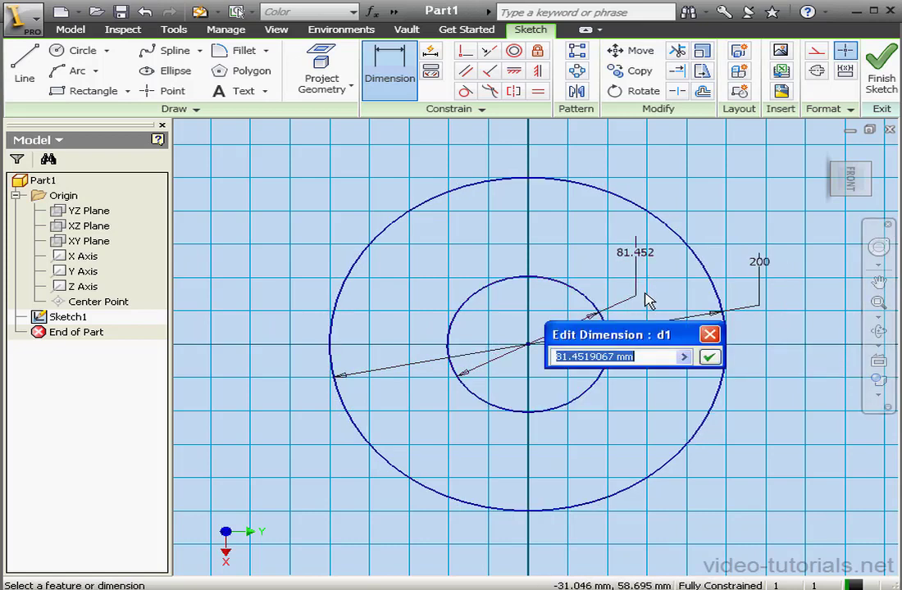
pyautogui.write('80')
pyautogui.click(708, 357)
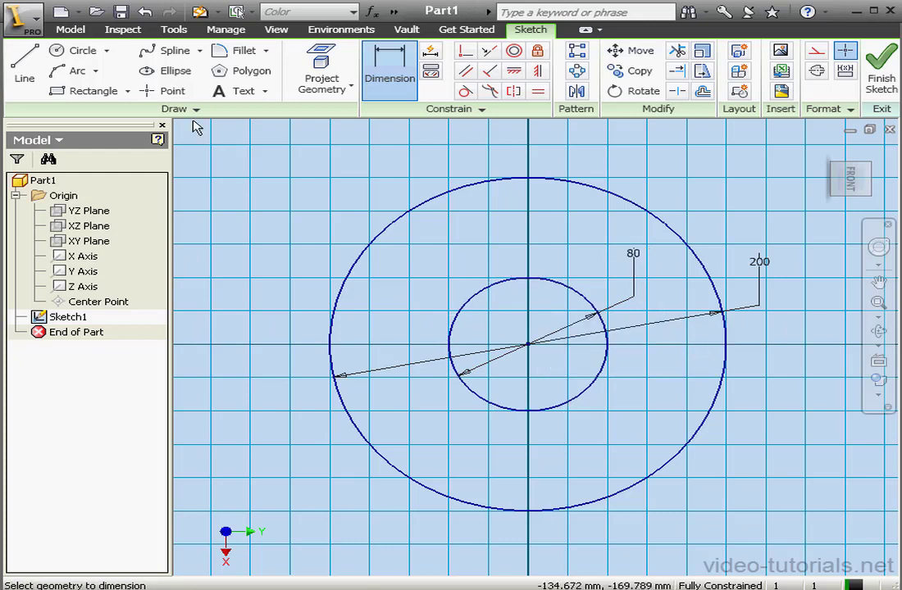
# Draw a separate horizontal line above the inner circle and a vertical line to its right, both inside the outer circle
pyautogui.click(24, 70)
pyautogui.click(420, 250)
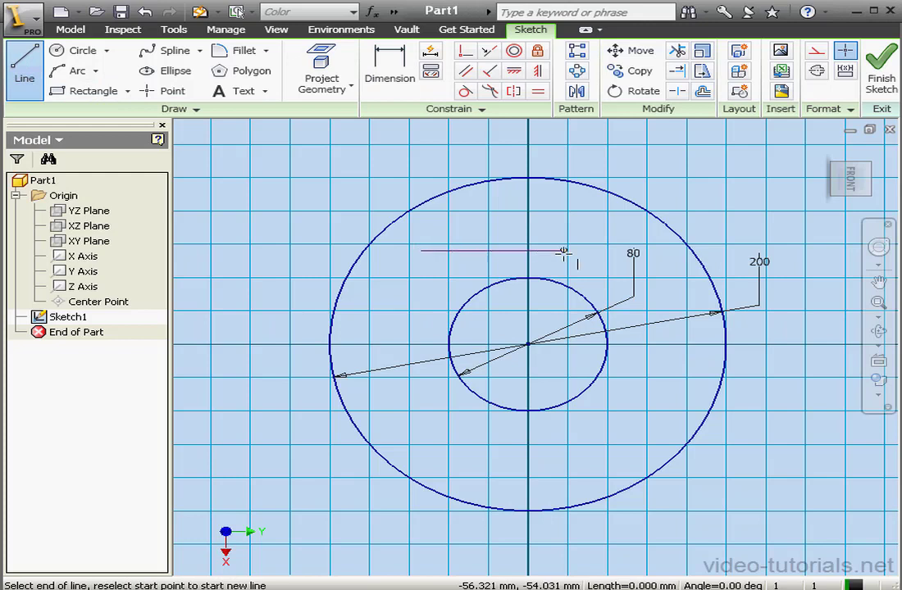
pyautogui.click(590, 250)
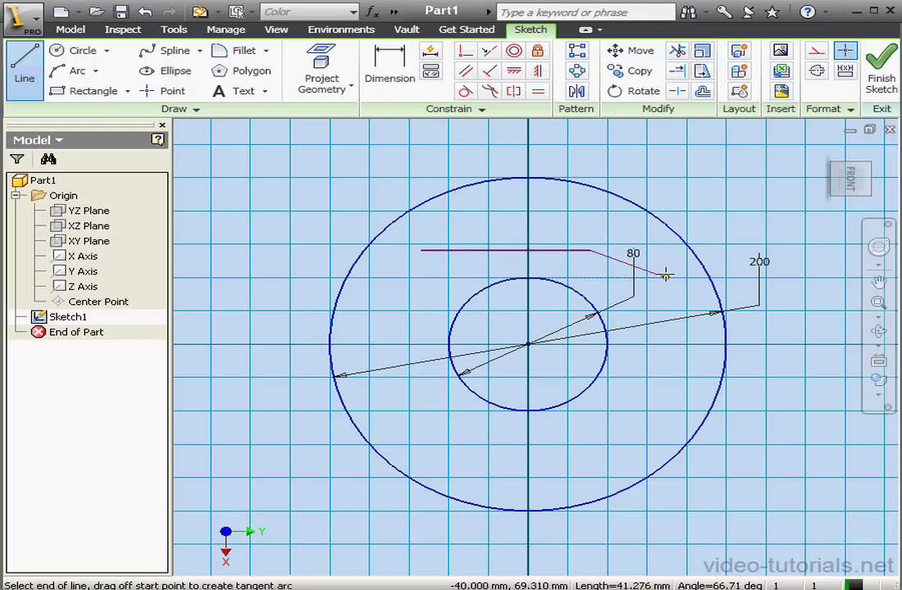
pyautogui.rightClick(667, 272)
pyautogui.click(699, 300)
pyautogui.click(666, 270)
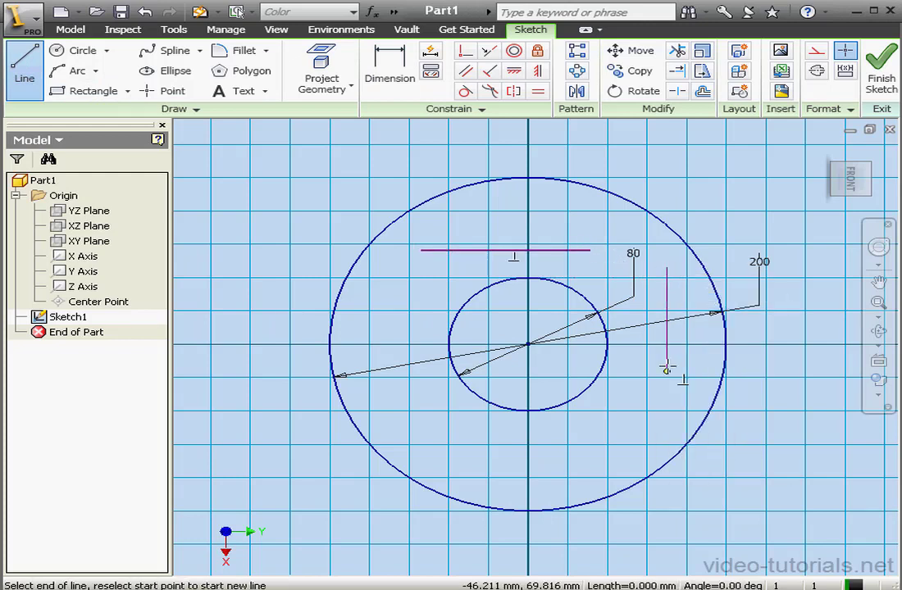
pyautogui.click(666, 410)
pyautogui.rightClick(690, 389)
pyautogui.click(725, 400)
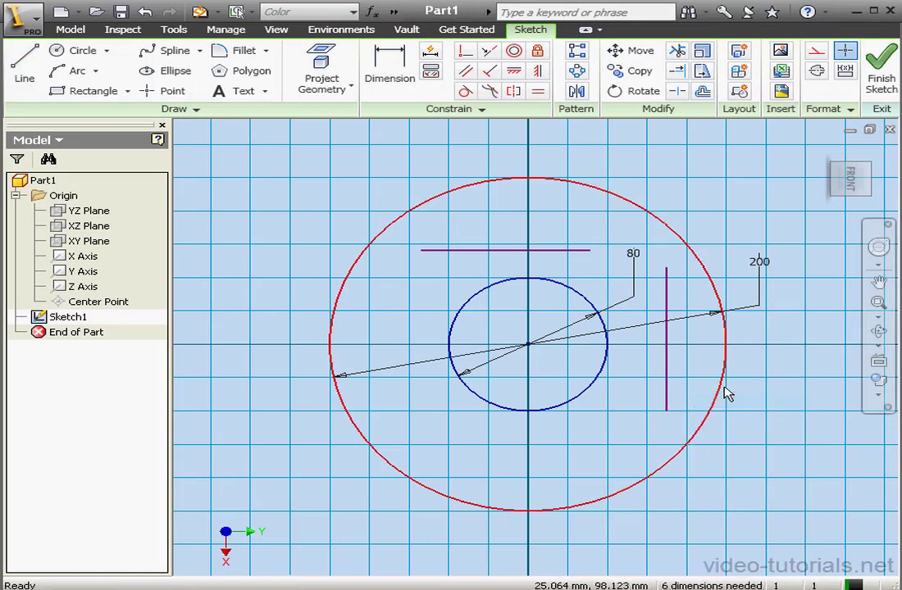
# Place a sketch point at the midpoint of the horizontal line and another at the midpoint of the vertical line
pyautogui.click(149, 90)
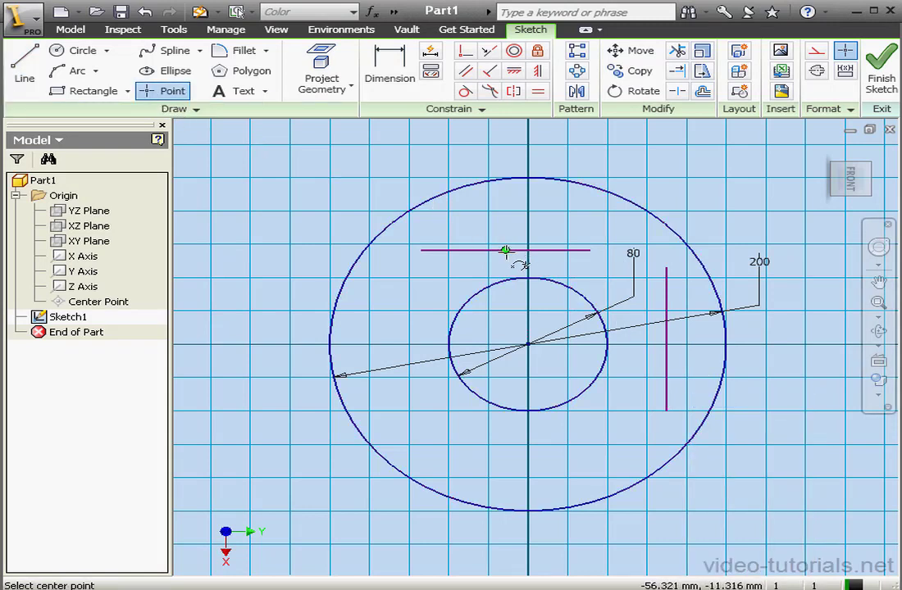
pyautogui.click(505, 250)
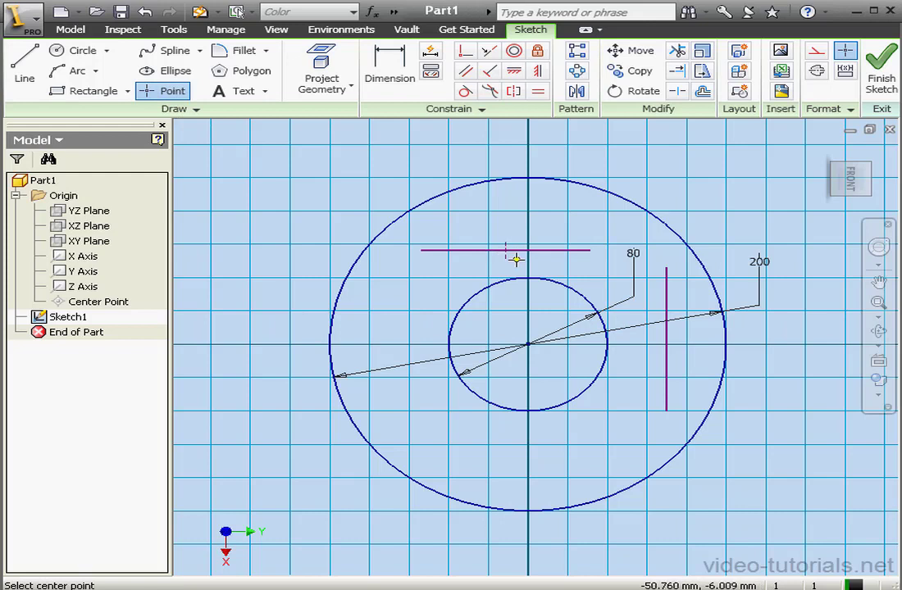
pyautogui.click(666, 340)
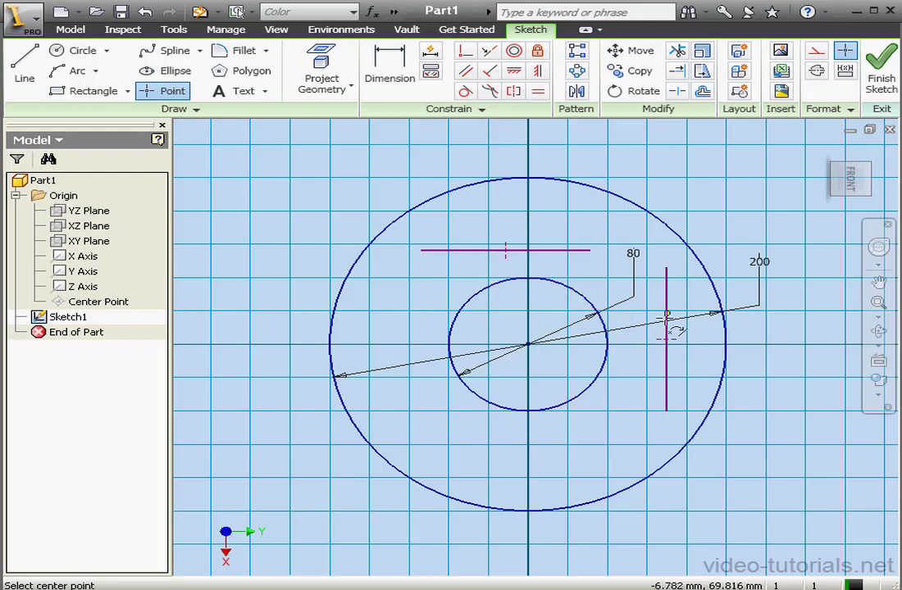
pyautogui.rightClick(657, 270)
pyautogui.click(679, 283)
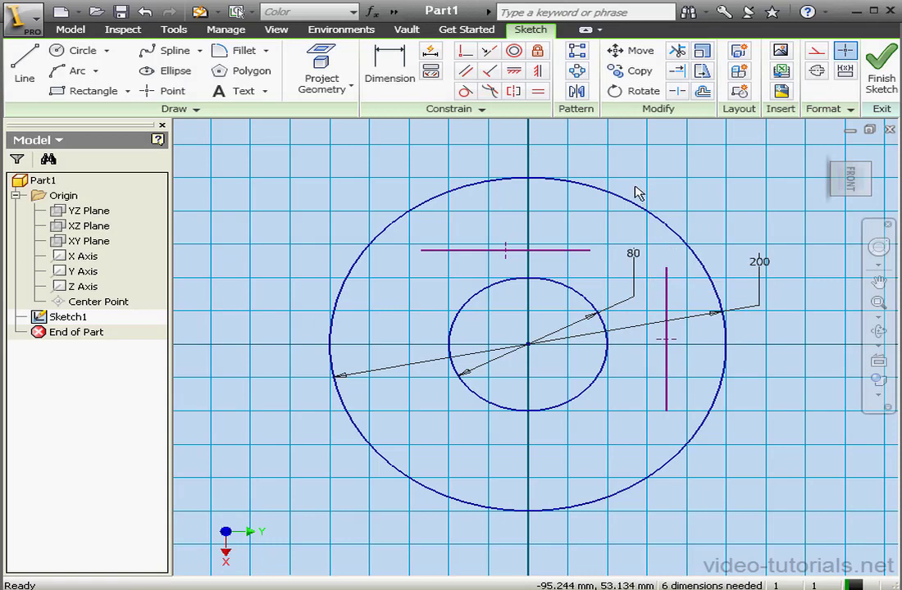
# Apply coincident constraints joining the midpoint points of both lines to the circles' centre at the origin
pyautogui.click(465, 51)
pyautogui.click(517, 250)
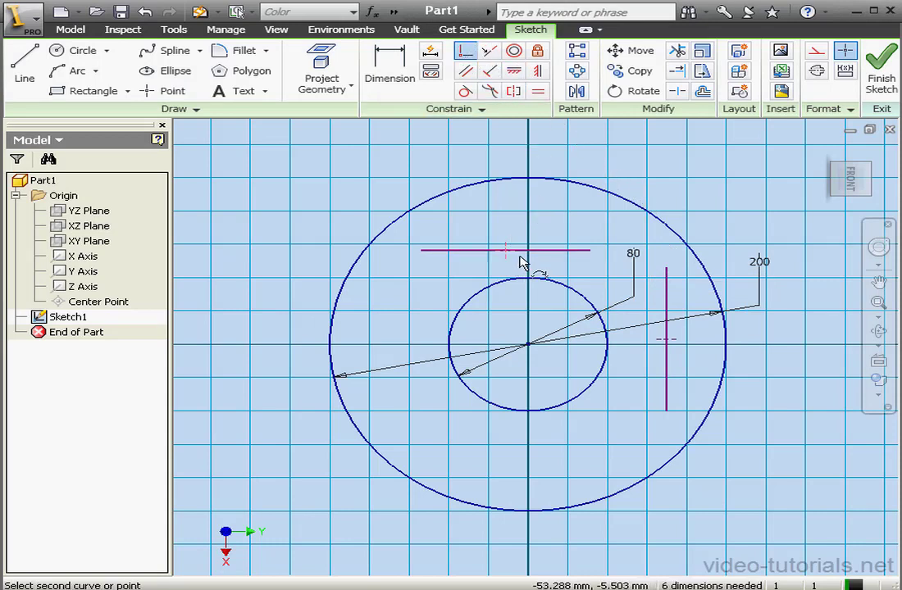
pyautogui.click(530, 345)
pyautogui.click(664, 341)
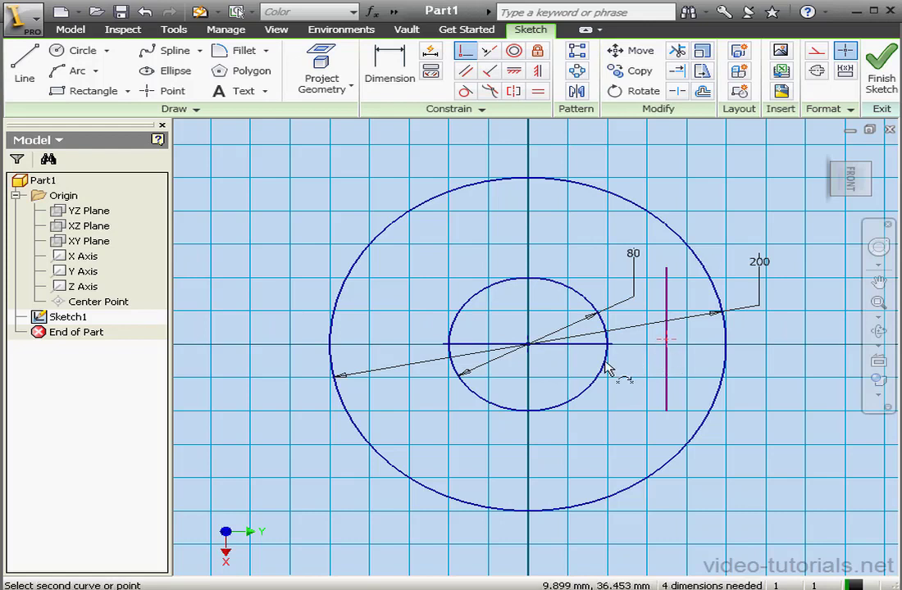
pyautogui.click(532, 351)
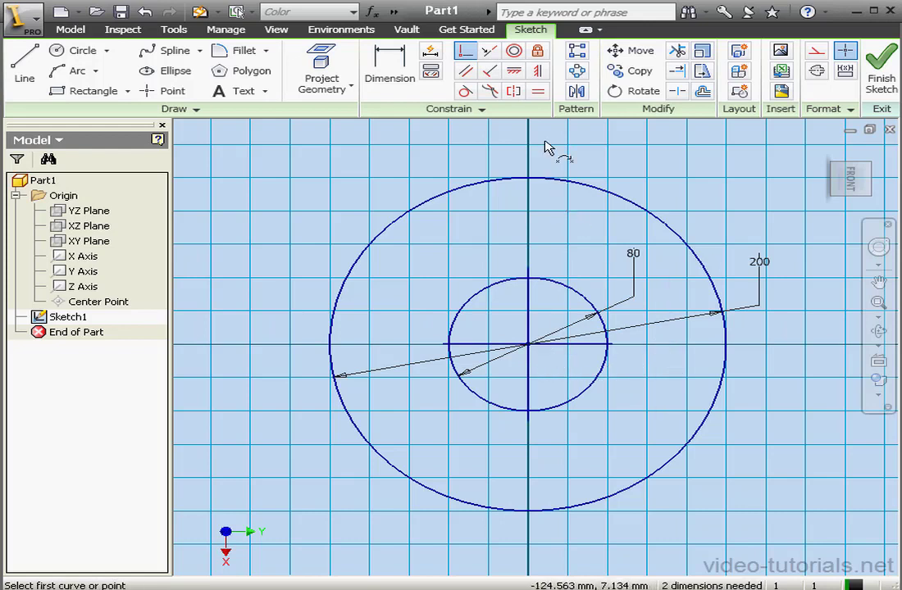
# Constrain the horizontal and vertical lines through the centre to equal length
pyautogui.click(537, 92)
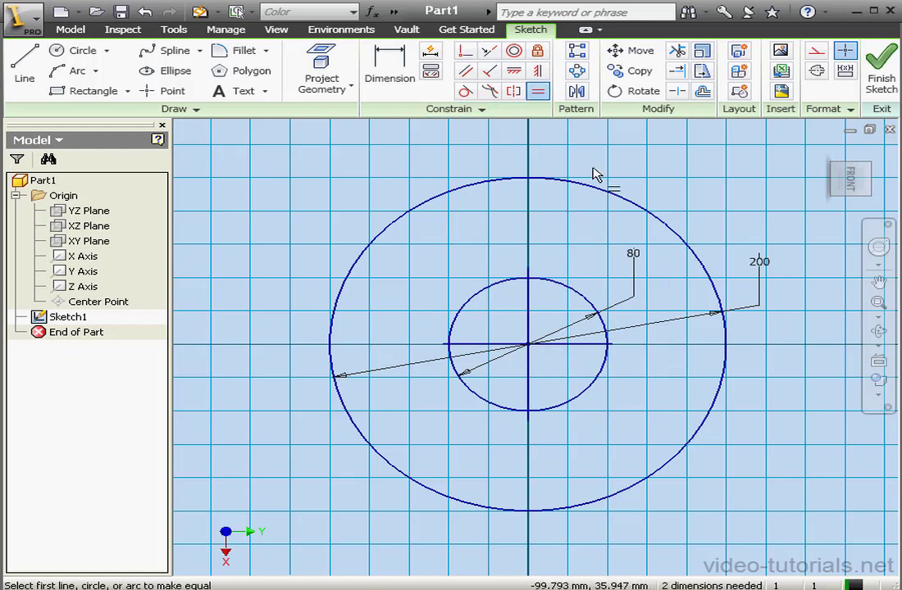
pyautogui.click(587, 343)
pyautogui.click(531, 319)
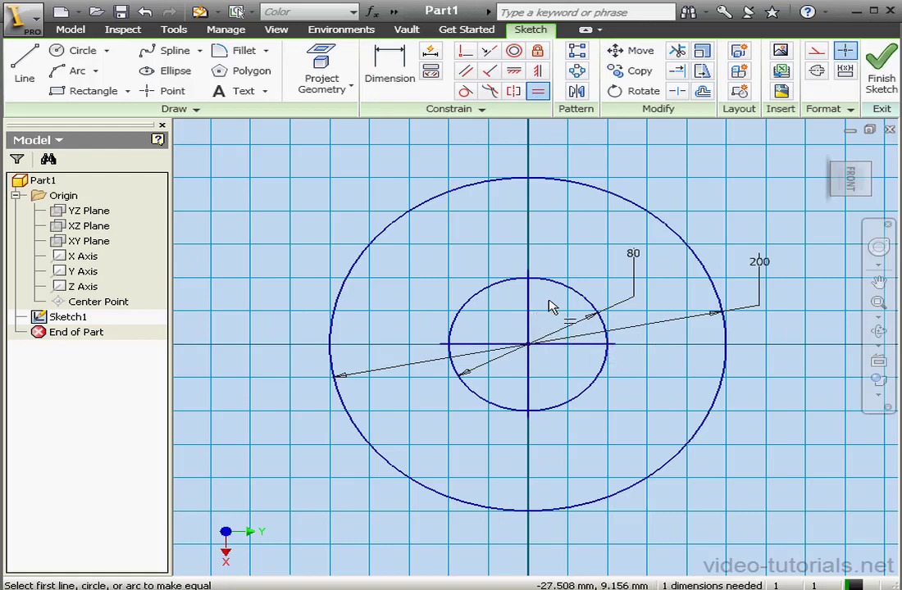
# Dimension the horizontal line through the centre and set its length to 180 mm
pyautogui.click(398, 80)
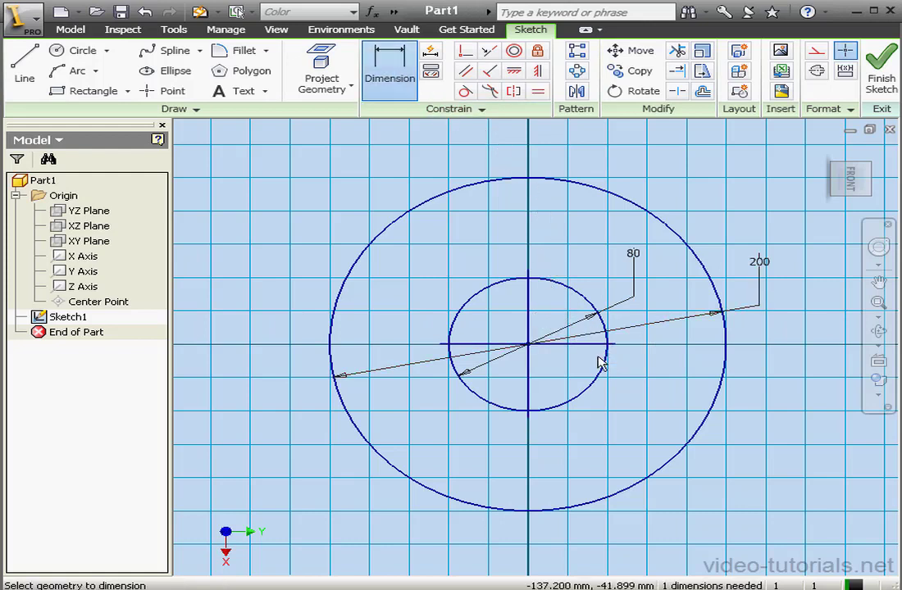
pyautogui.click(587, 355)
pyautogui.click(586, 374)
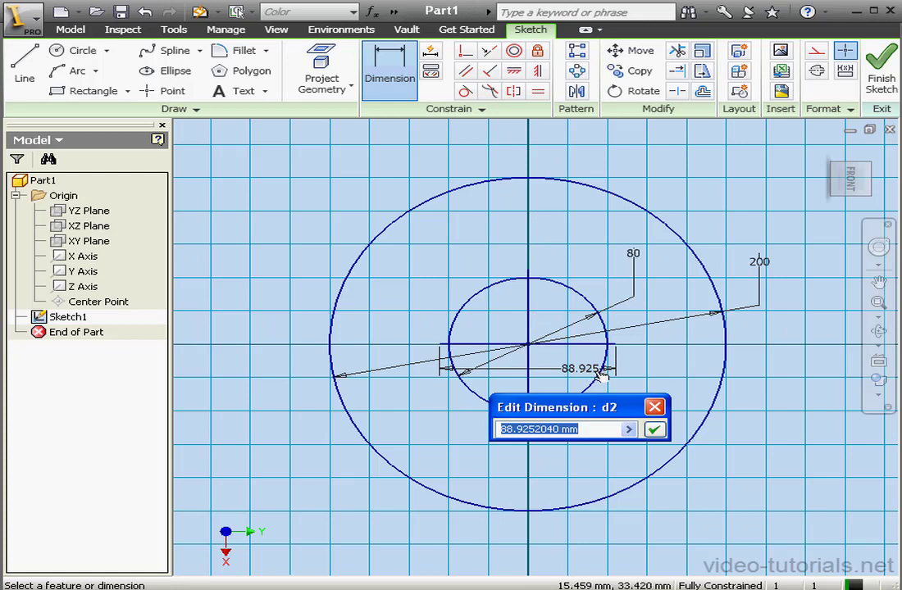
pyautogui.write('180')
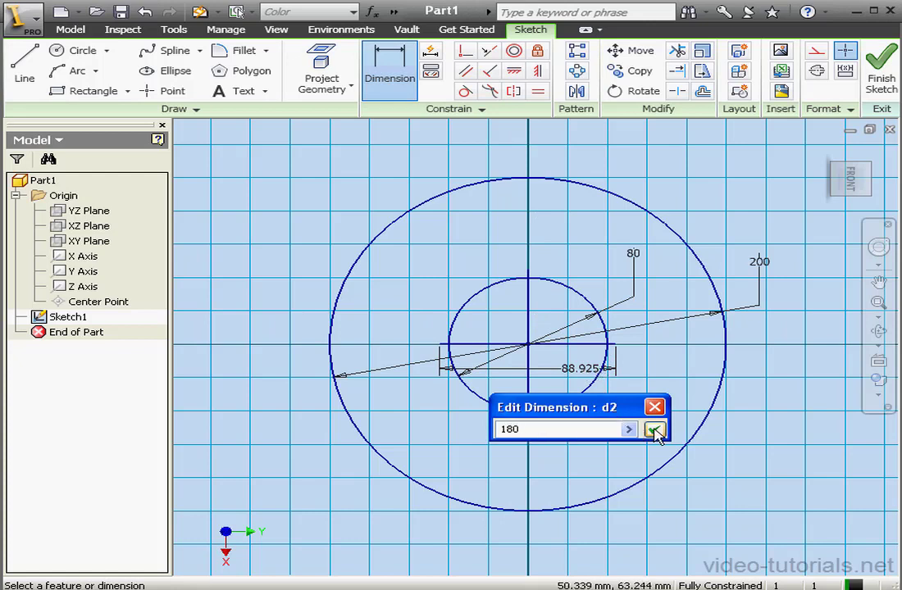
pyautogui.click(654, 430)
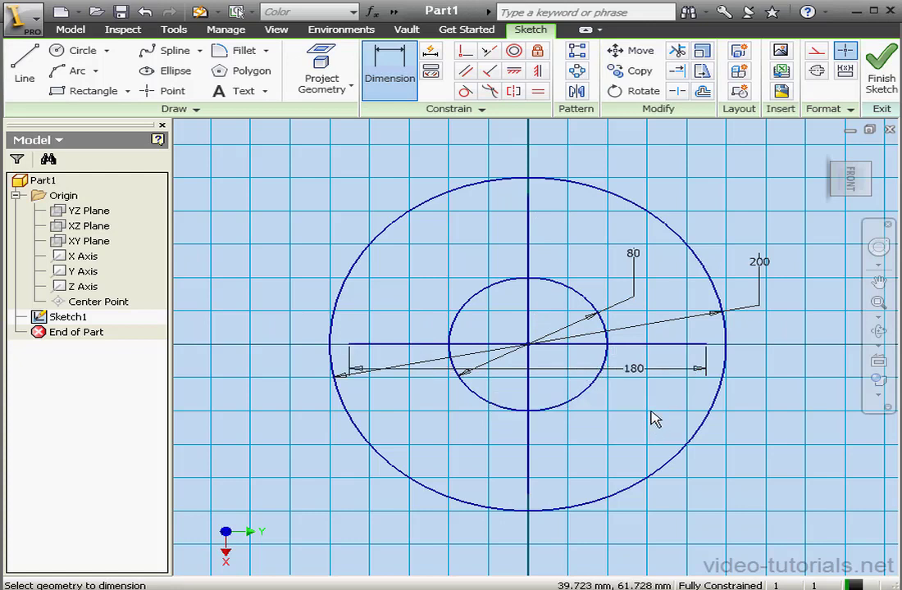
pyautogui.rightClick(631, 361)
pyautogui.click(652, 363)
# Draw a small circle, about 13 to 17 mm in diameter, centred on each of the four ends of the crossing lines
pyautogui.click(880, 317)
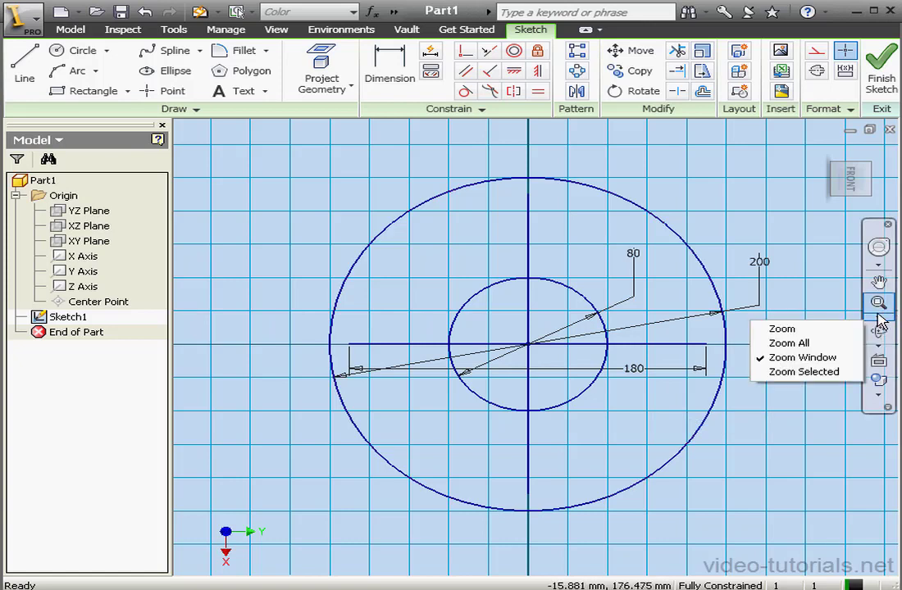
pyautogui.click(800, 358)
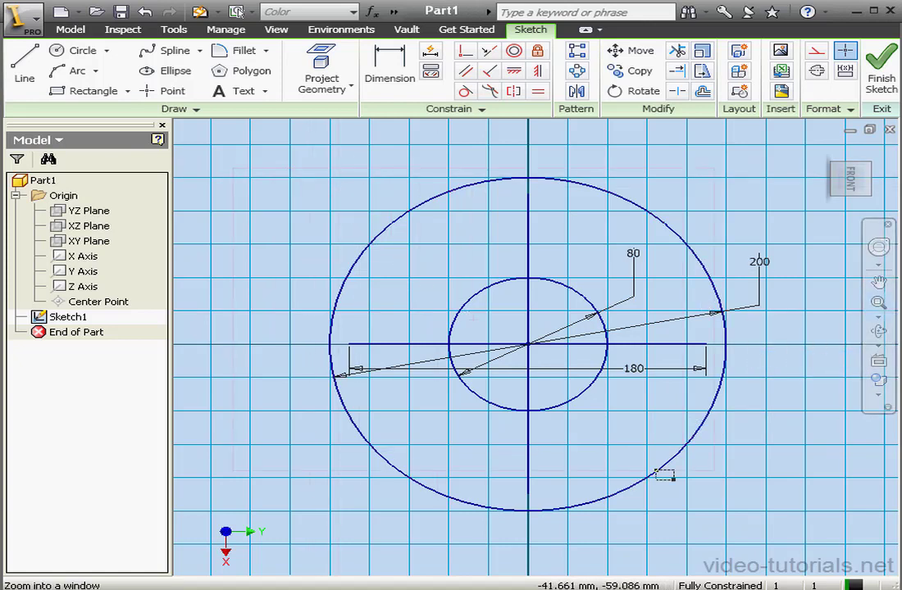
pyautogui.click(746, 507)
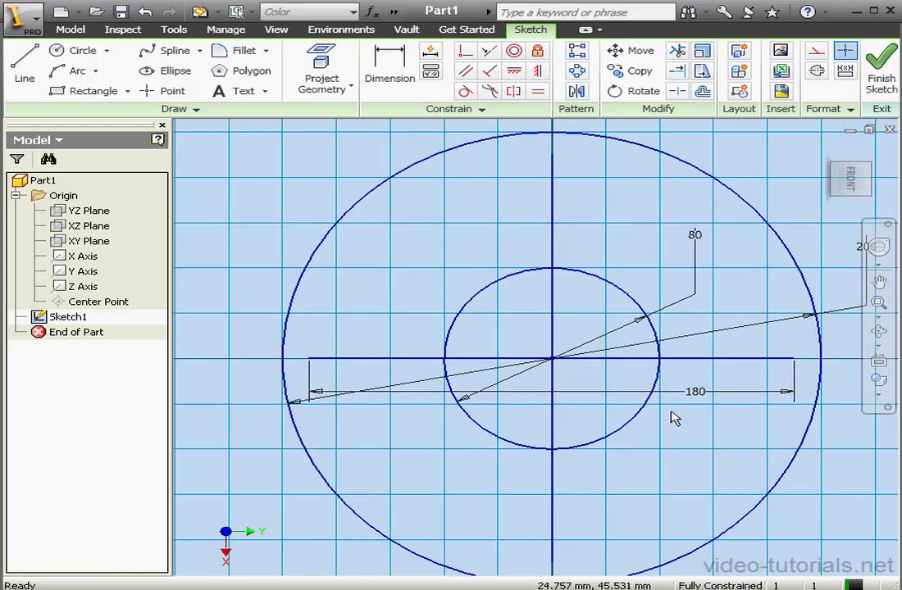
pyautogui.click(80, 50)
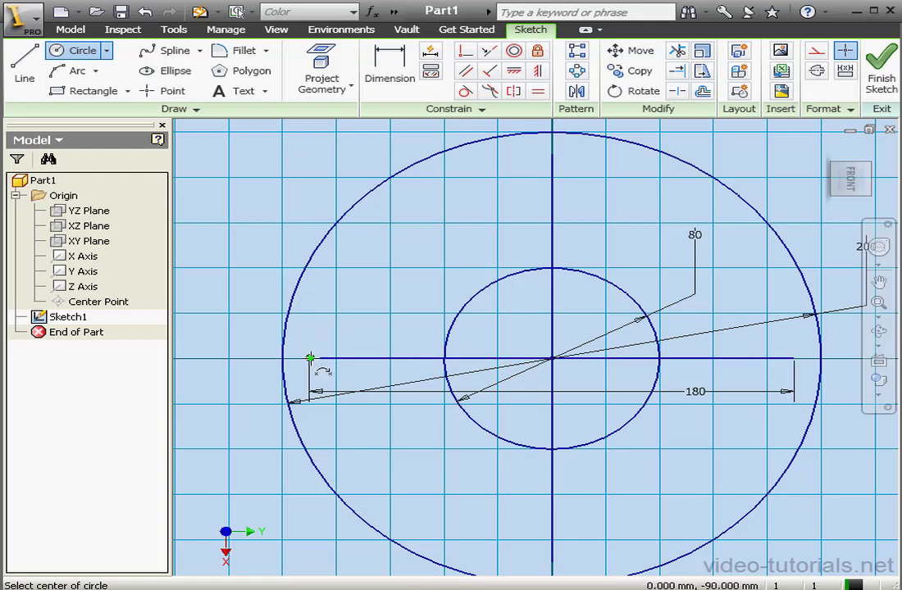
pyautogui.click(309, 358)
pyautogui.click(327, 364)
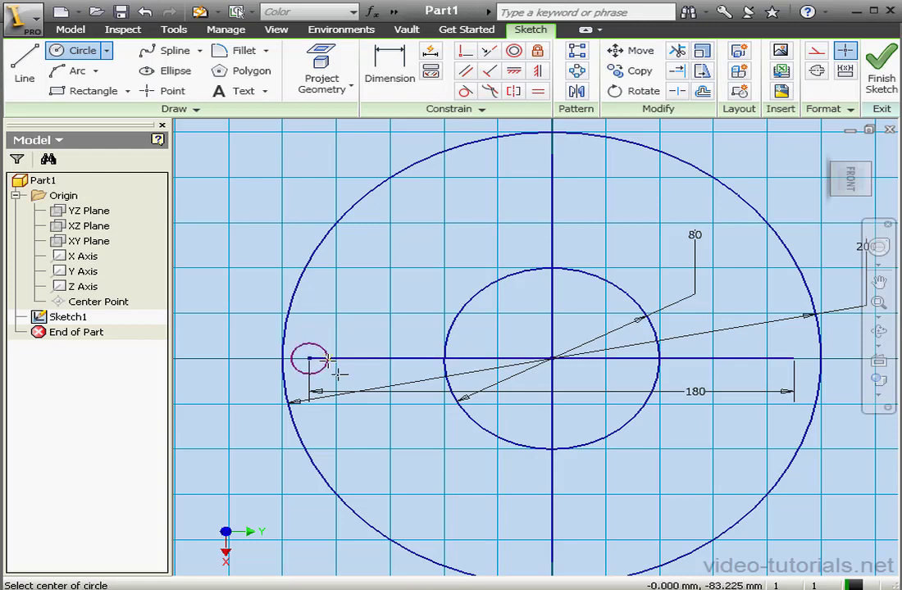
pyautogui.click(553, 154)
pyautogui.click(569, 160)
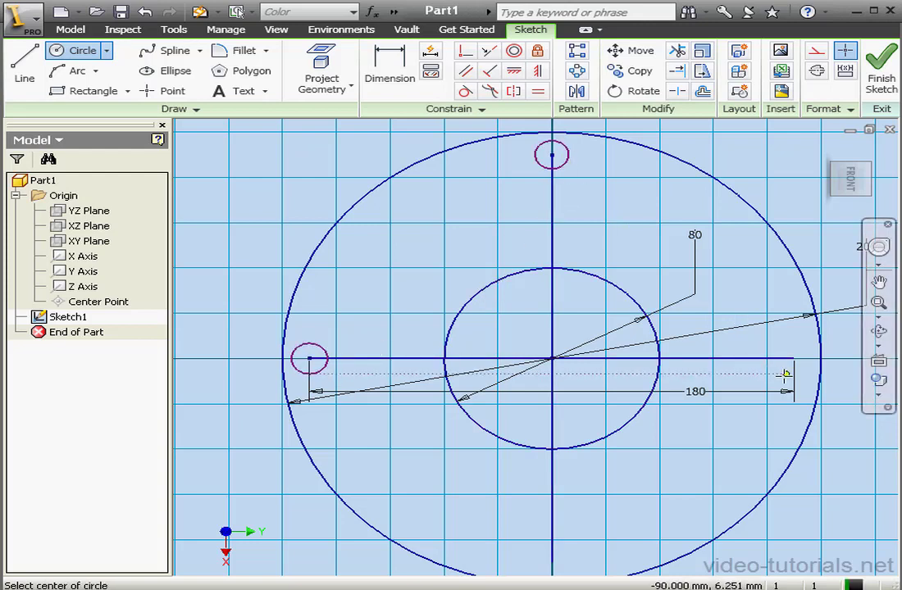
pyautogui.click(793, 358)
pyautogui.click(794, 374)
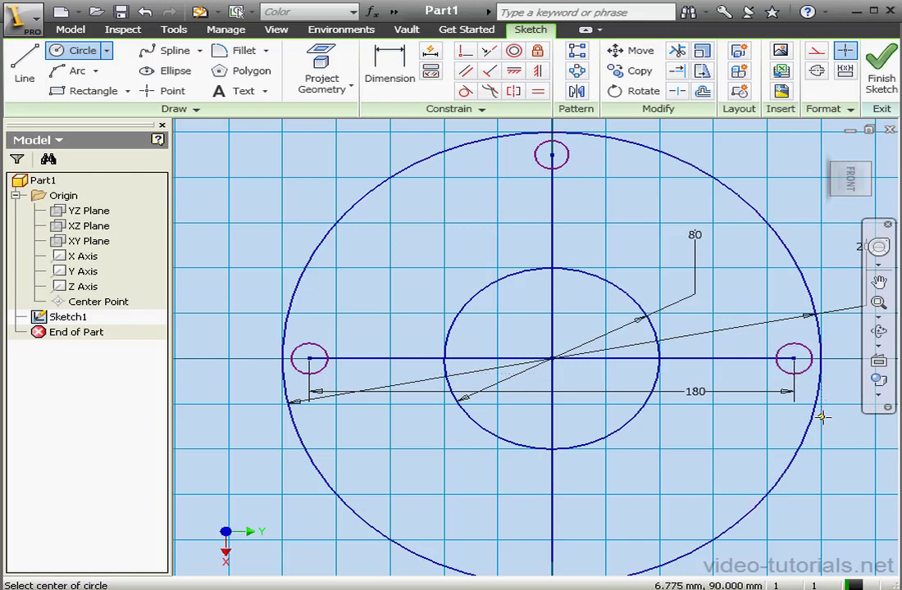
pyautogui.click(552, 564)
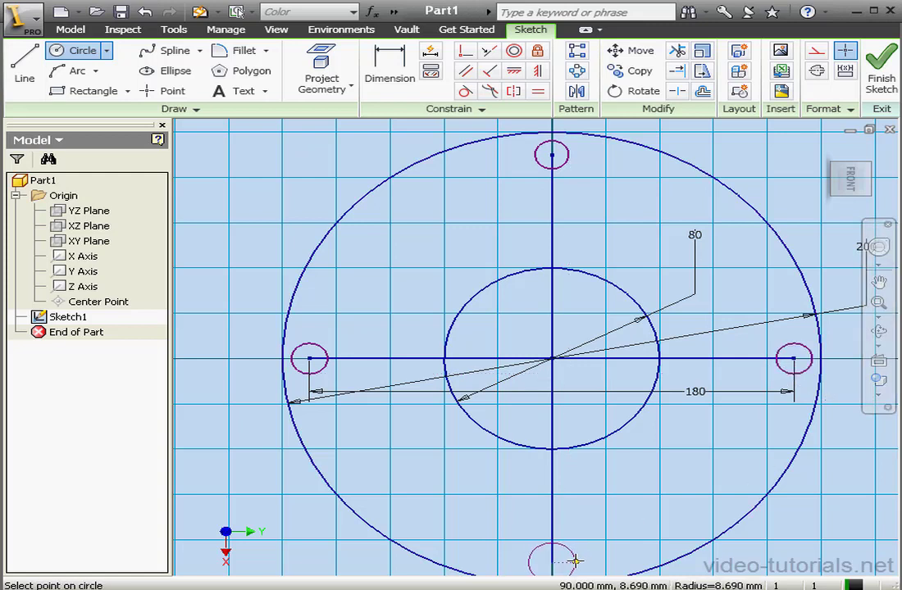
pyautogui.click(576, 562)
pyautogui.rightClick(598, 447)
pyautogui.click(640, 458)
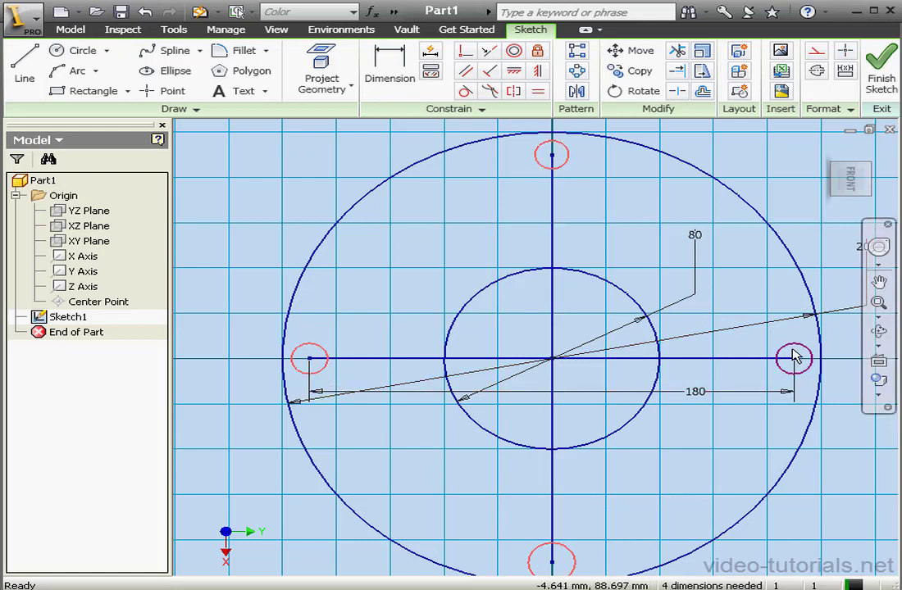
# Constrain the four small end circles to equal size and set the upper one's diameter to 11 mm
pyautogui.click(539, 90)
pyautogui.click(407, 64)
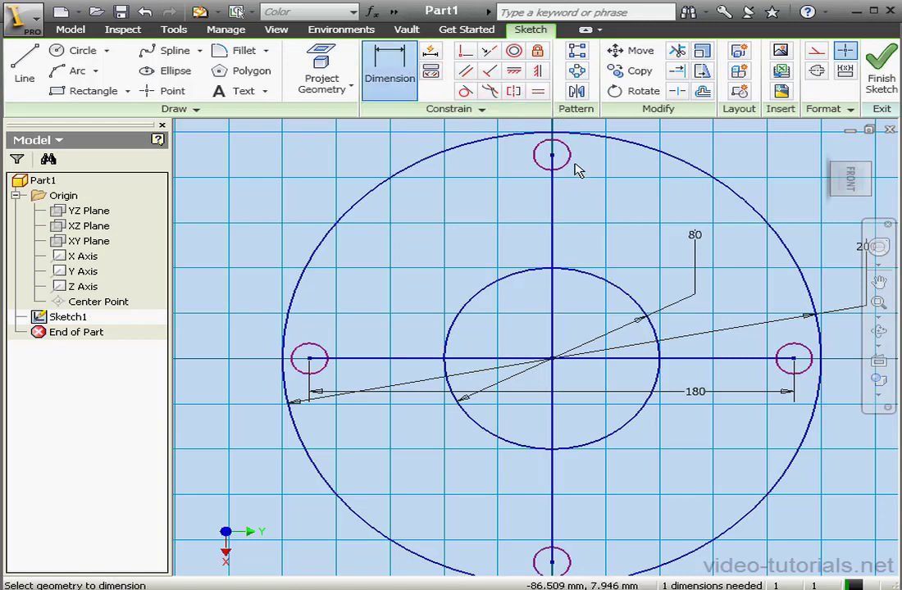
pyautogui.click(574, 167)
pyautogui.click(606, 174)
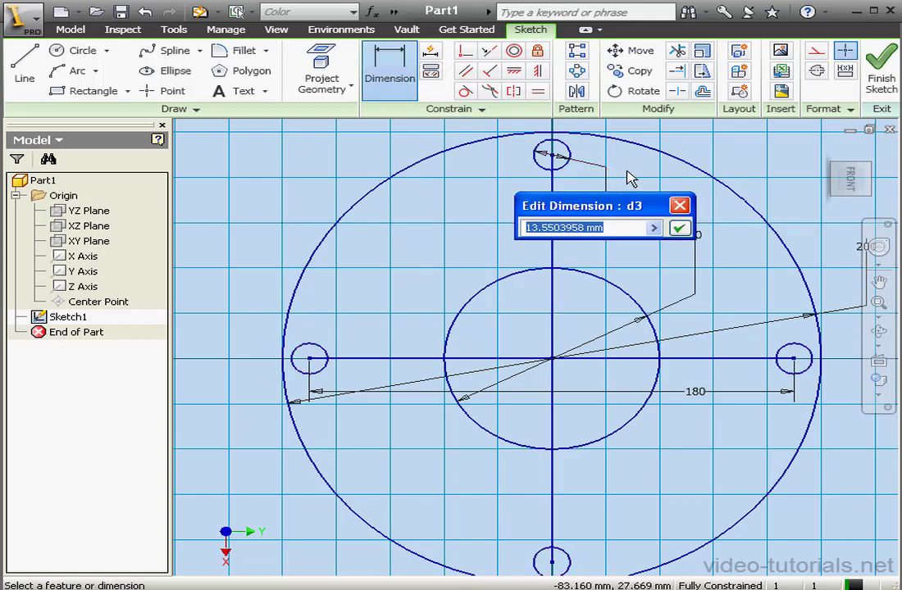
pyautogui.write('11')
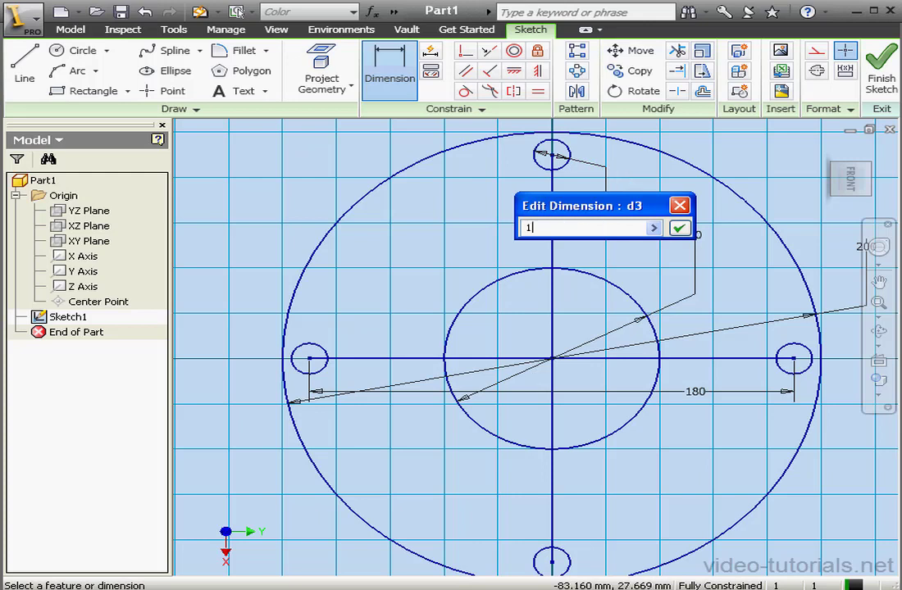
pyautogui.click(679, 228)
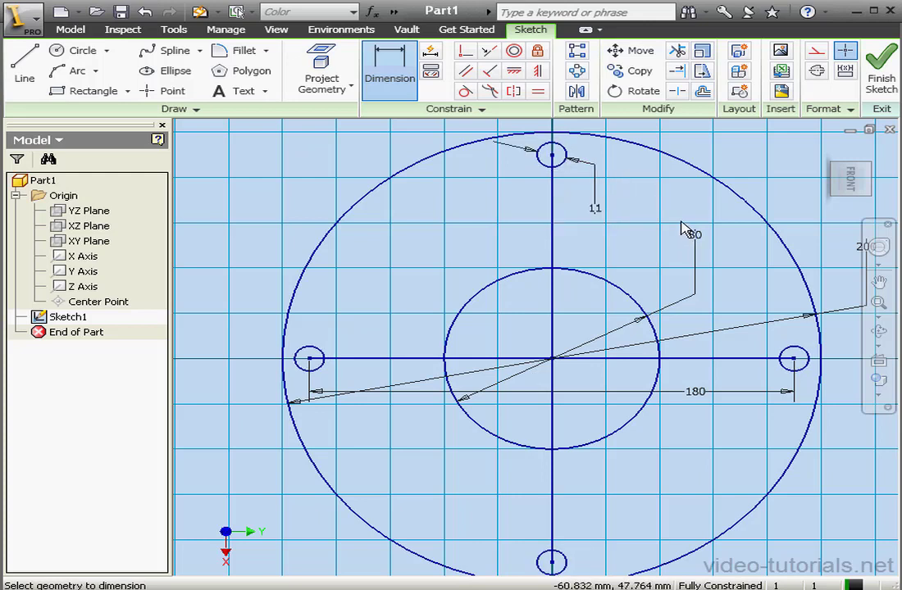
# Draw two vertical lines joining the sides of the upper and lower small circles, one on each side of the vertical centre line
pyautogui.click(24, 66)
pyautogui.click(537, 152)
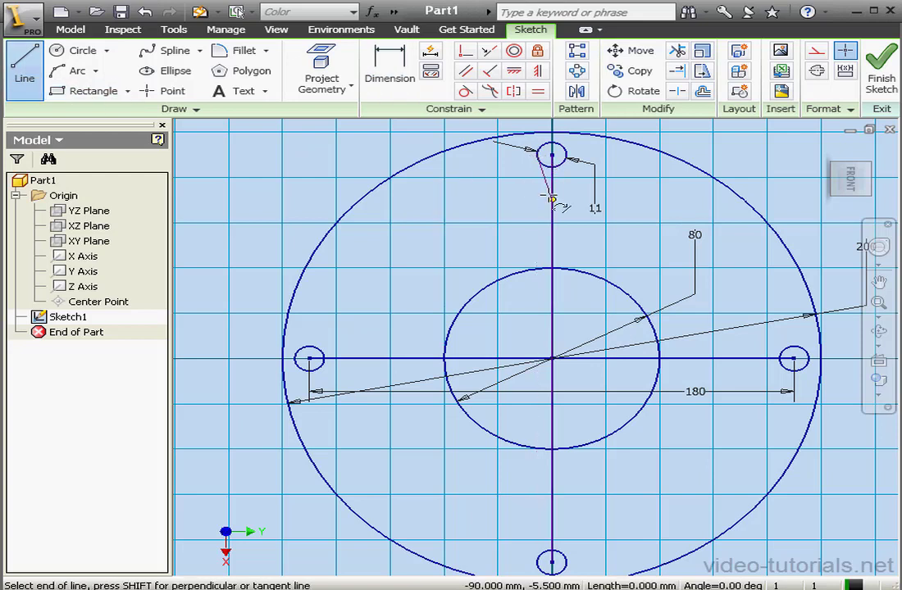
pyautogui.click(534, 564)
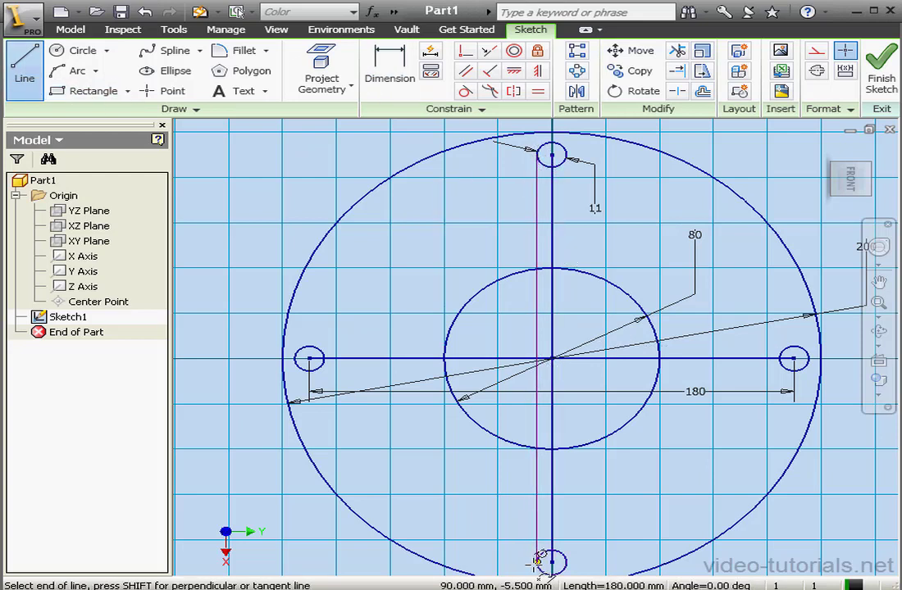
pyautogui.click(537, 563)
pyautogui.click(566, 563)
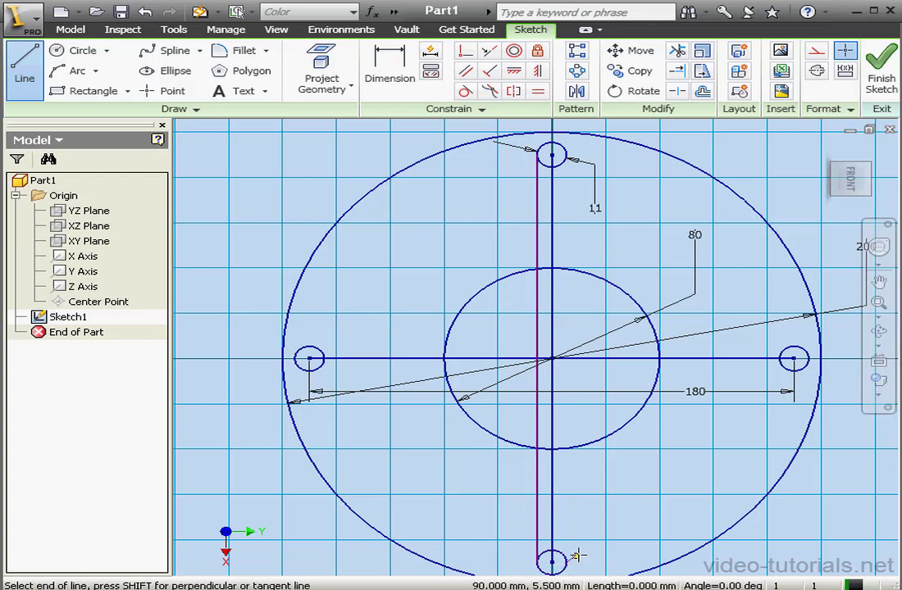
pyautogui.click(565, 154)
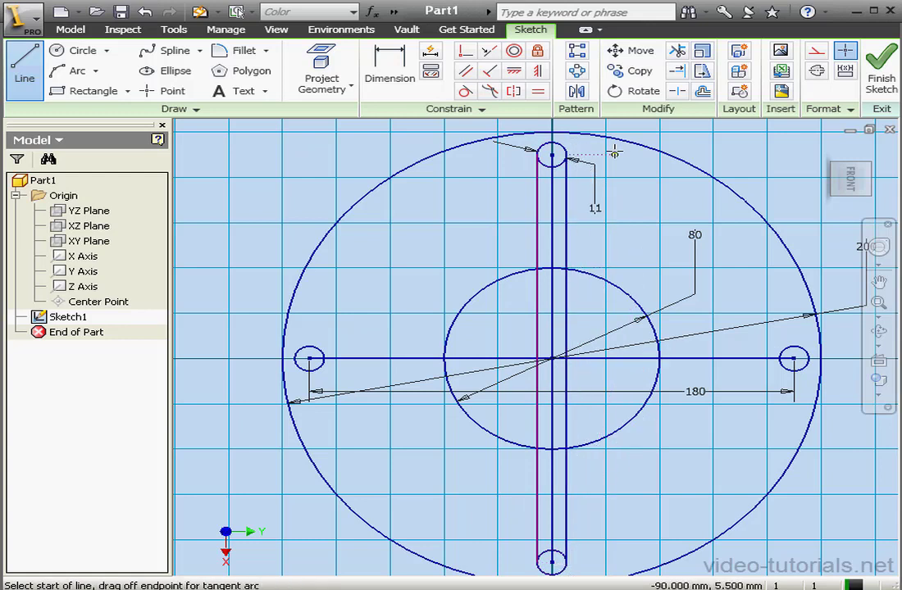
# Draw two horizontal lines joining the left and right small circles, one above and one below the horizontal centre line
pyautogui.click(794, 347)
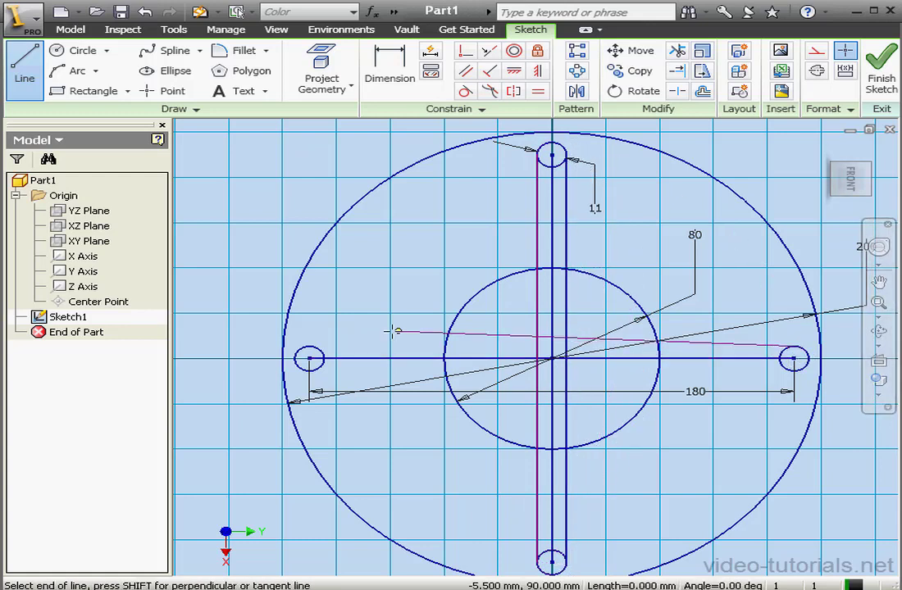
pyautogui.doubleClick(309, 347)
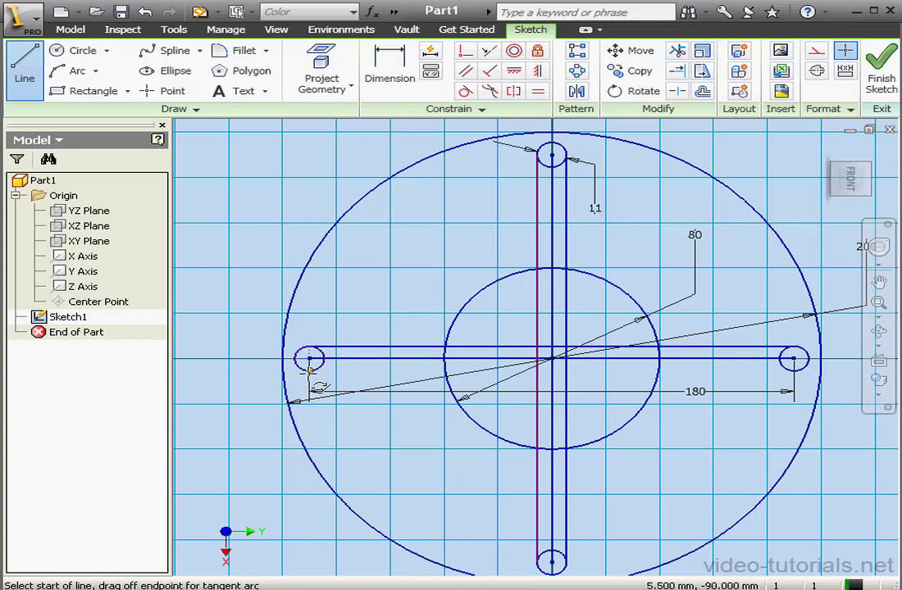
pyautogui.click(310, 361)
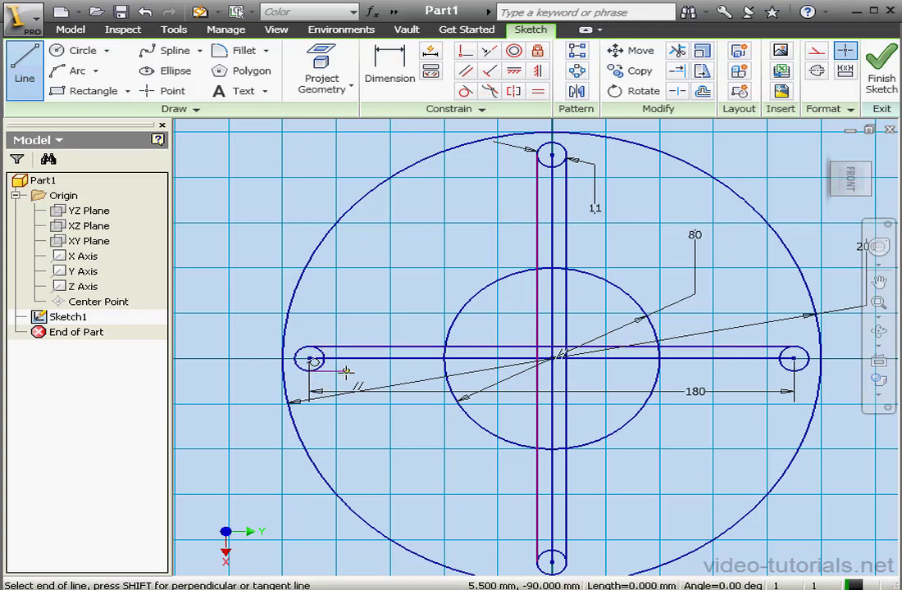
pyautogui.doubleClick(794, 361)
pyautogui.rightClick(717, 297)
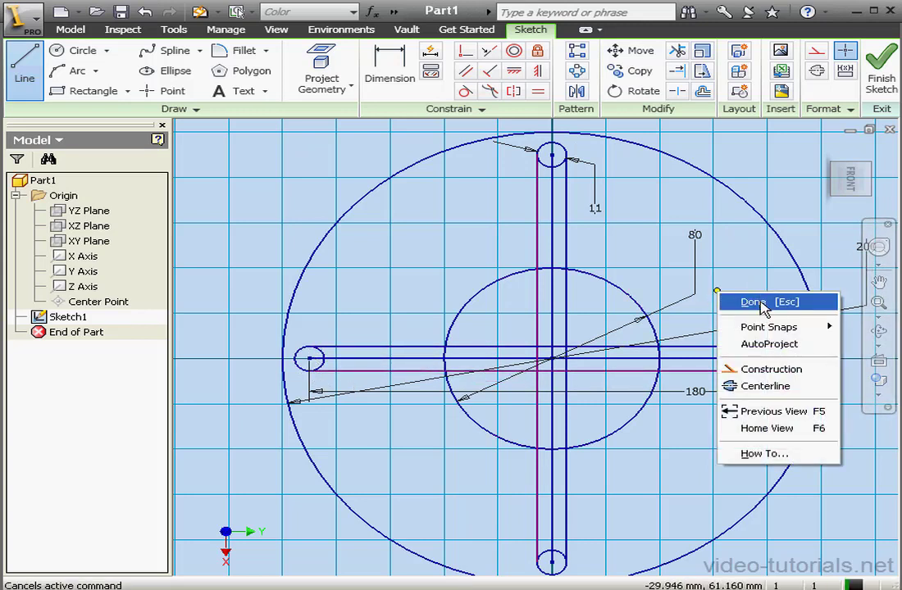
pyautogui.click(761, 302)
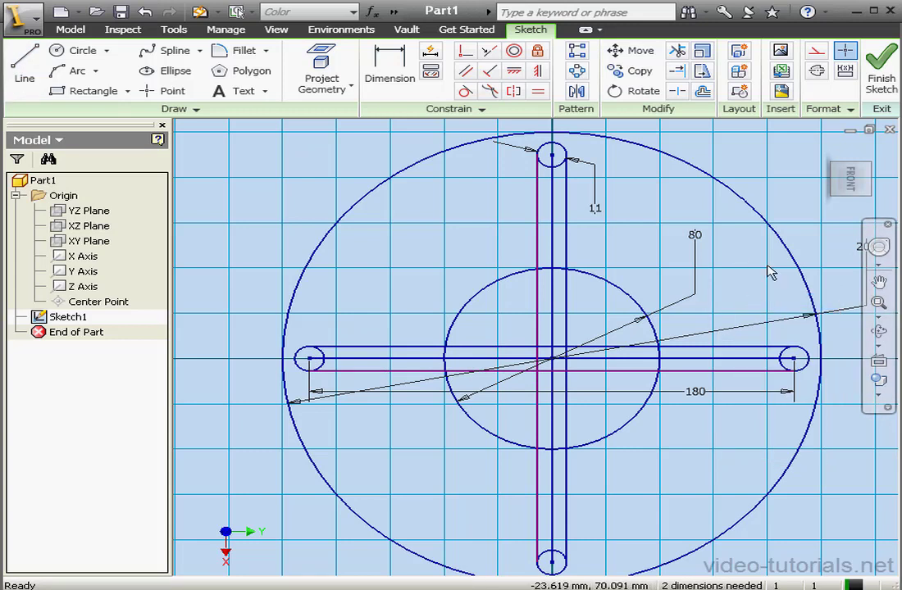
# Trim the inner halves of the four small end circles and the inner circle's arcs that cross the arms
pyautogui.click(677, 50)
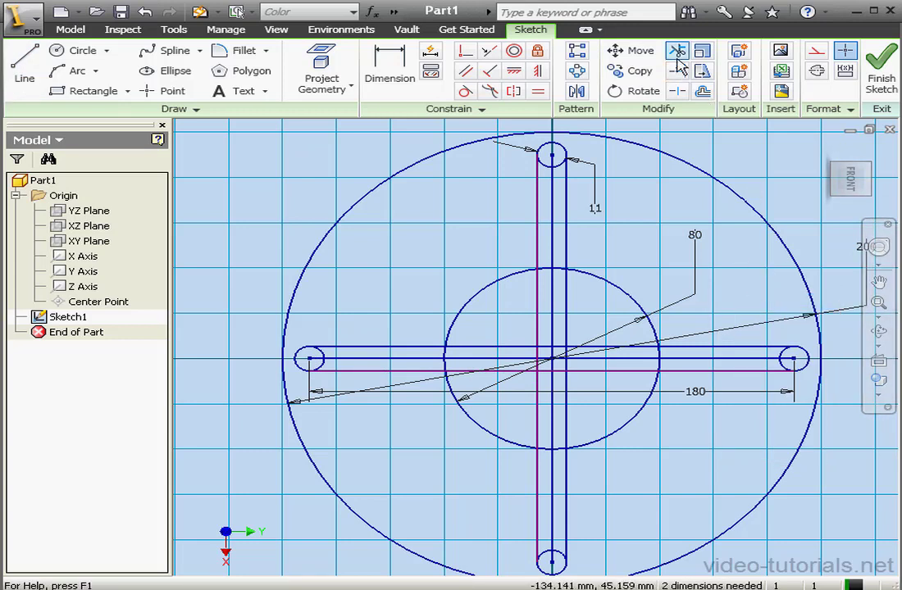
pyautogui.click(554, 164)
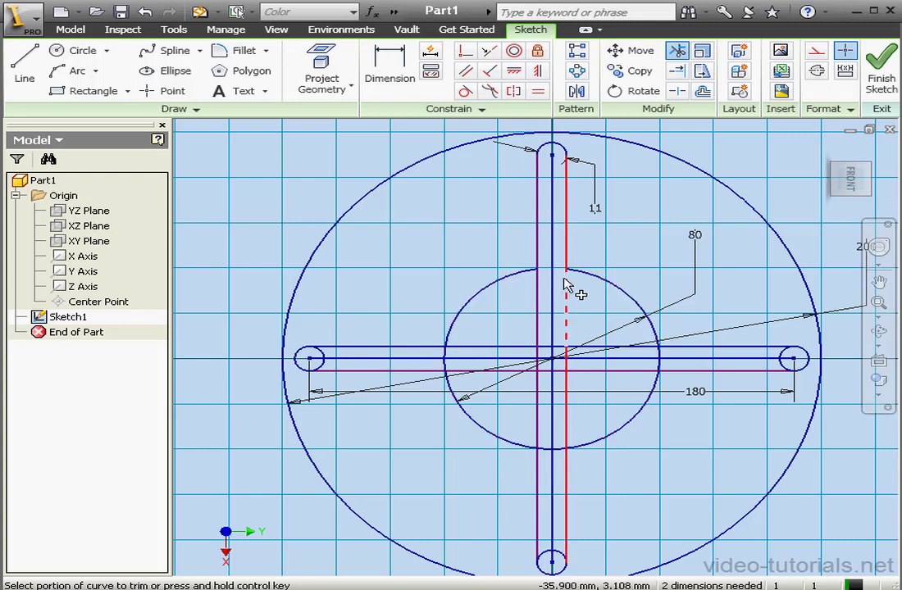
pyautogui.click(661, 354)
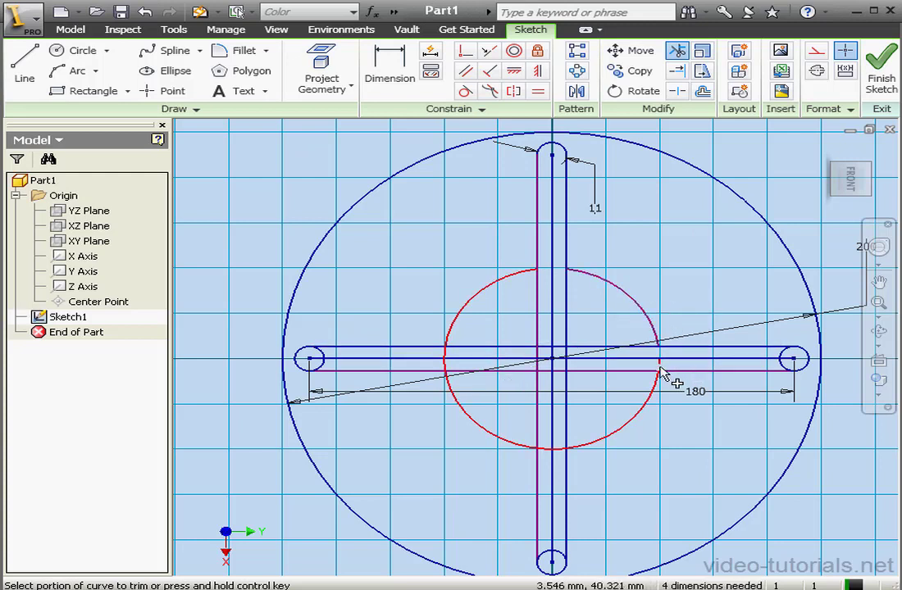
pyautogui.click(792, 361)
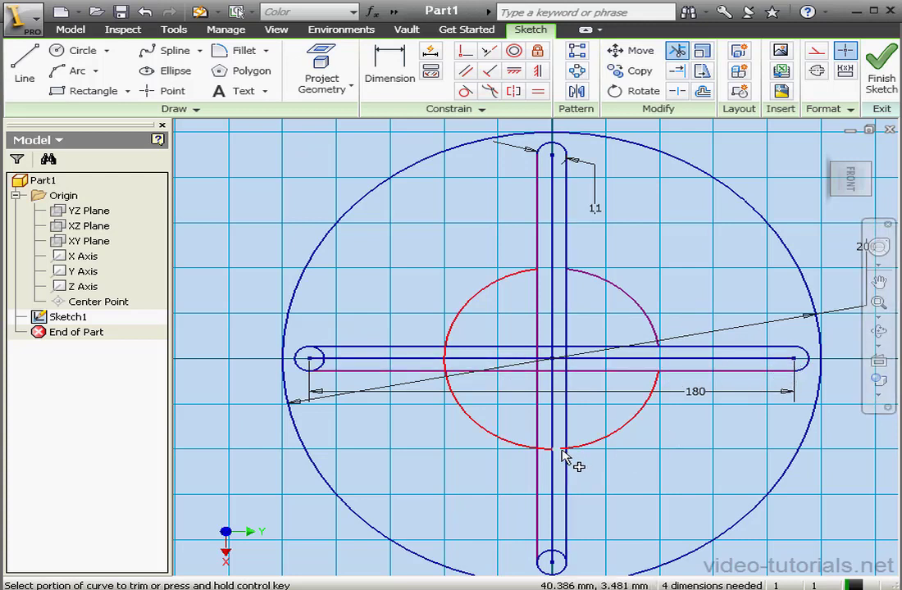
pyautogui.click(561, 556)
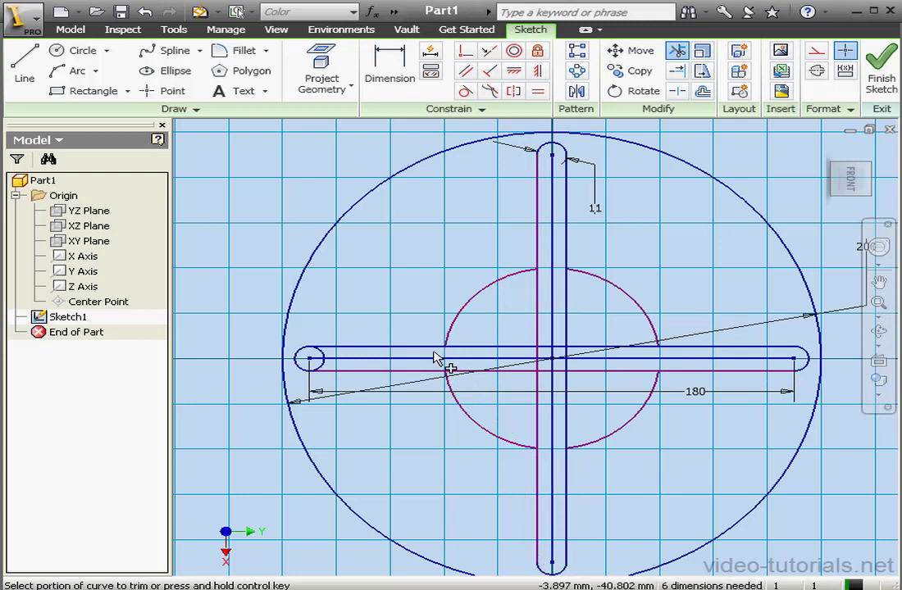
pyautogui.click(324, 369)
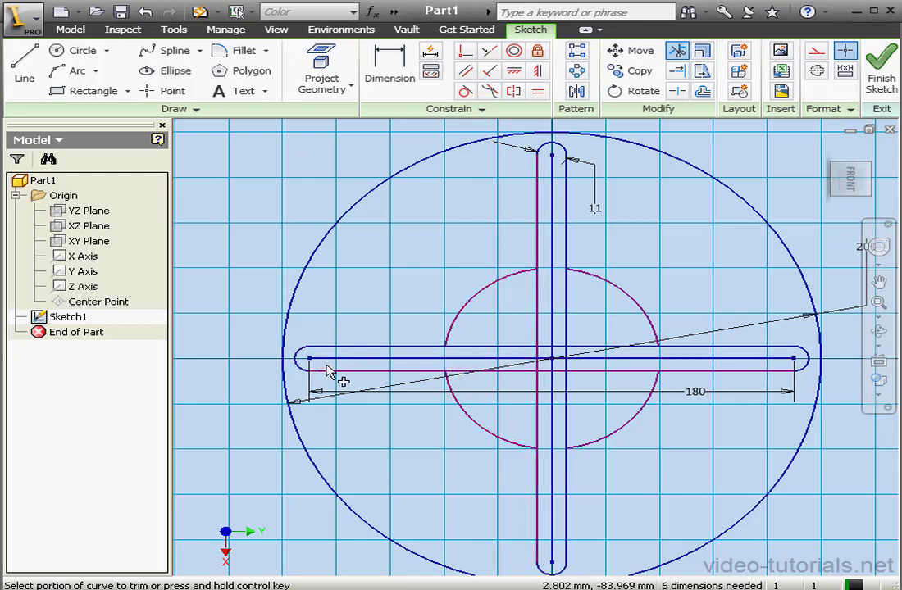
# Trim all portions of the cross's arm lines that run through the interior of the inner circle
pyautogui.click(491, 347)
pyautogui.click(537, 326)
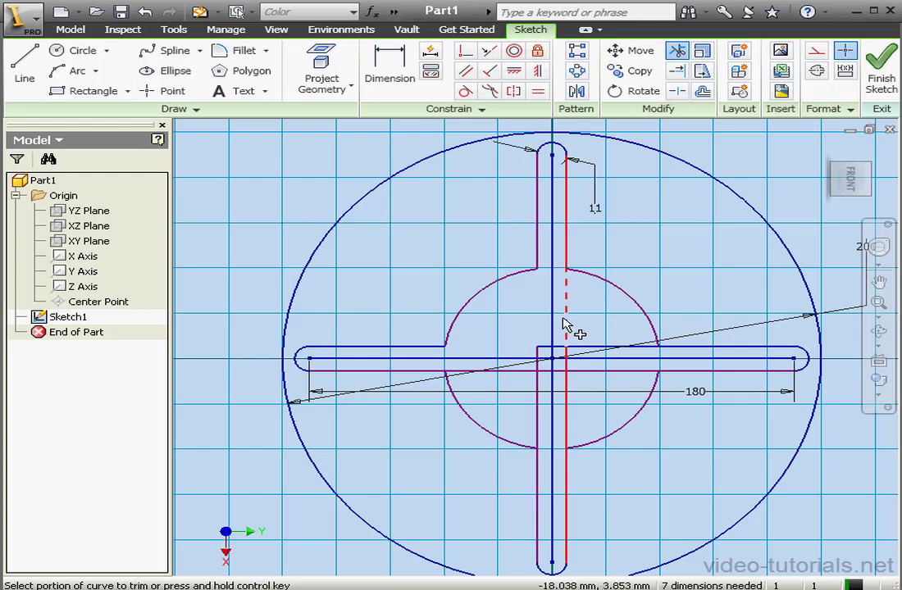
pyautogui.click(568, 283)
pyautogui.click(594, 349)
pyautogui.click(594, 371)
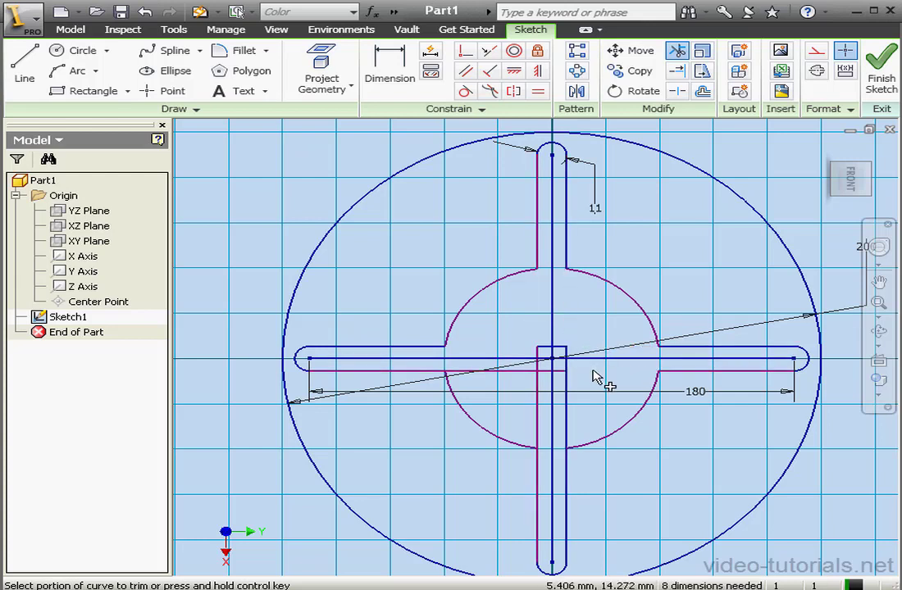
pyautogui.click(567, 399)
pyautogui.click(537, 403)
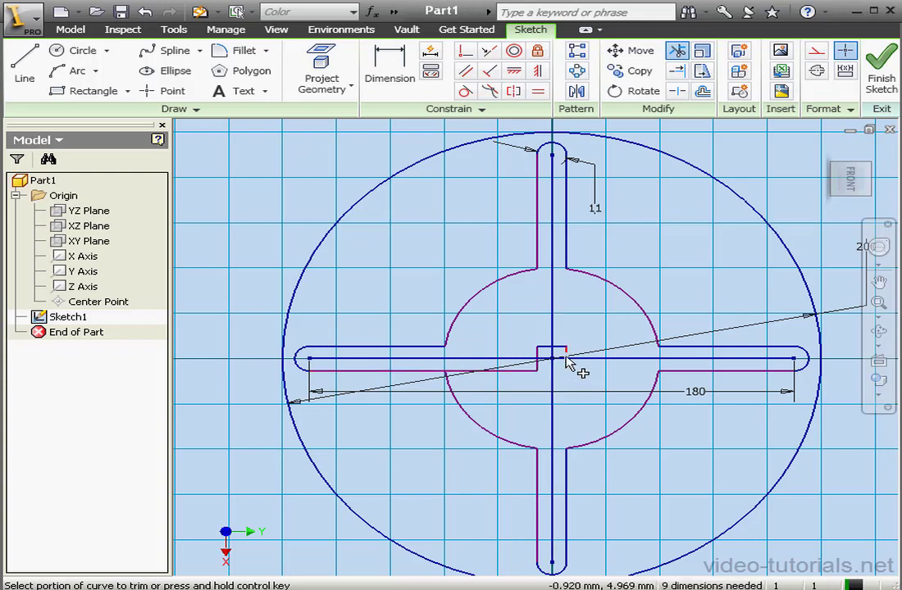
pyautogui.click(546, 345)
pyautogui.click(556, 347)
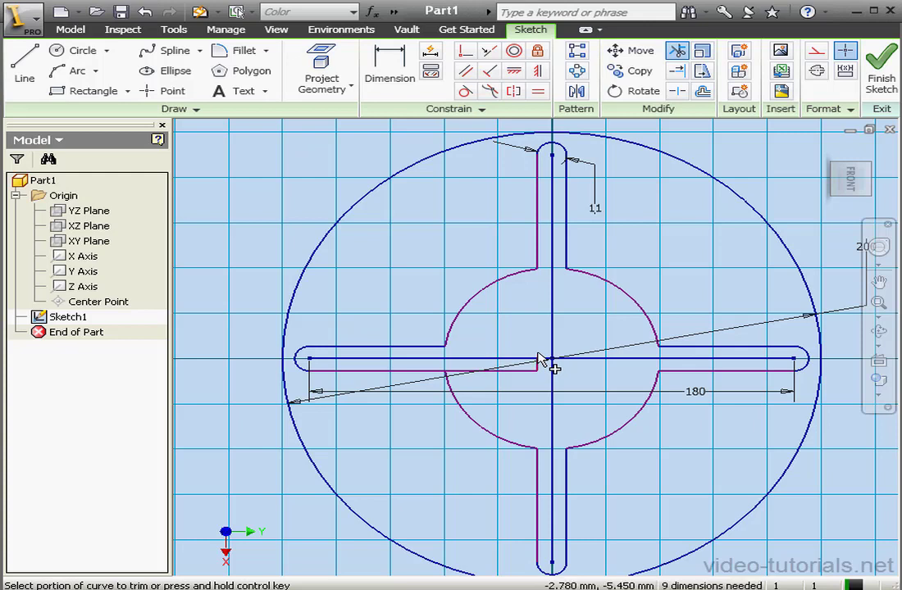
pyautogui.click(529, 373)
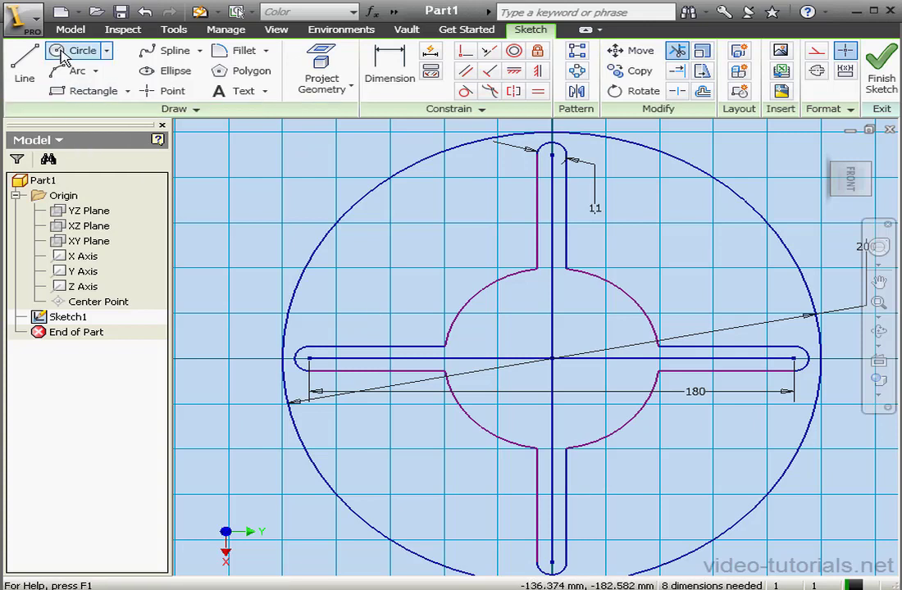
# Draw a construction circle about 105 mm in diameter, centred on the sketch origin
pyautogui.click(60, 55)
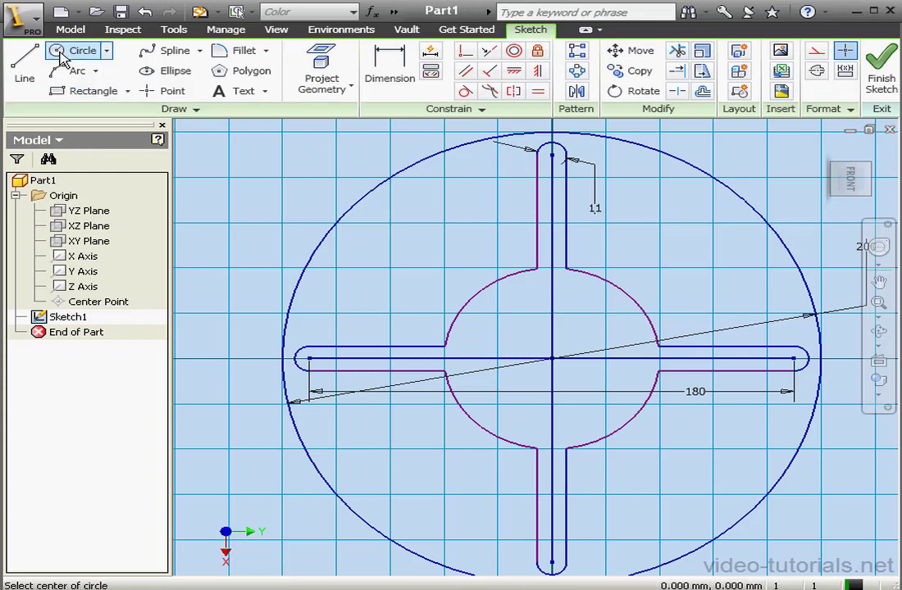
pyautogui.click(815, 50)
pyautogui.click(552, 359)
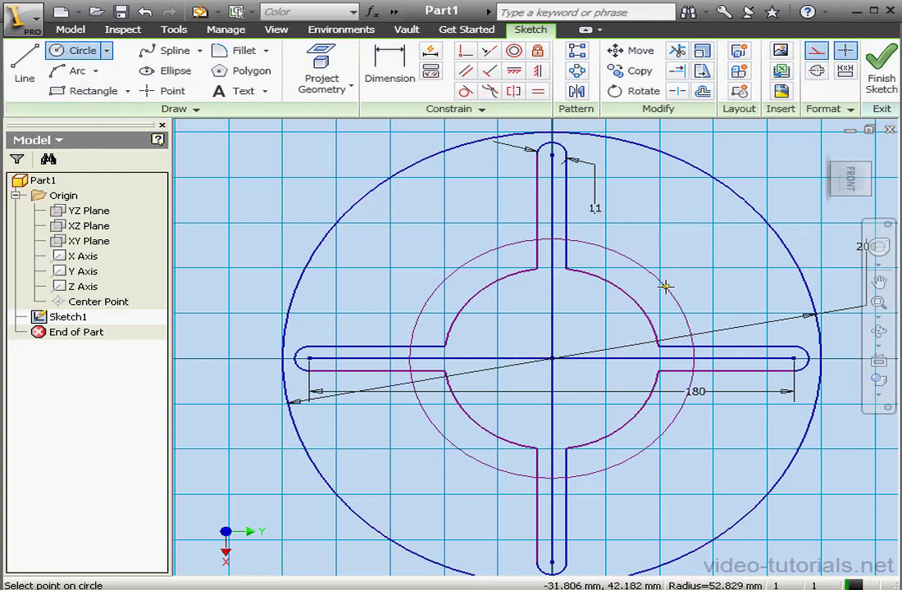
pyautogui.click(647, 290)
# Dimension the new construction circle's diameter and set it to 80 mm
pyautogui.click(410, 88)
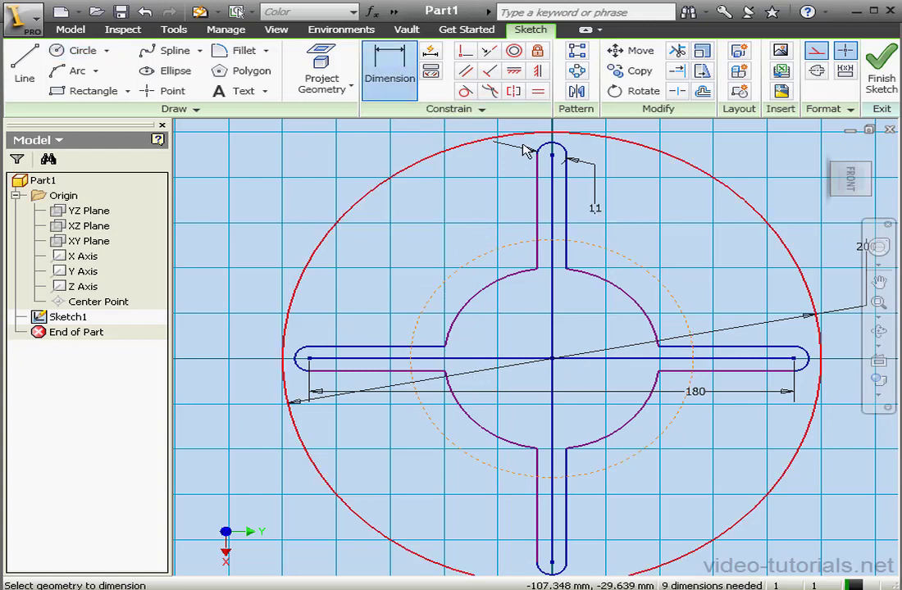
pyautogui.click(646, 289)
pyautogui.click(689, 269)
pyautogui.write('80')
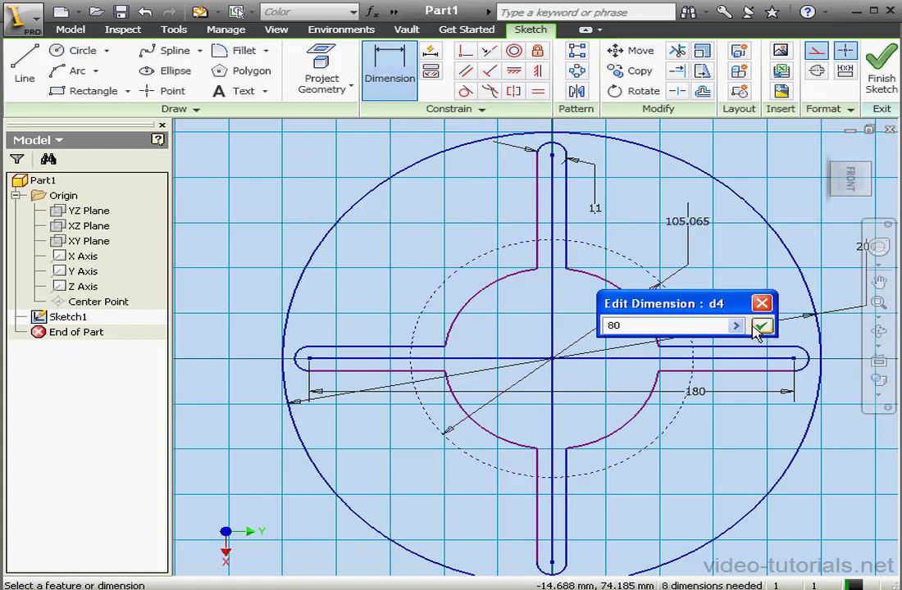
pyautogui.click(759, 326)
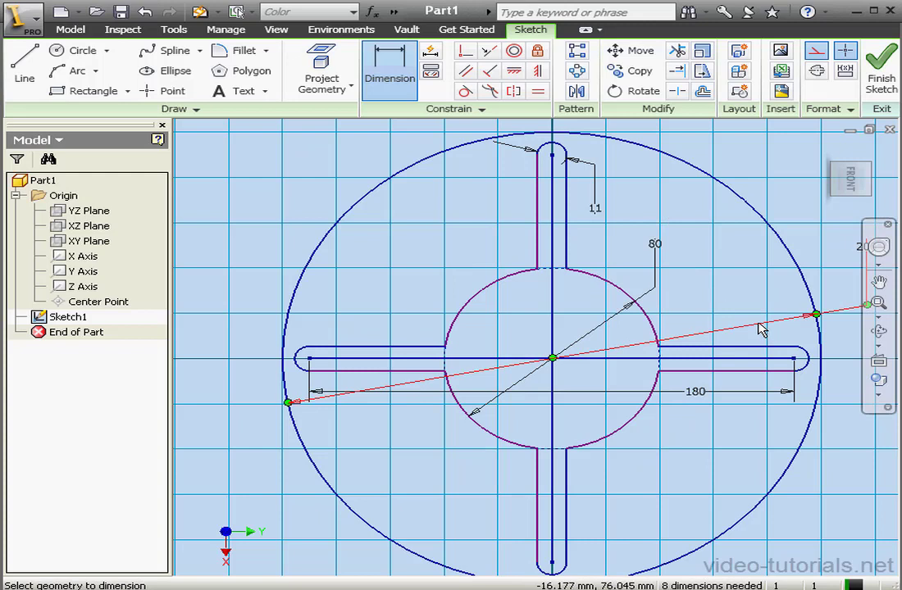
# Apply coincident constraints tying the four inner arcs' endpoints to the 80 mm construction circle
pyautogui.click(465, 50)
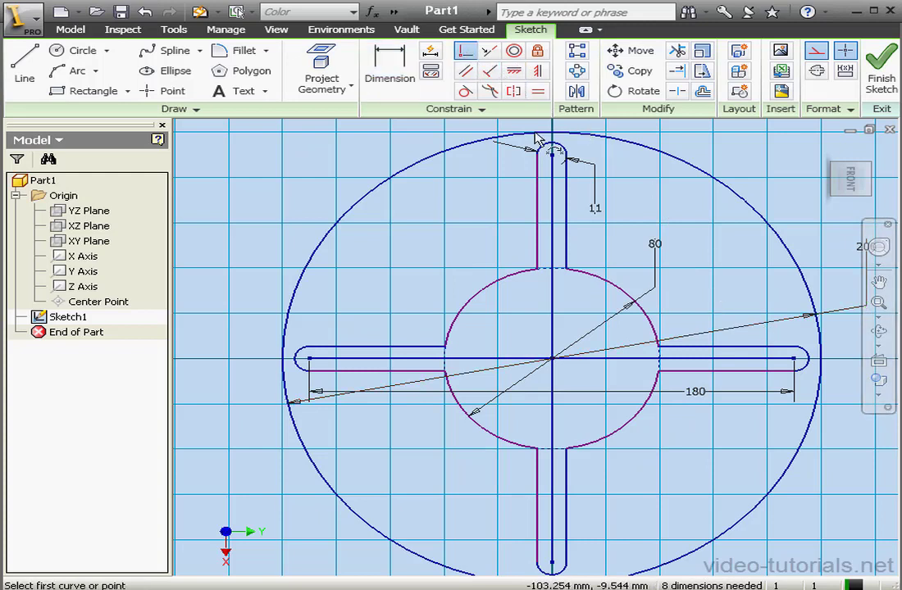
pyautogui.click(559, 276)
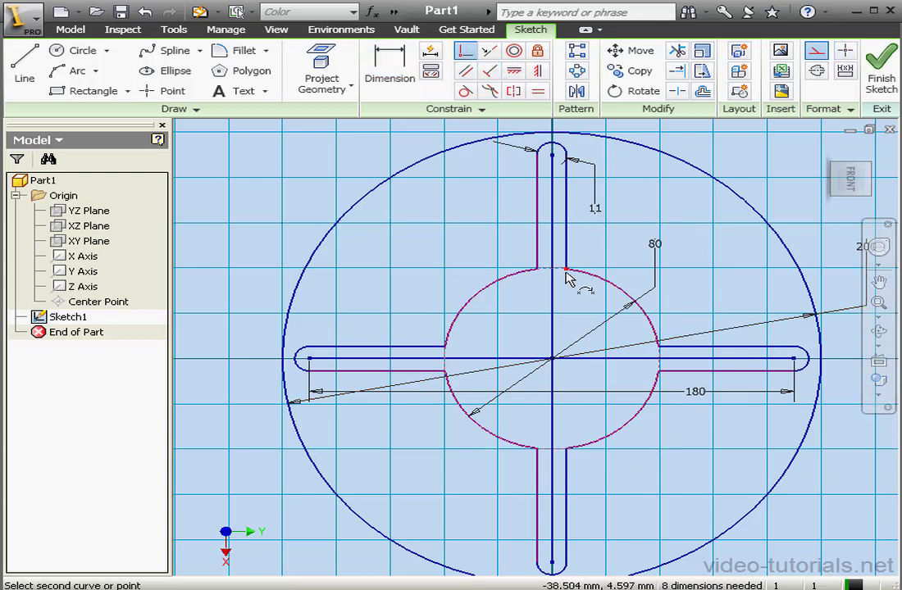
pyautogui.click(566, 277)
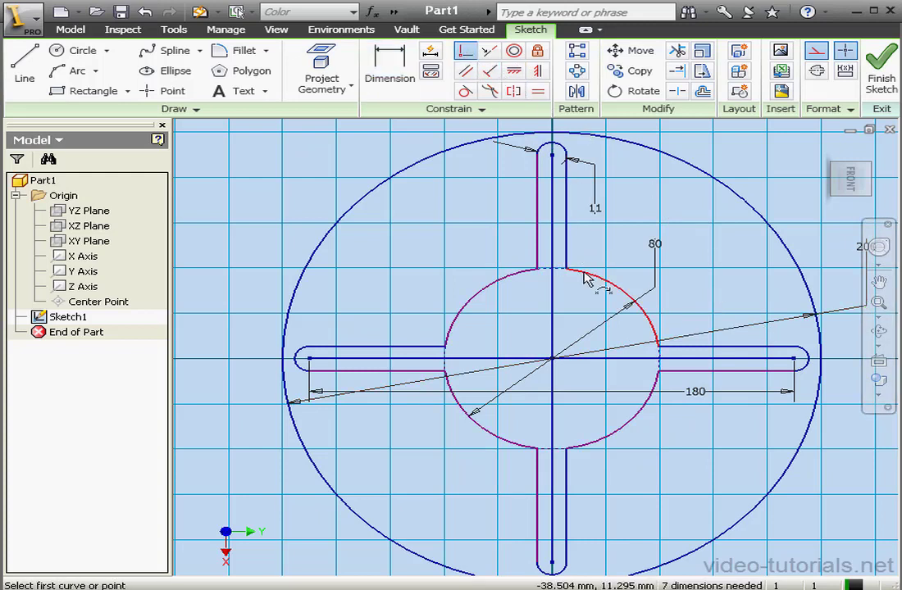
pyautogui.click(661, 370)
pyautogui.click(660, 374)
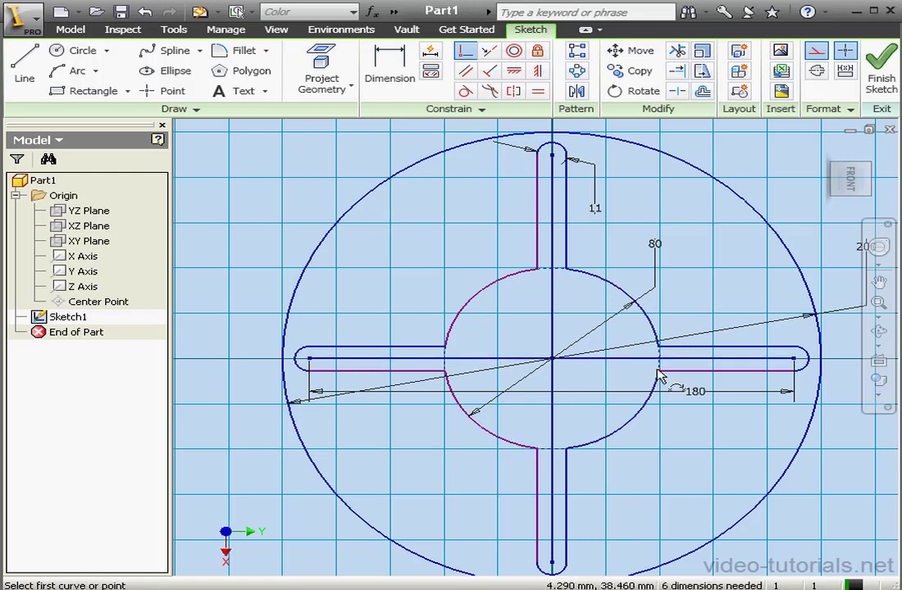
pyautogui.click(550, 456)
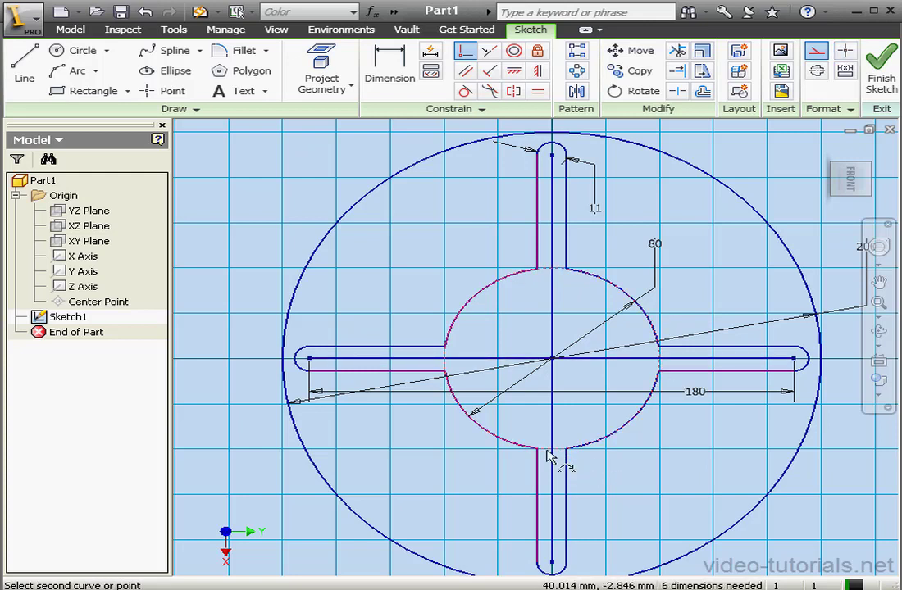
pyautogui.click(542, 454)
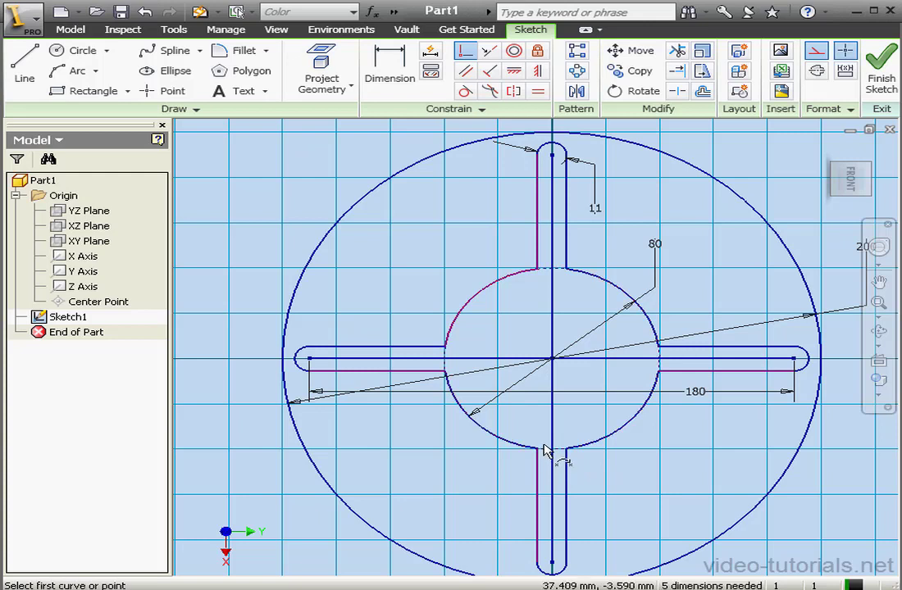
pyautogui.click(453, 361)
pyautogui.click(447, 351)
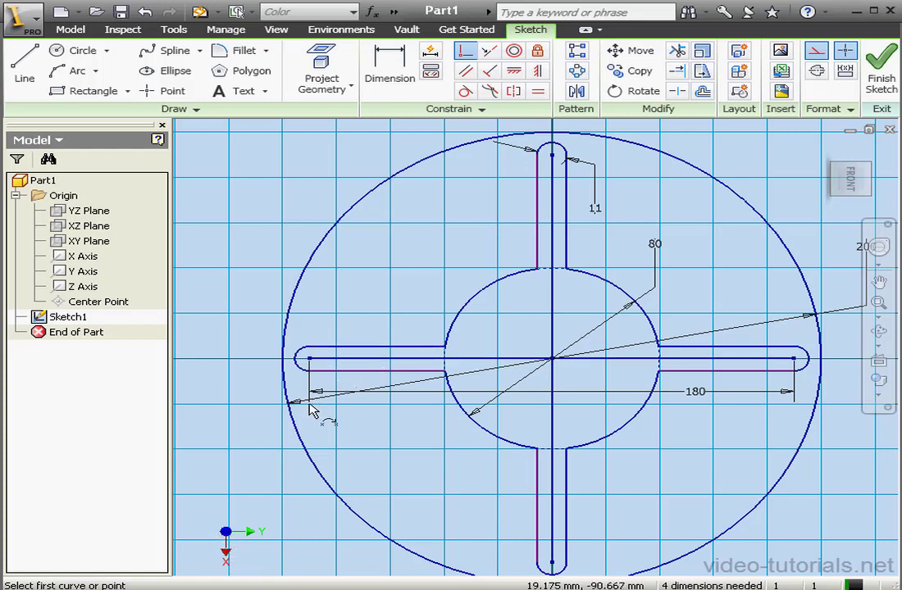
# Apply the Horizontal constraint to the left edge lines of the upper and lower arms
pyautogui.click(514, 74)
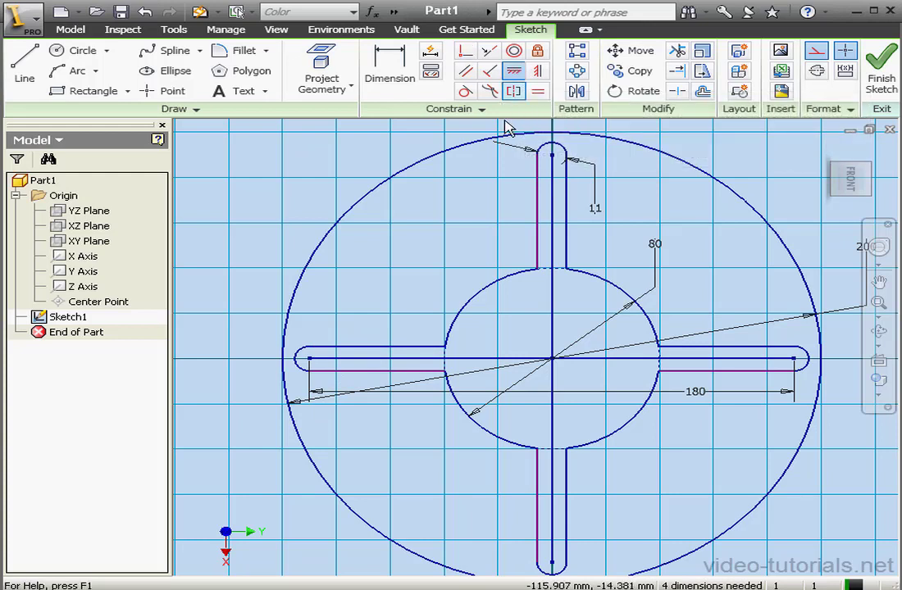
pyautogui.click(538, 211)
pyautogui.click(552, 225)
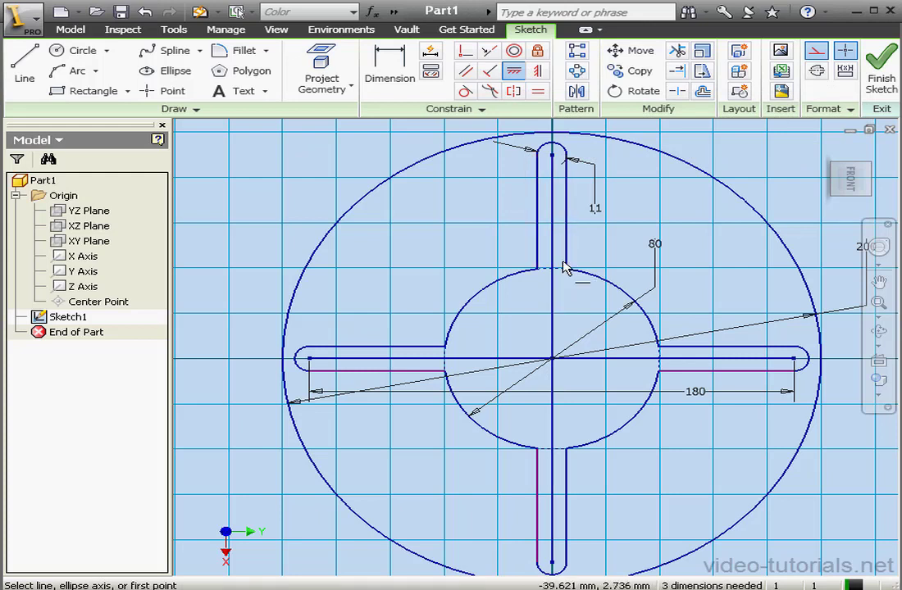
pyautogui.click(538, 480)
pyautogui.click(553, 467)
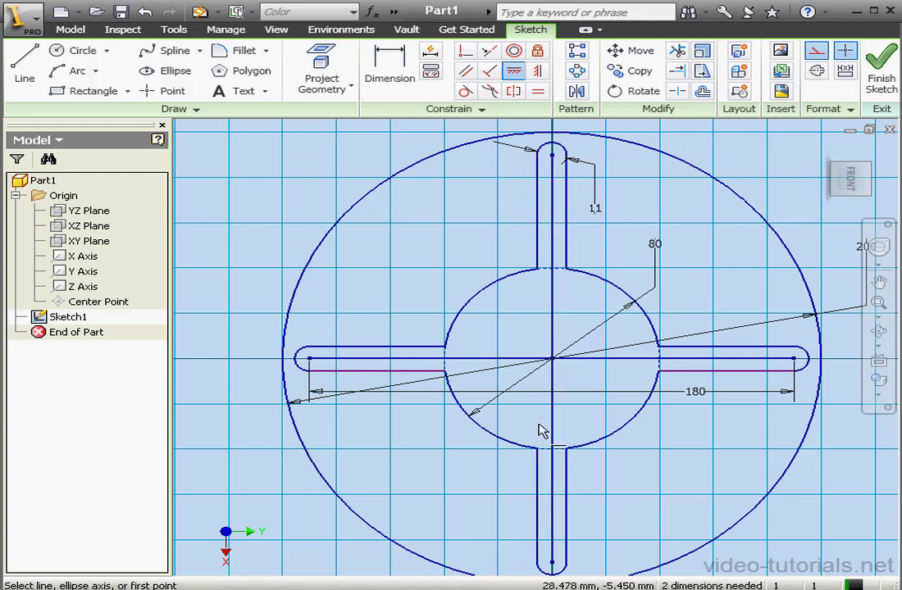
# Apply the Vertical constraint to the lower edge lines of the left and right arms
pyautogui.click(538, 72)
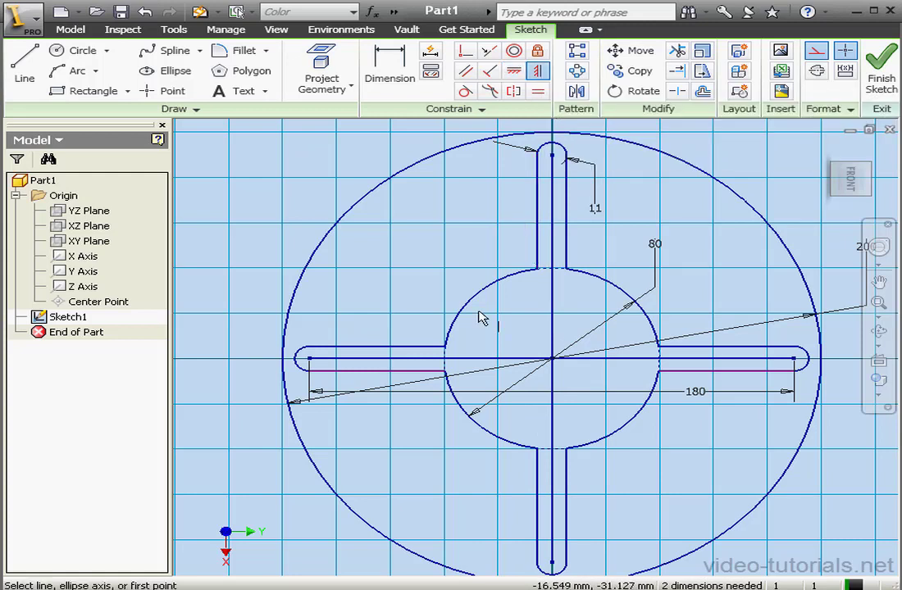
pyautogui.click(419, 377)
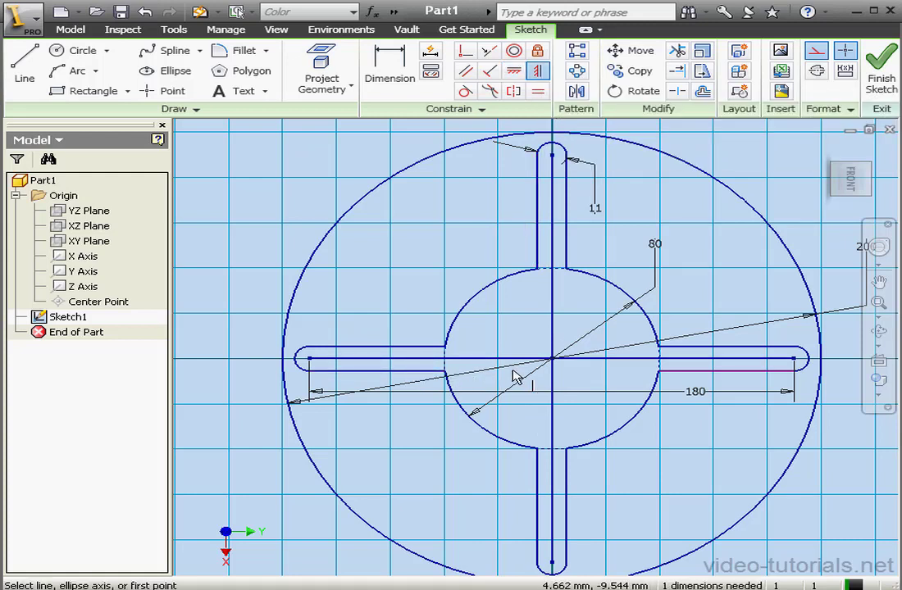
pyautogui.click(687, 373)
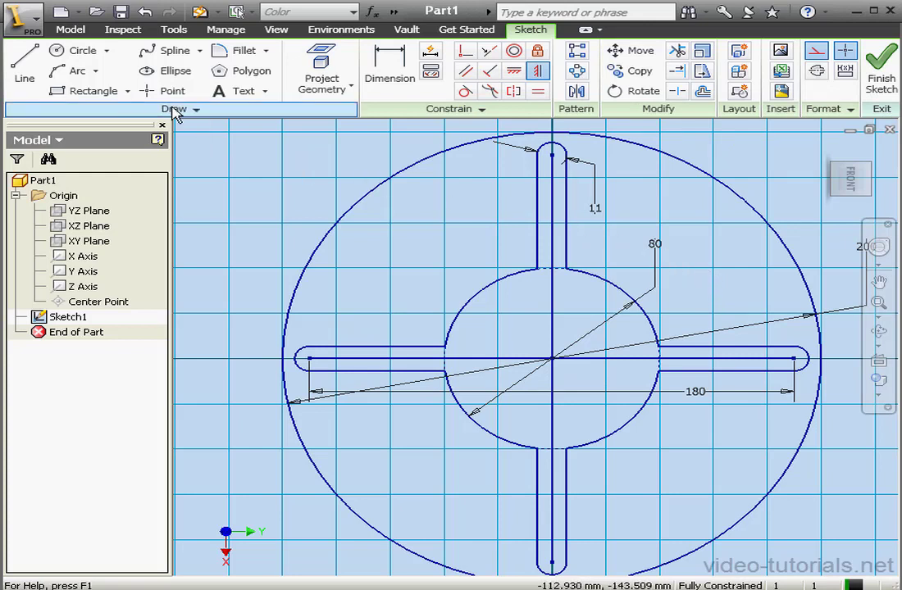
# Place two sketch points side by side inside the inner circle, in its upper right quarter
pyautogui.click(146, 92)
pyautogui.click(568, 308)
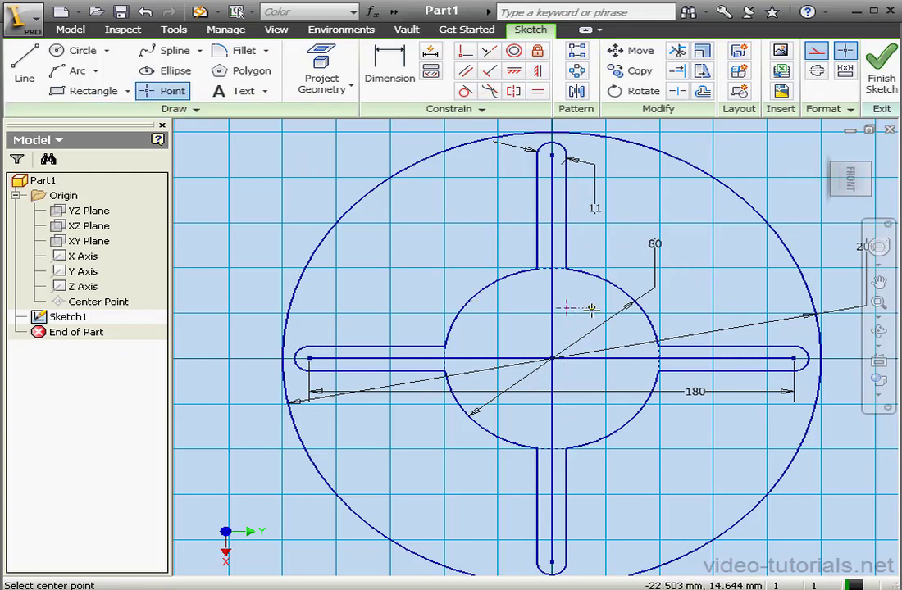
pyautogui.click(591, 308)
# Draw a construction circle centred on the origin and passing through the centre point of the right arm's rounded end
pyautogui.click(70, 52)
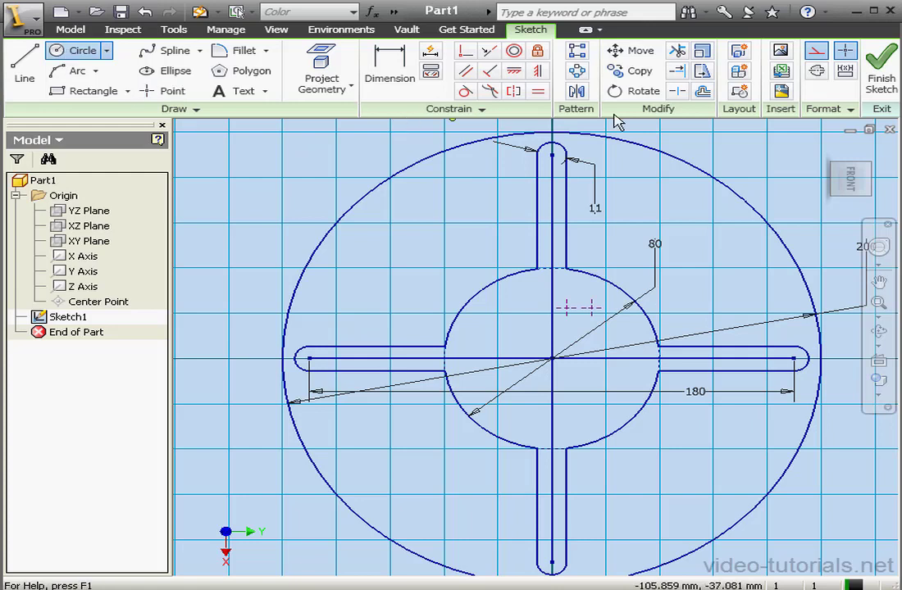
pyautogui.click(553, 359)
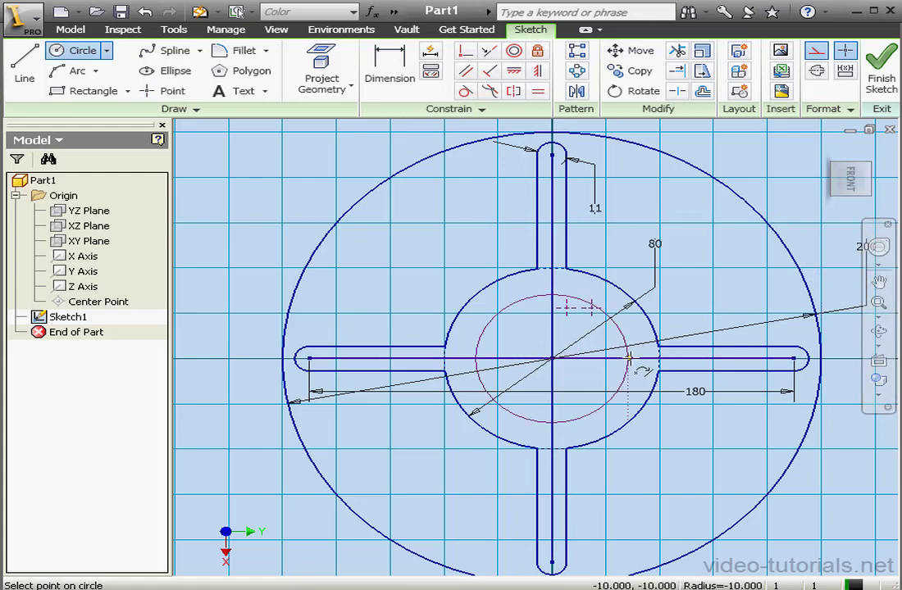
pyautogui.click(794, 358)
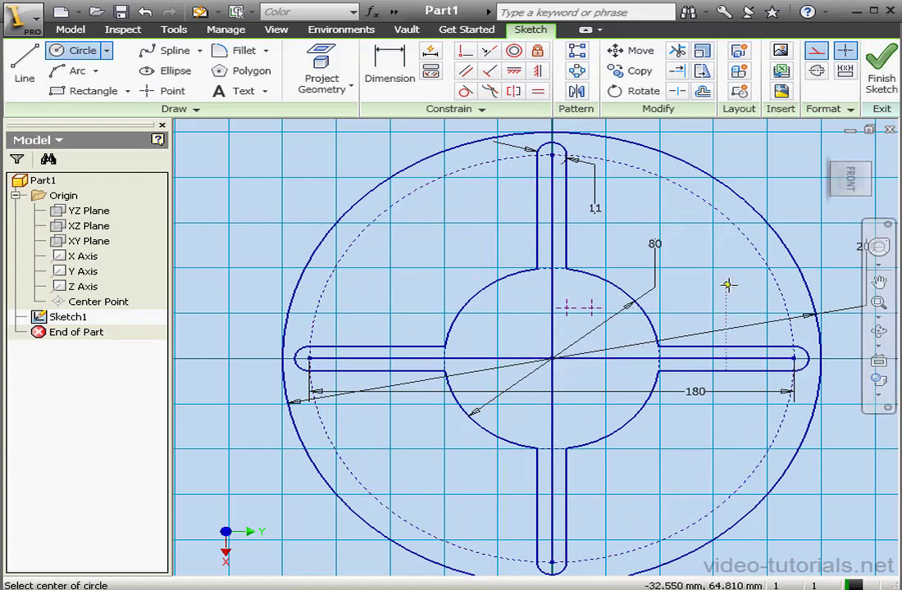
# Constrain the left sketch point coincident with the vertical centre line and the 80 mm construction circle
pyautogui.click(464, 50)
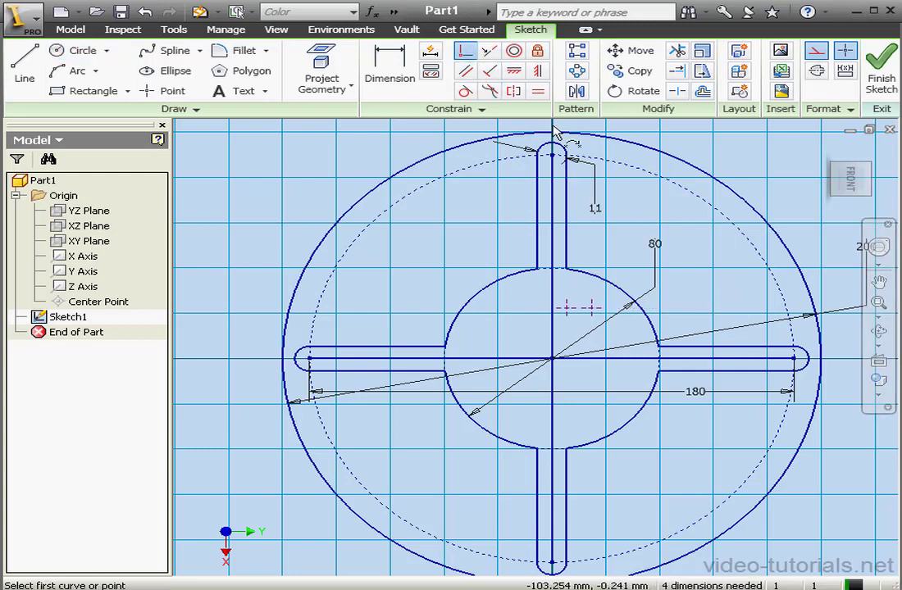
pyautogui.click(567, 305)
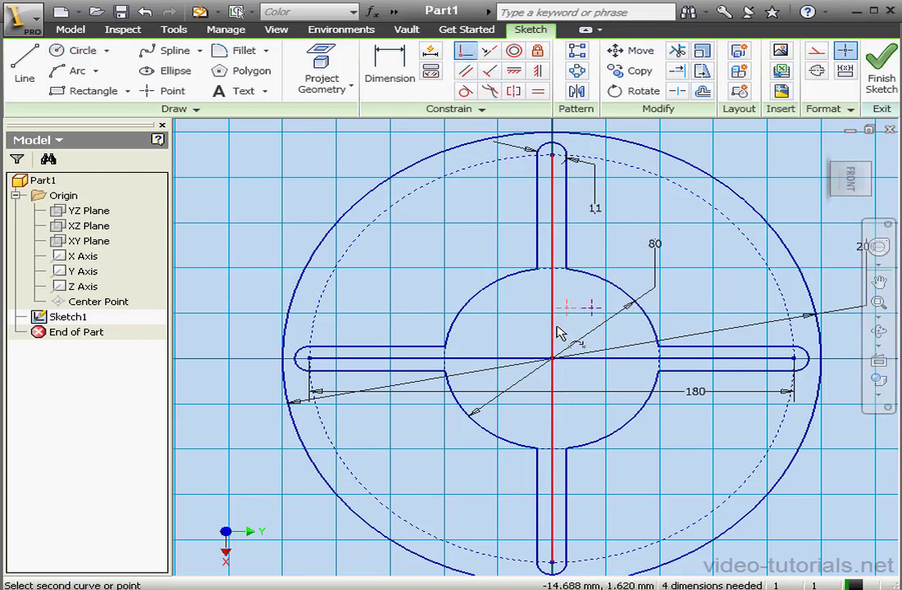
pyautogui.click(555, 327)
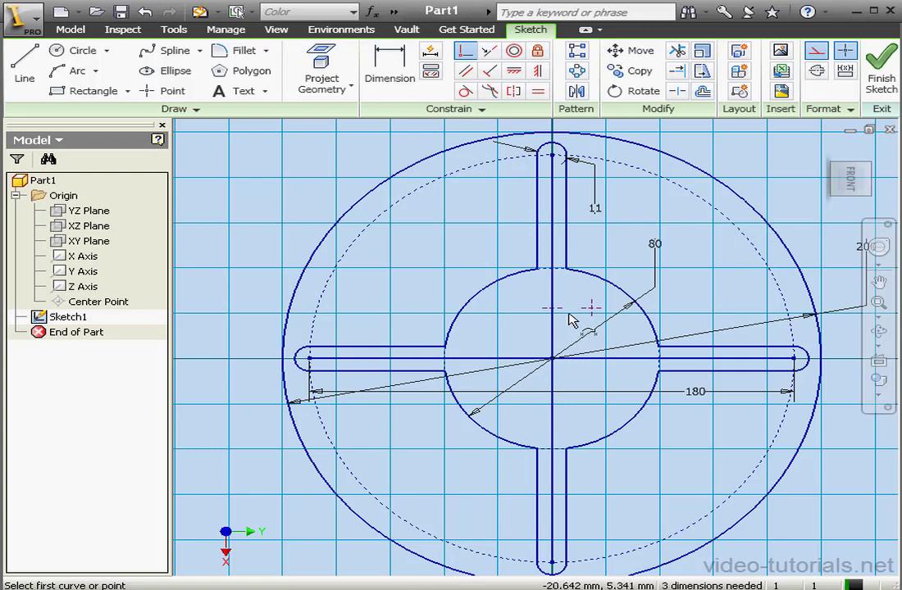
pyautogui.click(564, 315)
pyautogui.click(563, 455)
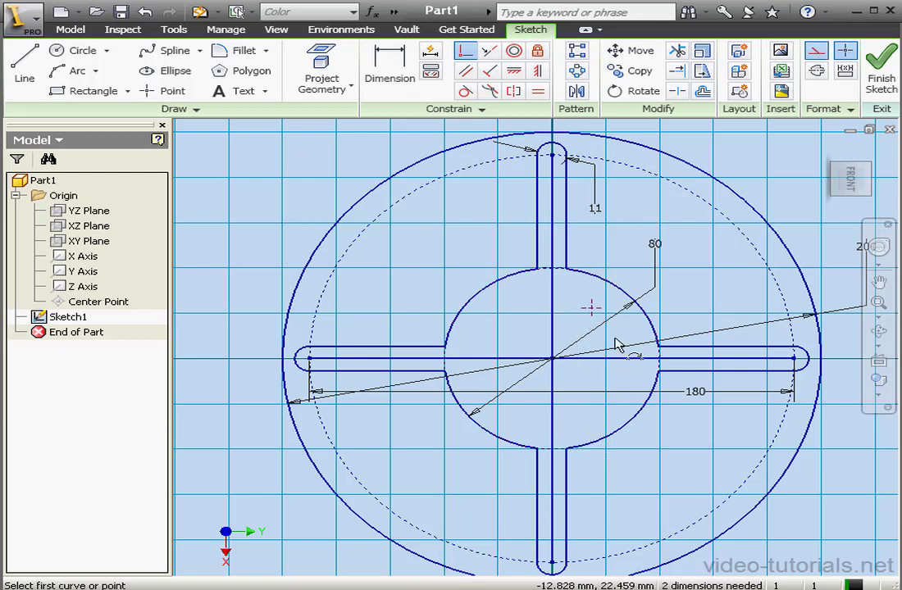
# Constrain the remaining sketch point coincident with the horizontal centre line and the 80 mm construction circle
pyautogui.click(597, 314)
pyautogui.click(629, 362)
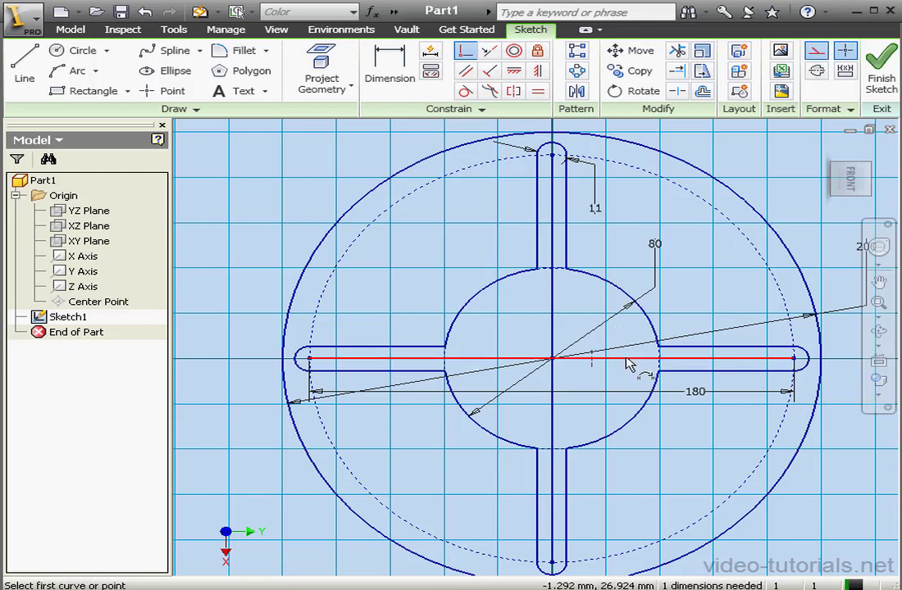
pyautogui.click(591, 366)
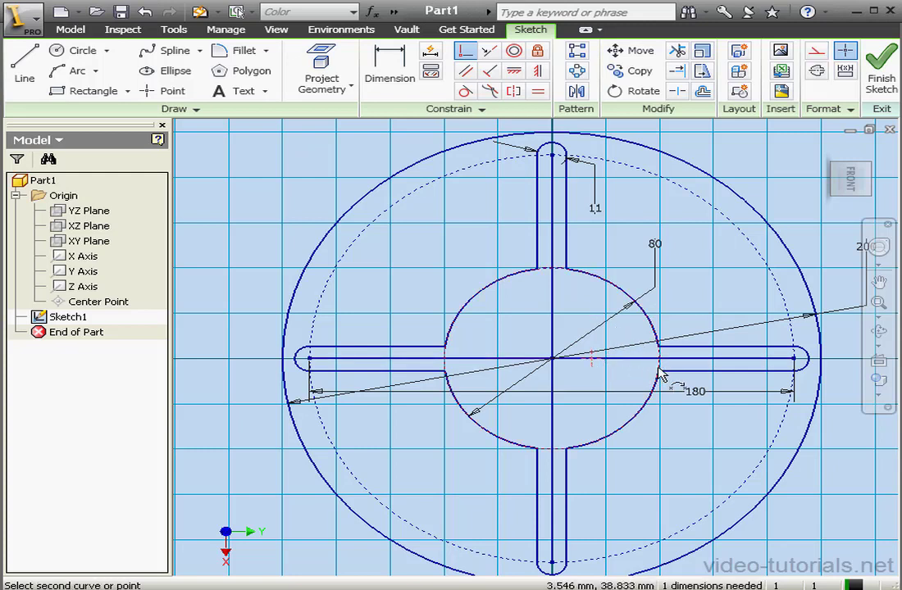
pyautogui.click(659, 371)
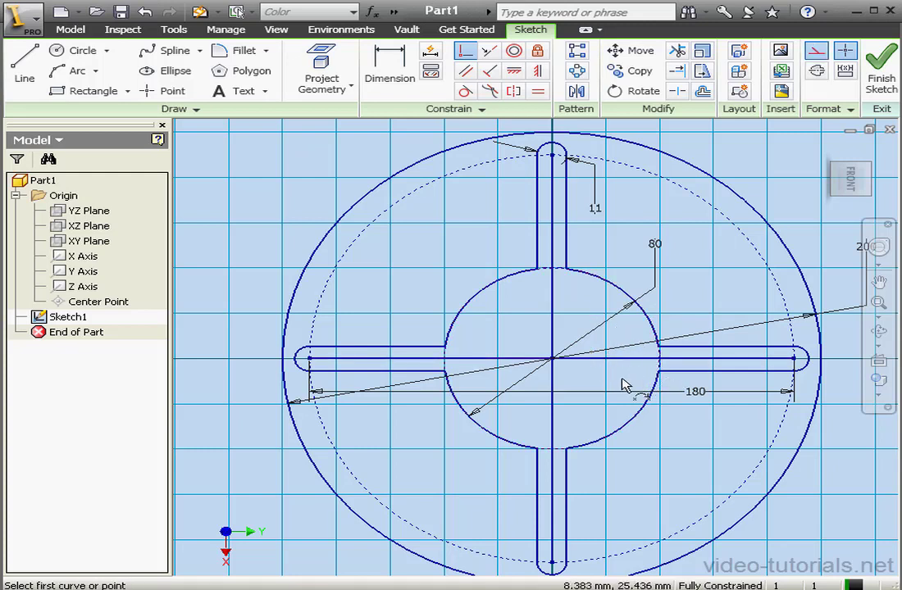
pyautogui.rightClick(629, 378)
pyautogui.click(644, 375)
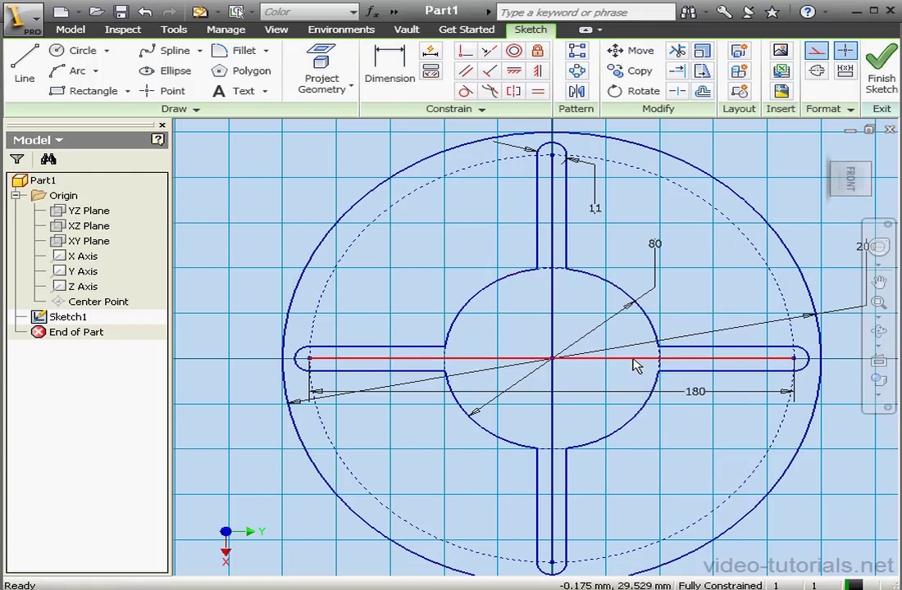
# Convert the horizontal and vertical centre lines of the wheel sketch to construction geometry
pyautogui.click(630, 359)
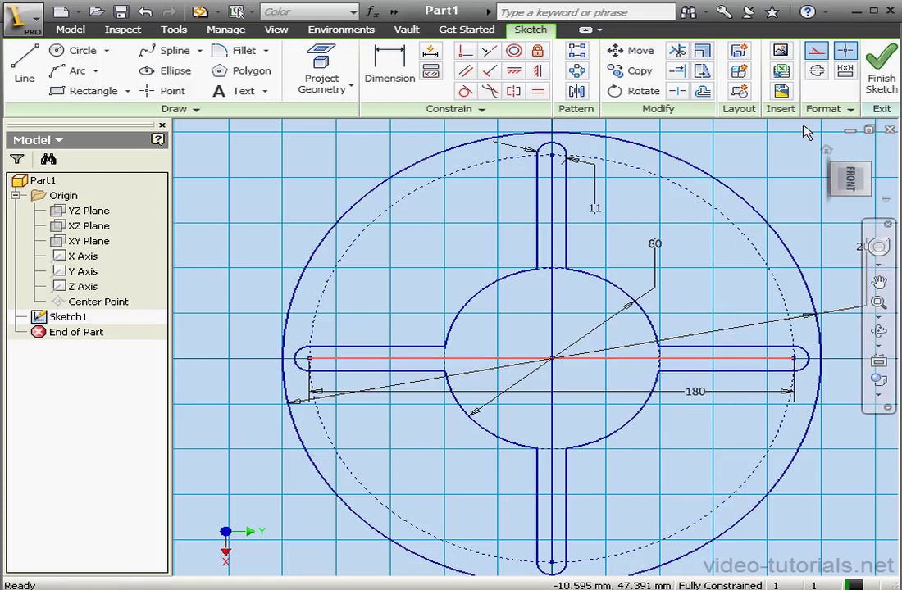
pyautogui.click(816, 52)
pyautogui.click(553, 381)
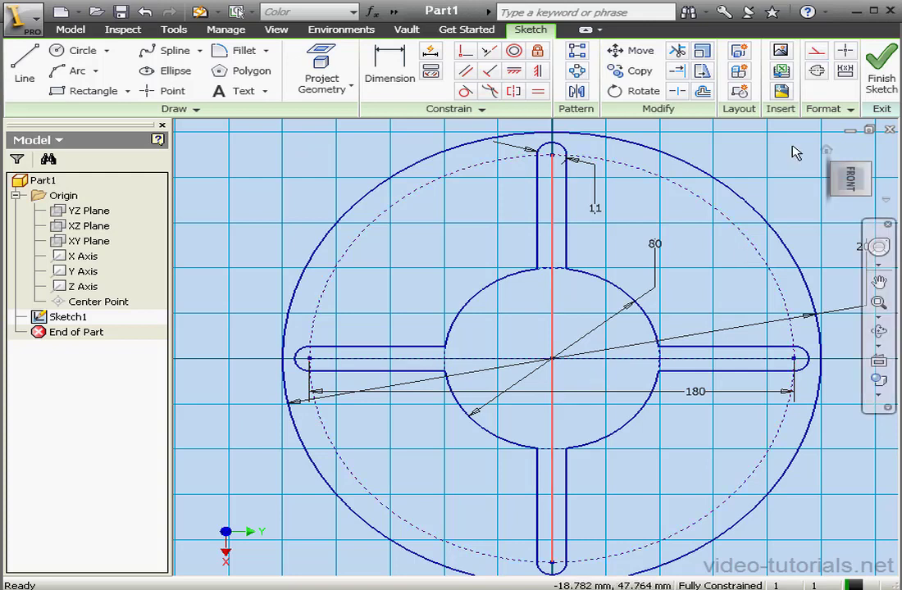
pyautogui.click(819, 56)
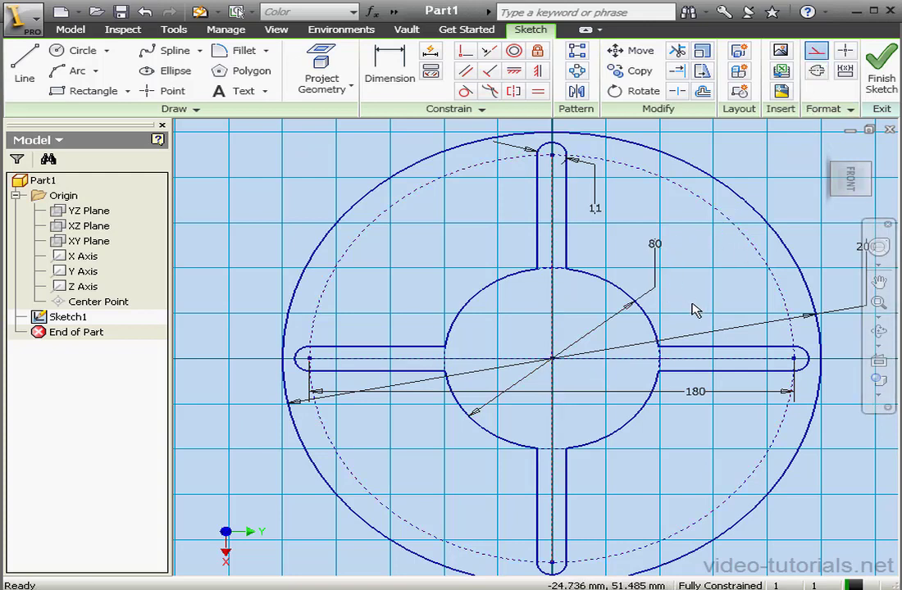
# Finish the sketch and rename it Wheel
pyautogui.click(882, 69)
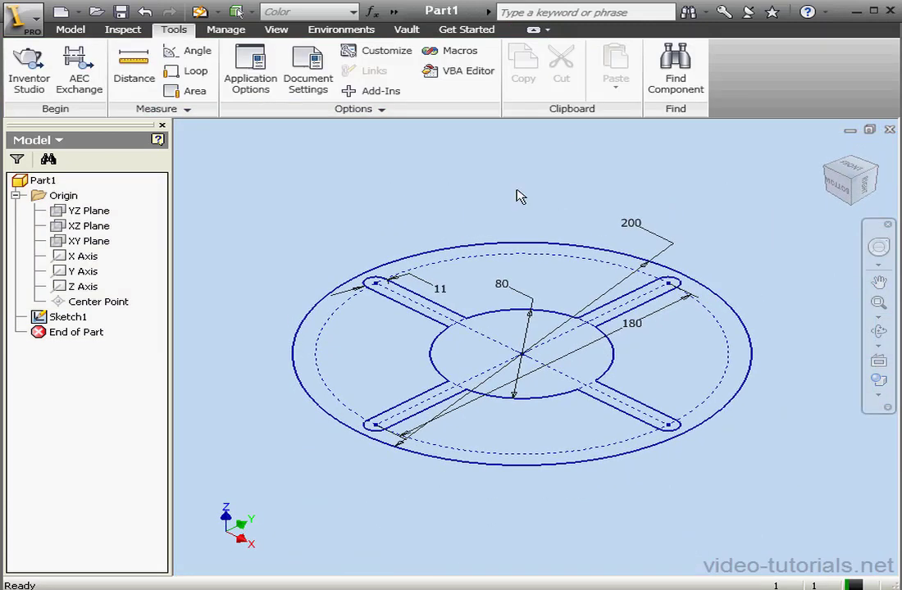
pyautogui.click(72, 316)
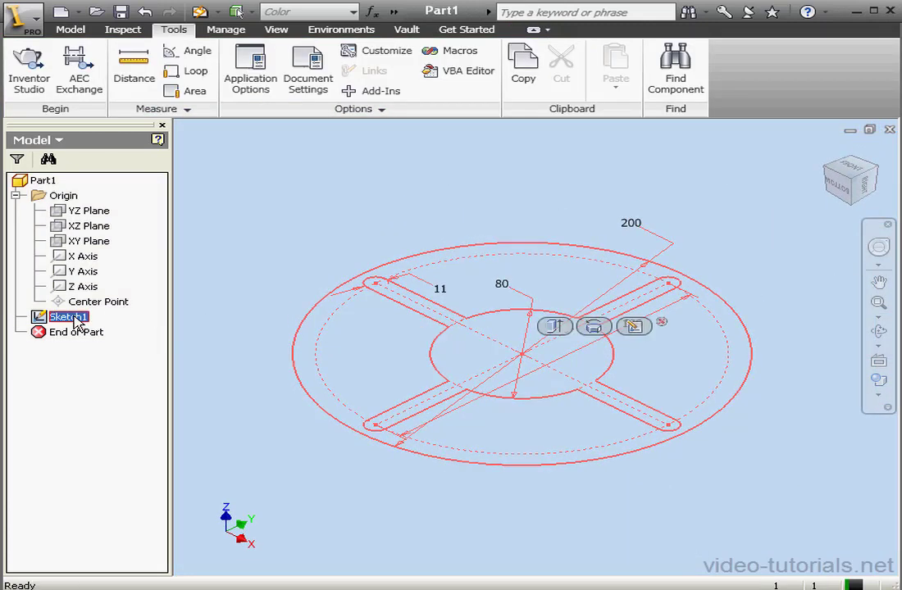
pyautogui.click(75, 317)
pyautogui.write('Wheel')
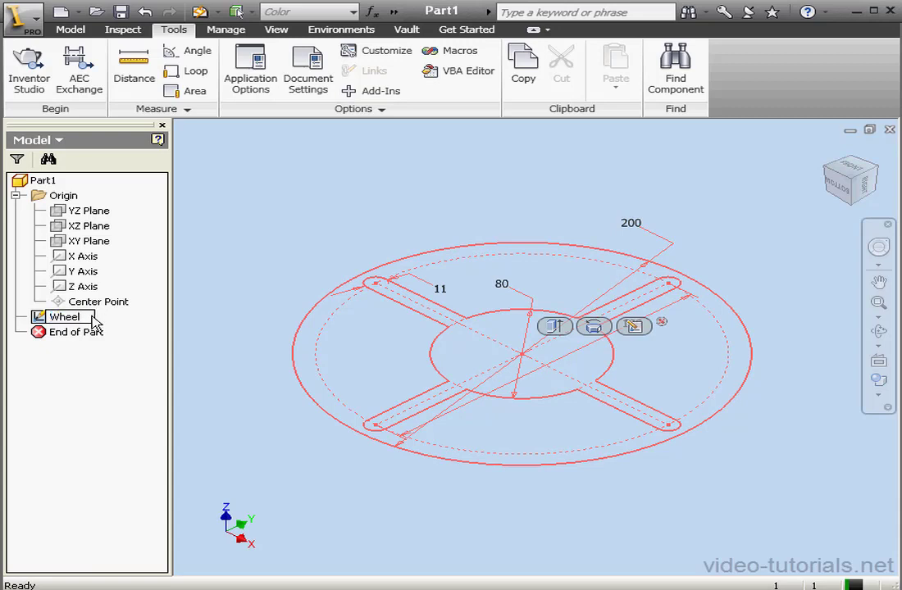
pyautogui.click(199, 345)
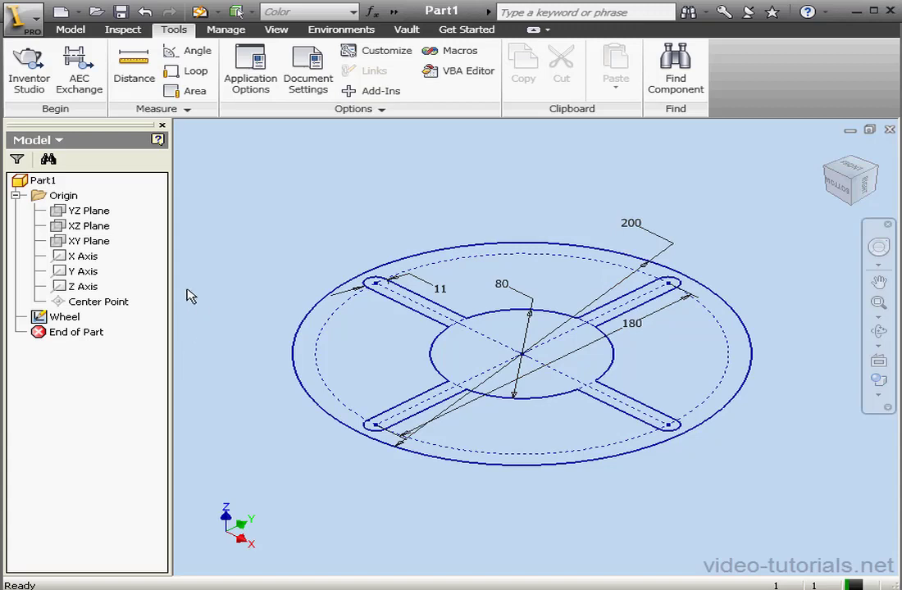
# Create a new sketch on the XY plane
pyautogui.rightClick(93, 245)
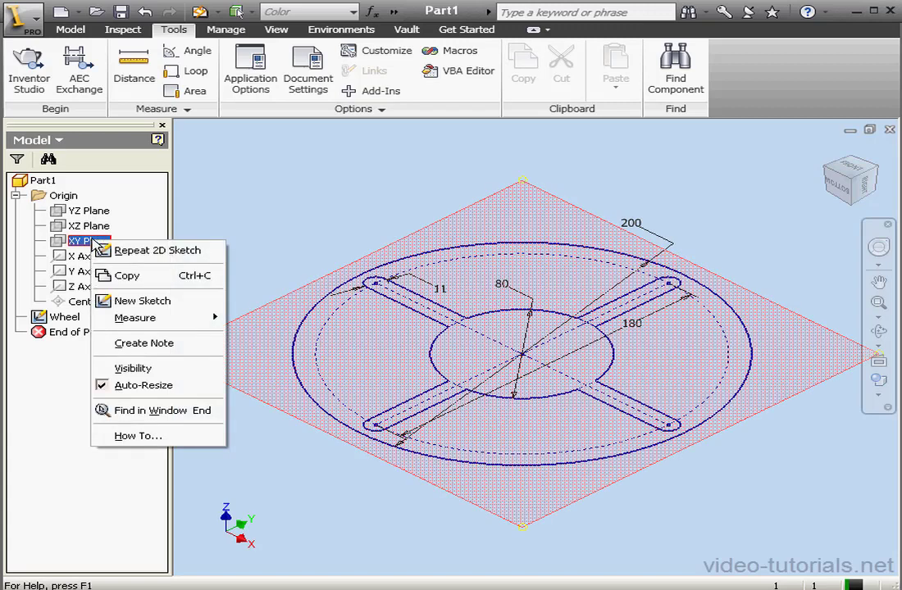
pyautogui.click(156, 299)
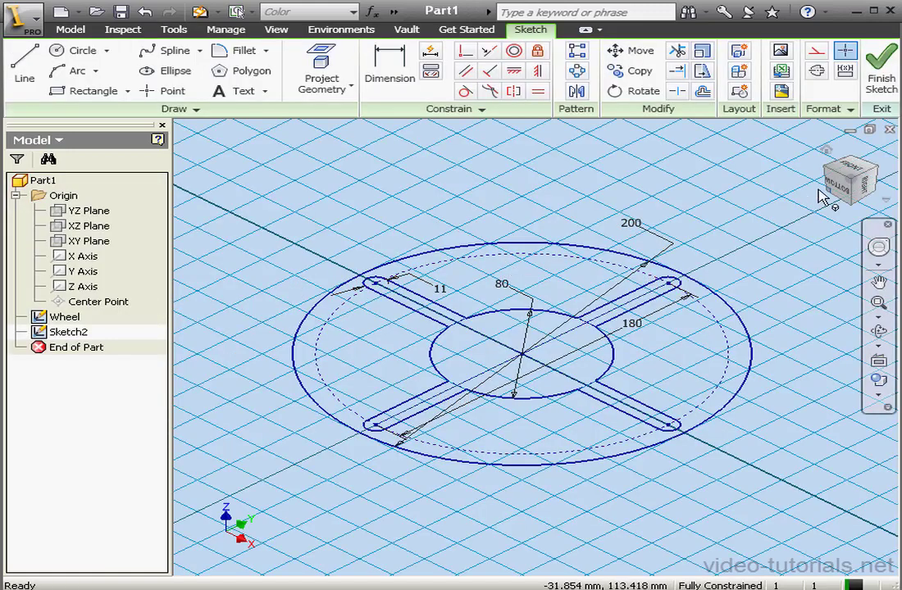
pyautogui.click(856, 178)
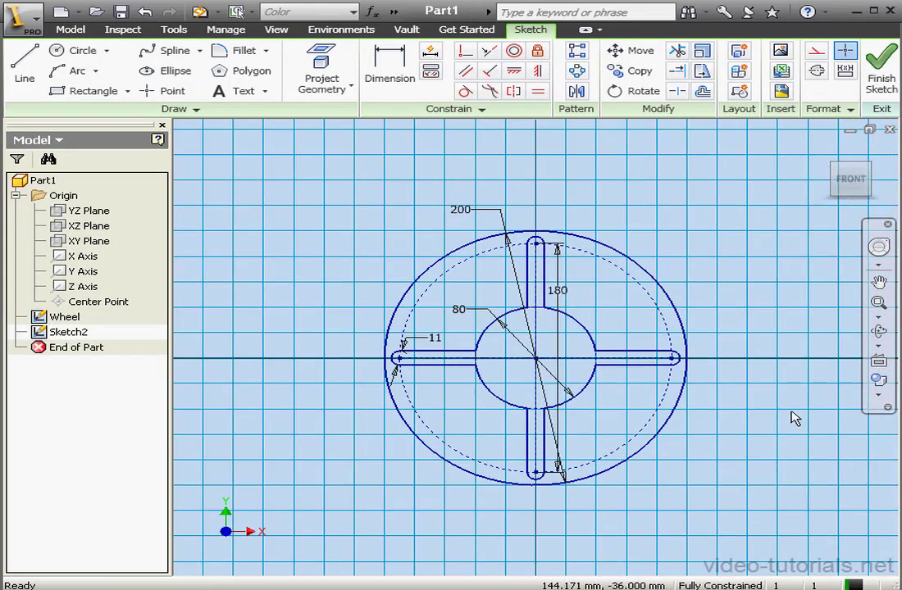
pyautogui.click(878, 302)
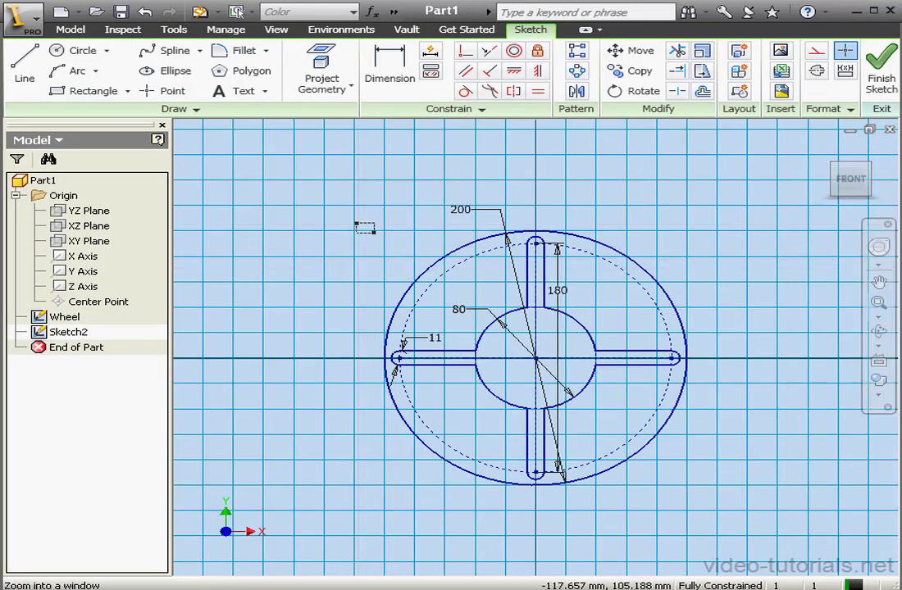
pyautogui.click(702, 492)
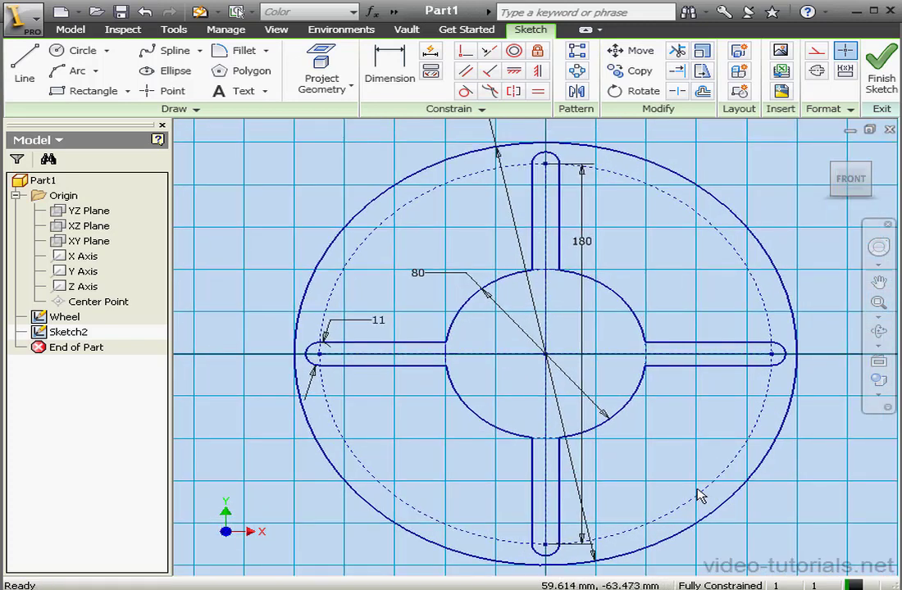
# Project the needed reference geometry from the Wheel sketch into the new sketch
pyautogui.click(325, 65)
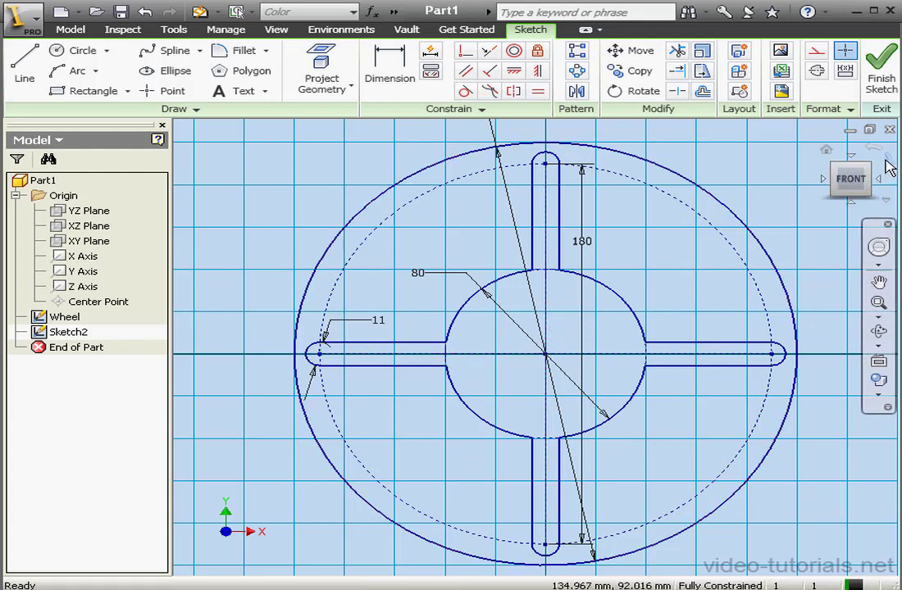
pyautogui.click(890, 165)
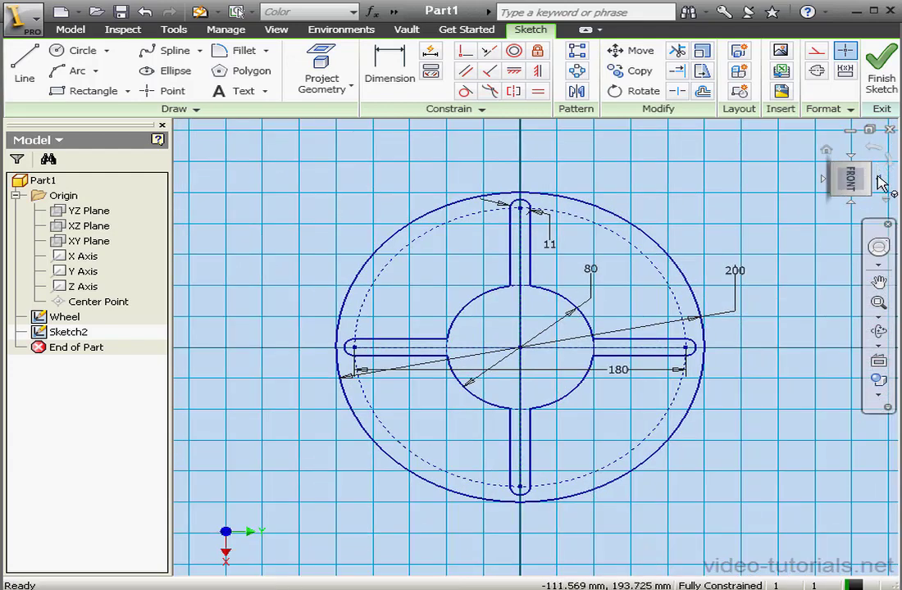
pyautogui.click(892, 165)
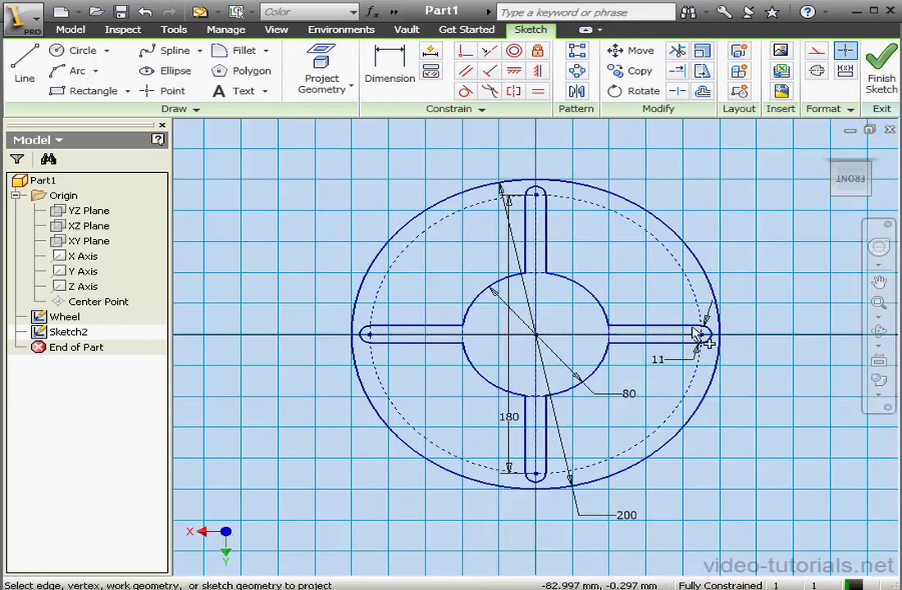
pyautogui.scroll(-3, 634, 385)
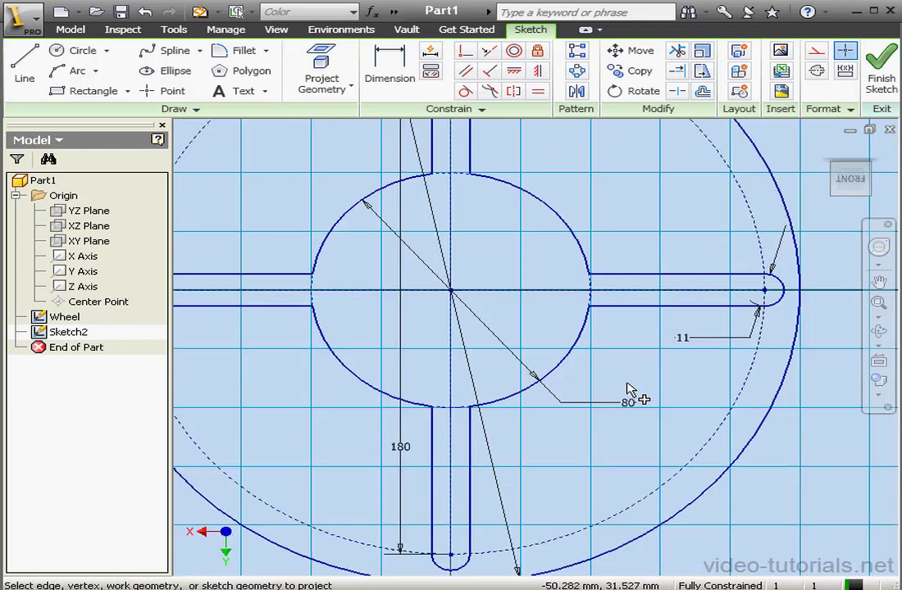
pyautogui.rightClick(671, 360)
pyautogui.click(693, 367)
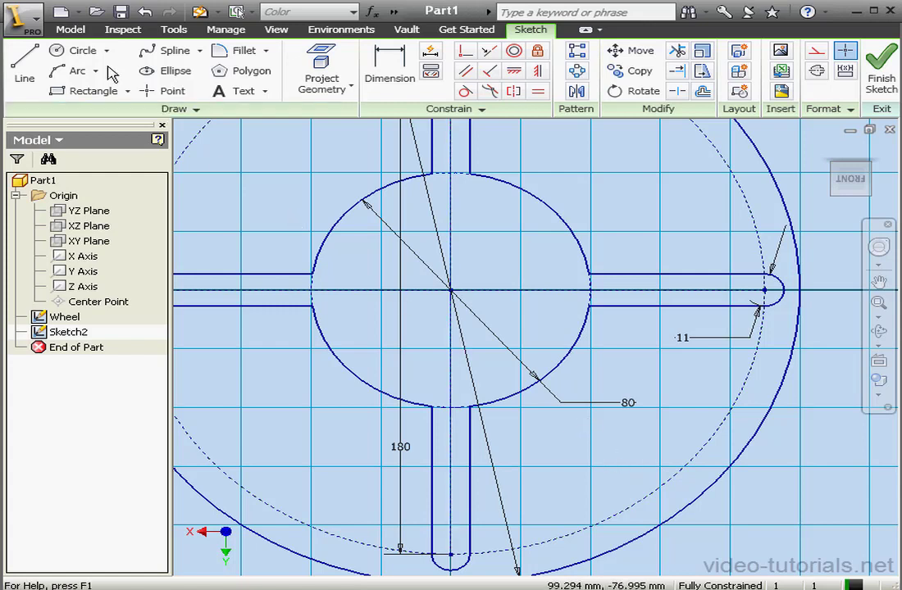
# Draw a circle between the right and lower arms and constrain it tangent to the 180 mm construction circle
pyautogui.click(83, 51)
pyautogui.click(608, 383)
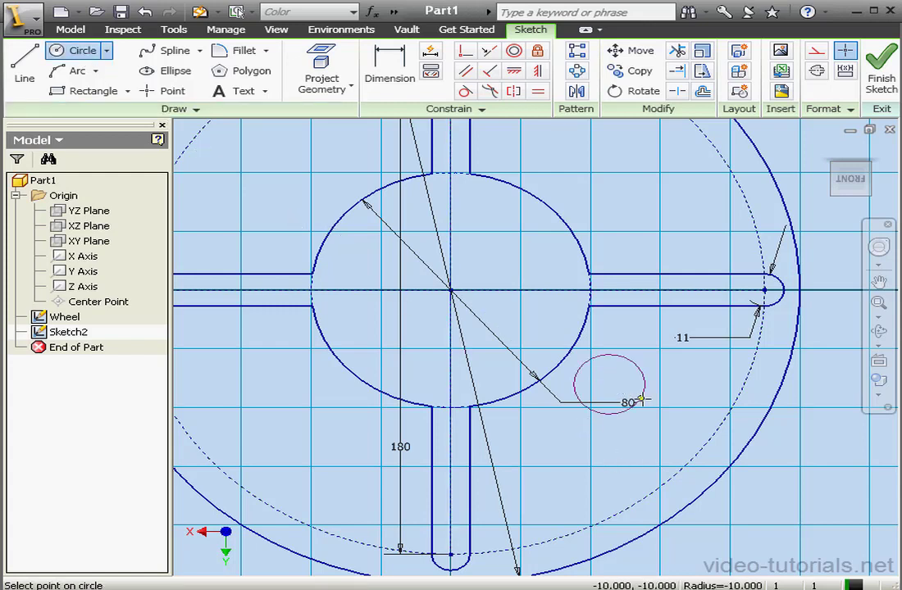
pyautogui.click(633, 413)
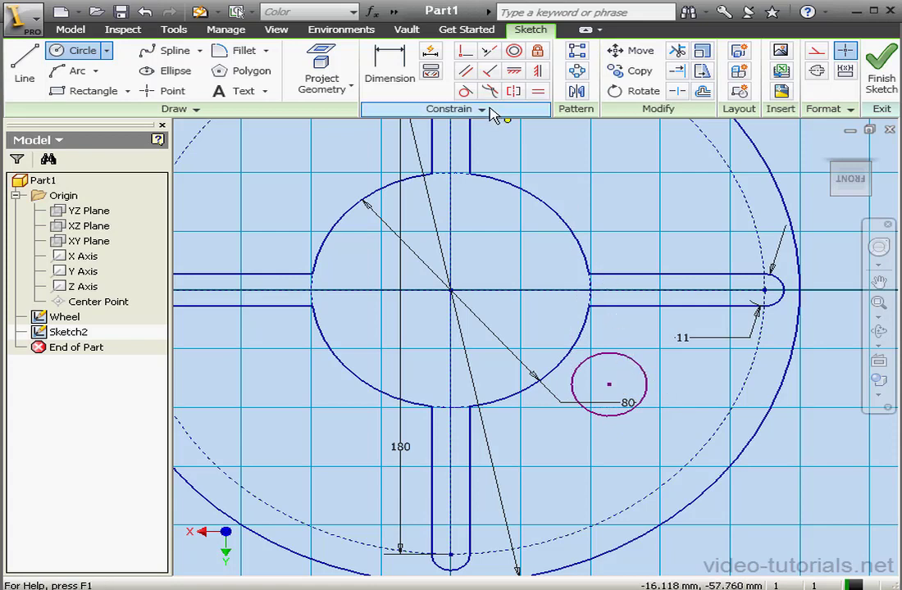
pyautogui.click(464, 90)
pyautogui.click(644, 407)
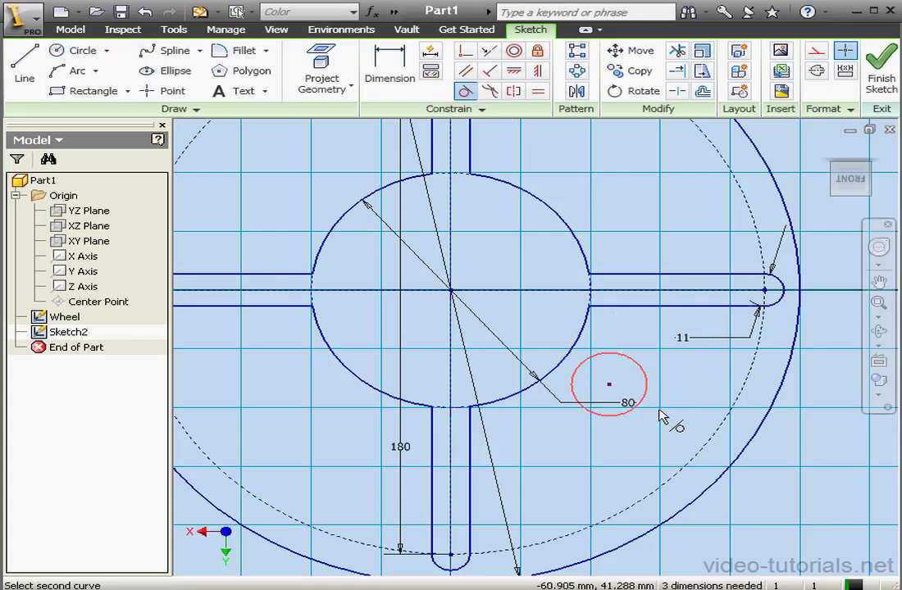
pyautogui.click(707, 451)
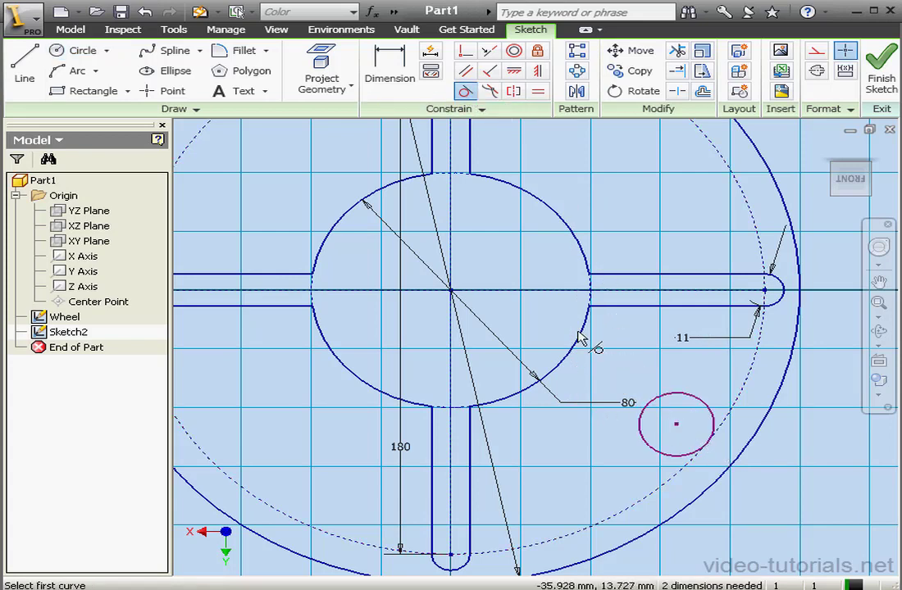
# Constrain the new circle coincident with the points where the 80 mm circle meets the right and lower arms' centre lines
pyautogui.click(469, 59)
pyautogui.click(666, 384)
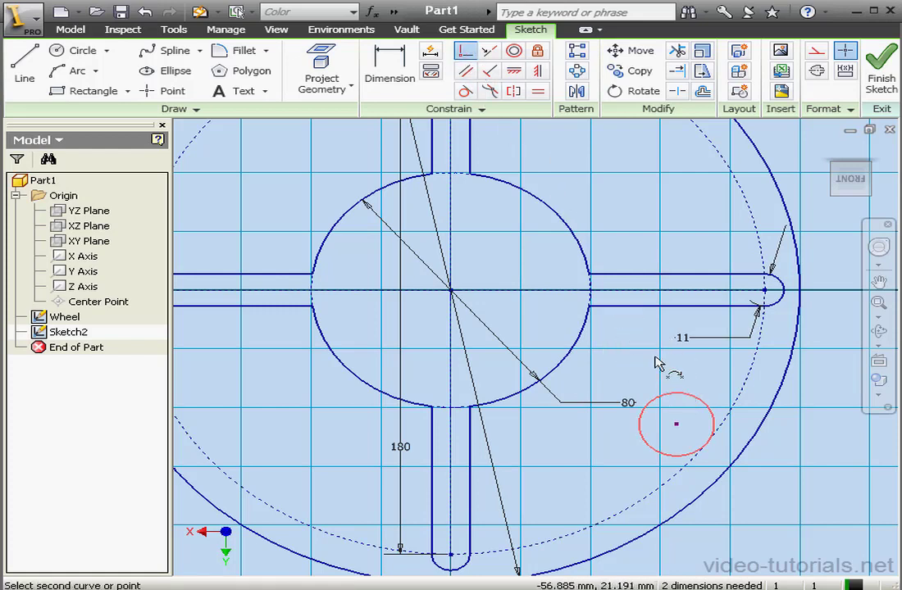
pyautogui.click(592, 293)
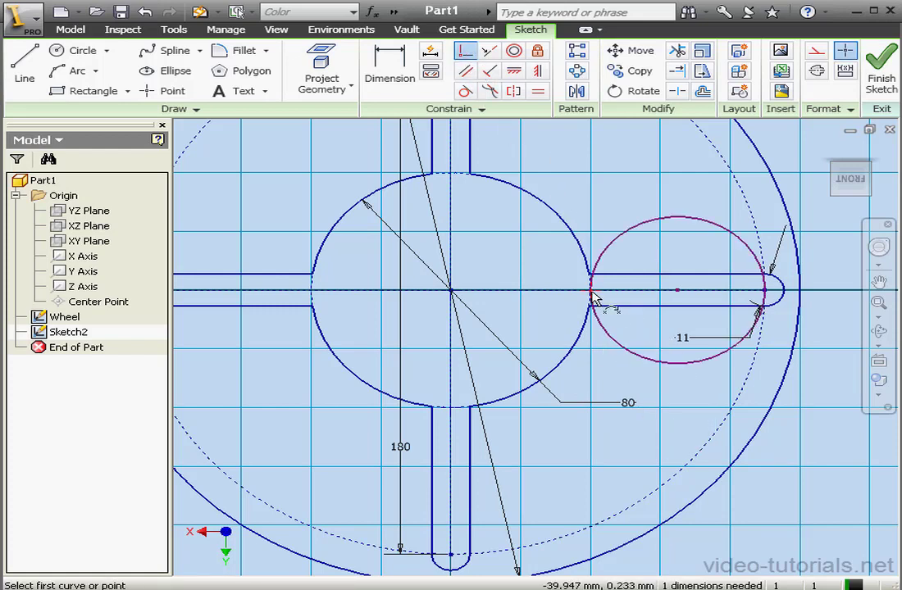
pyautogui.click(622, 356)
pyautogui.click(456, 410)
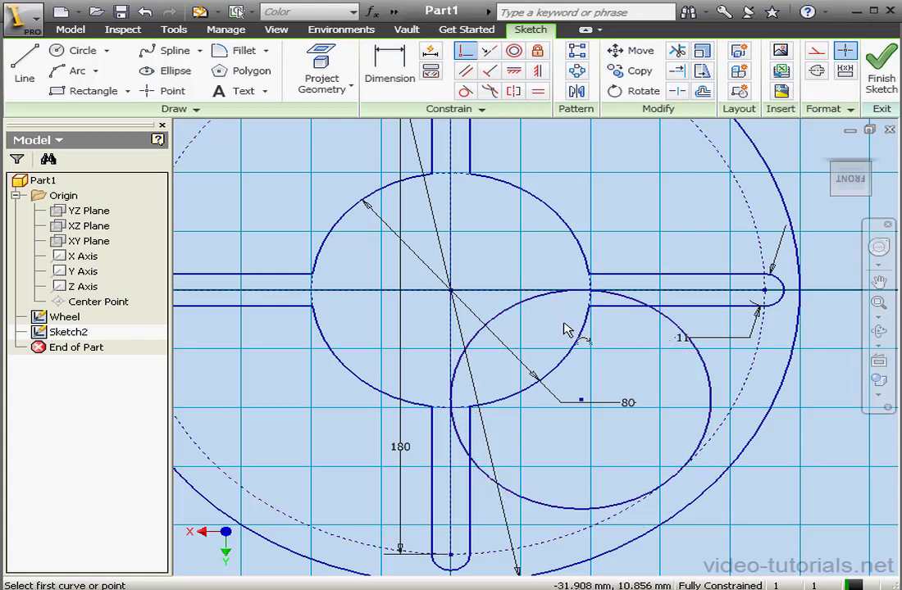
# Draw two small circles, one centred on the point at the lower arm's inner end and one on the large tangent circle's centre
pyautogui.click(79, 51)
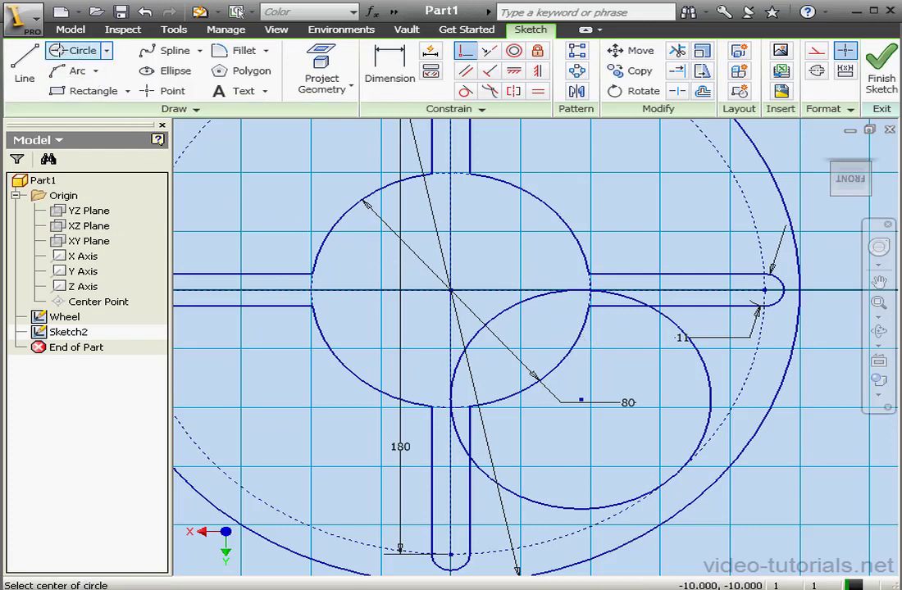
pyautogui.click(450, 408)
pyautogui.click(487, 419)
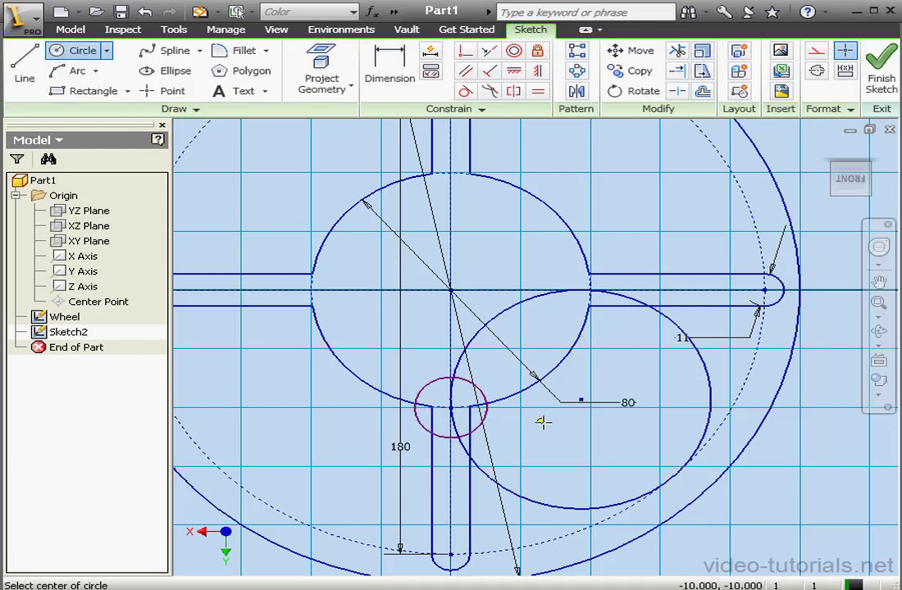
pyautogui.click(581, 400)
pyautogui.click(609, 401)
pyautogui.rightClick(607, 350)
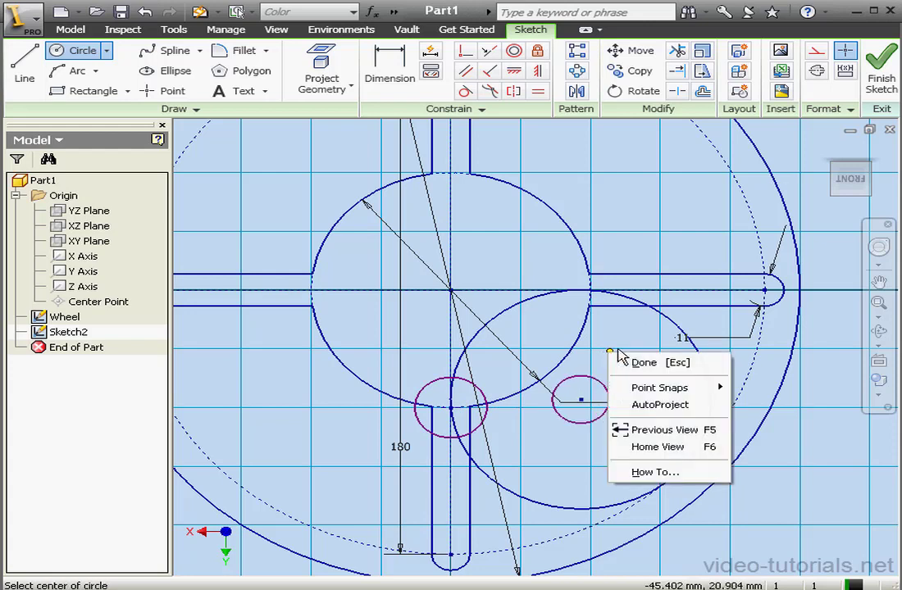
pyautogui.click(660, 366)
# Apply an equal constraint between the two small circles
pyautogui.click(538, 92)
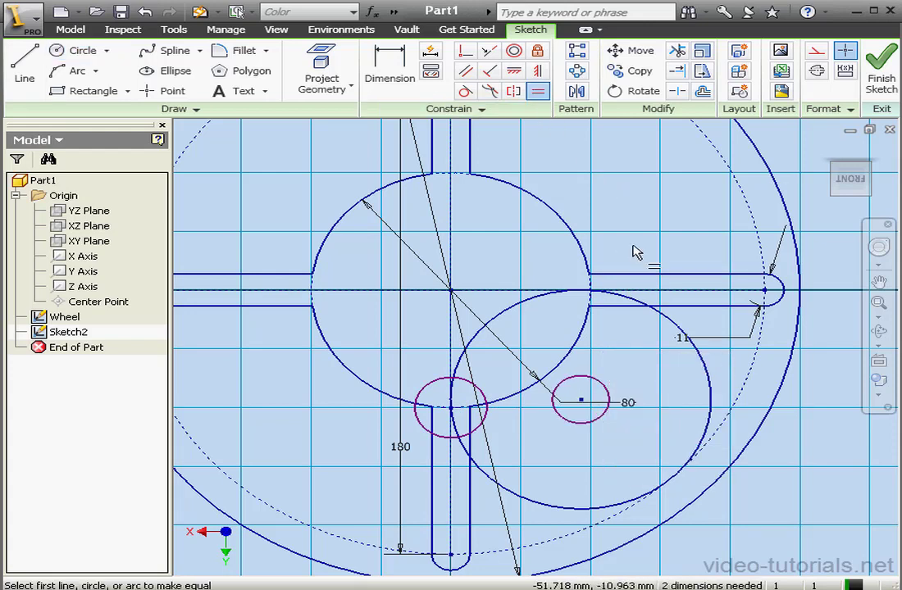
pyautogui.click(610, 390)
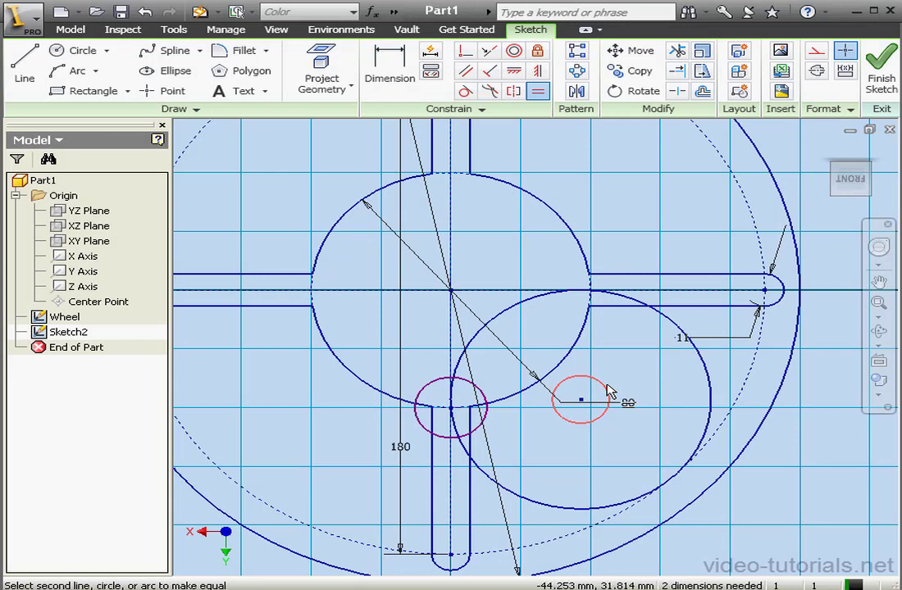
pyautogui.click(484, 421)
# Dimension the small circle at the large tangent circle's centre to a 10 mm diameter and finish the sketch
pyautogui.click(397, 76)
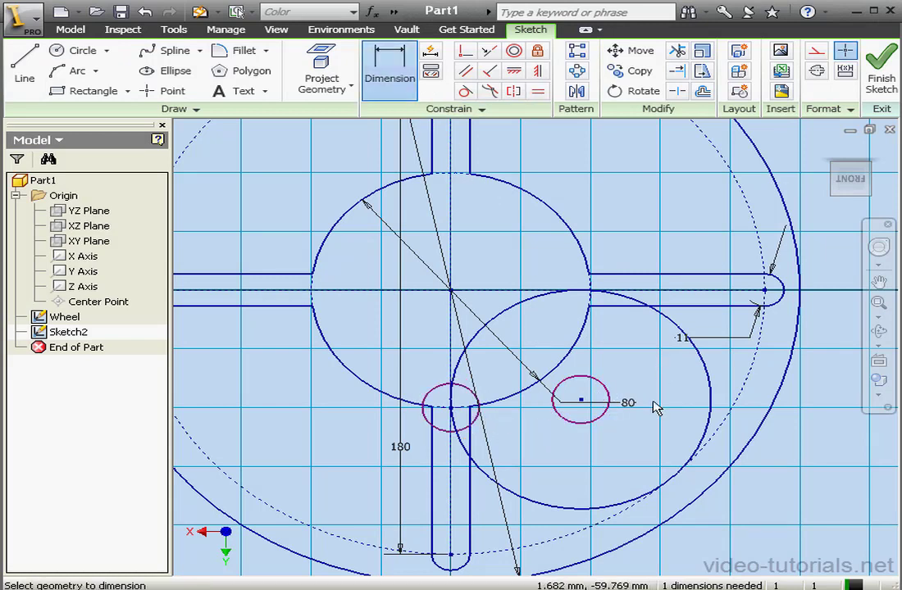
pyautogui.click(606, 420)
pyautogui.click(670, 384)
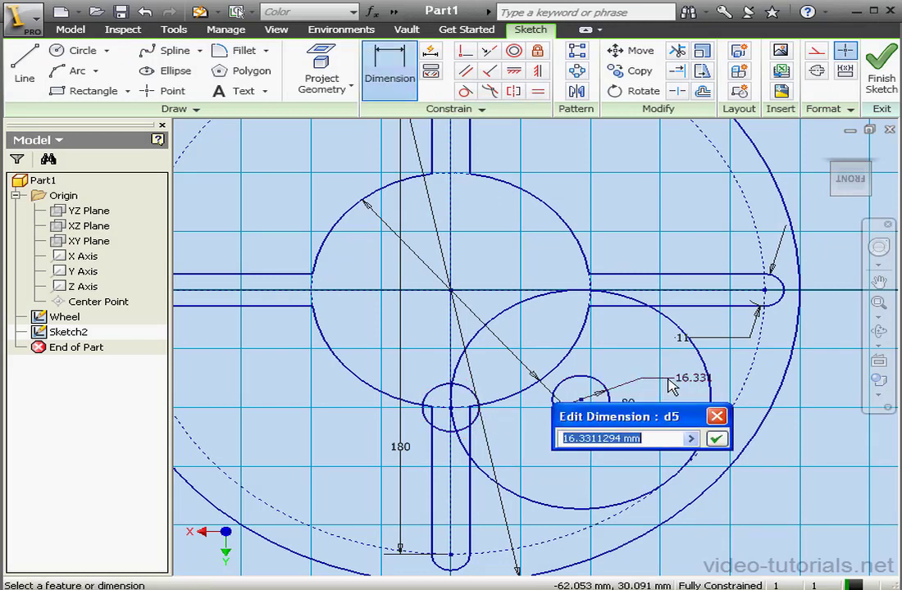
pyautogui.write('10')
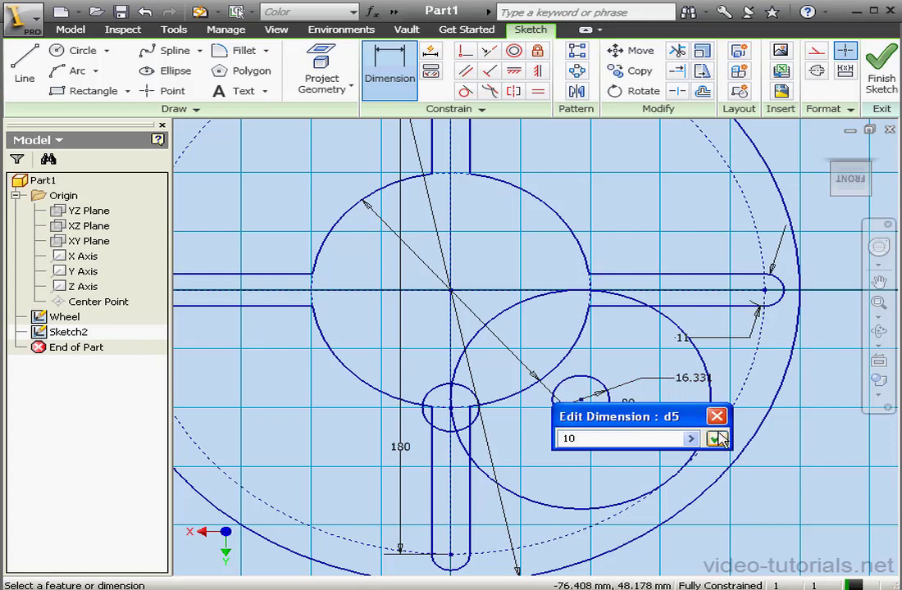
pyautogui.click(716, 440)
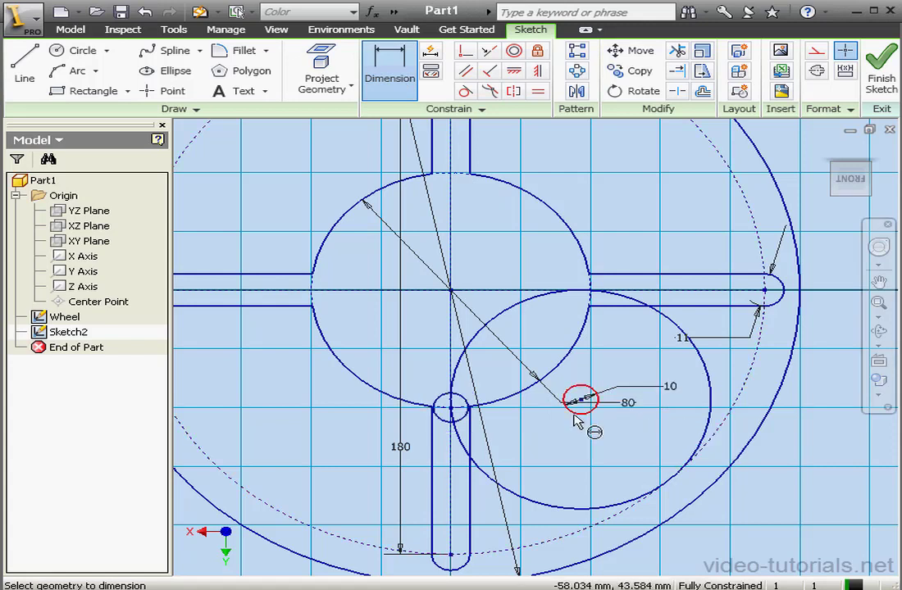
pyautogui.rightClick(506, 416)
pyautogui.click(520, 420)
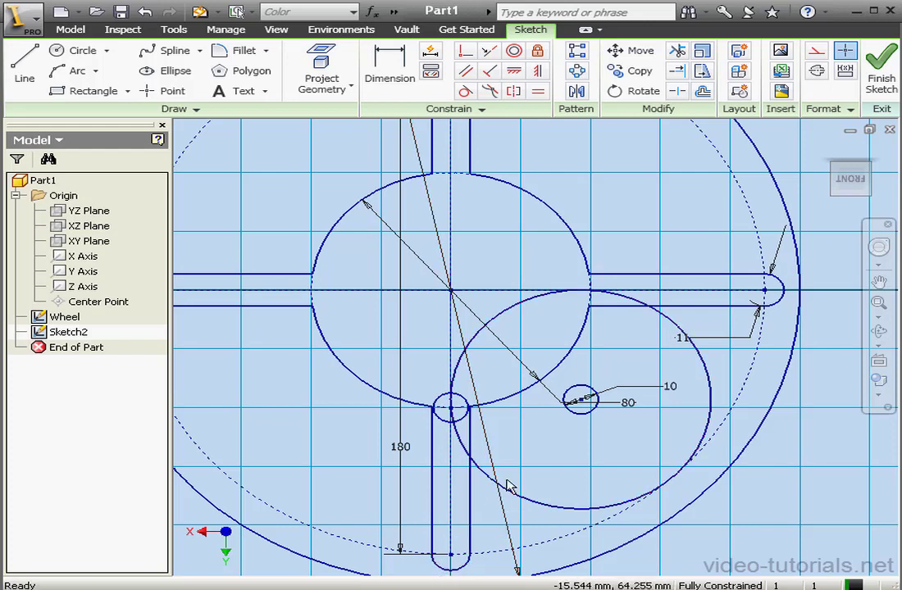
pyautogui.click(881, 82)
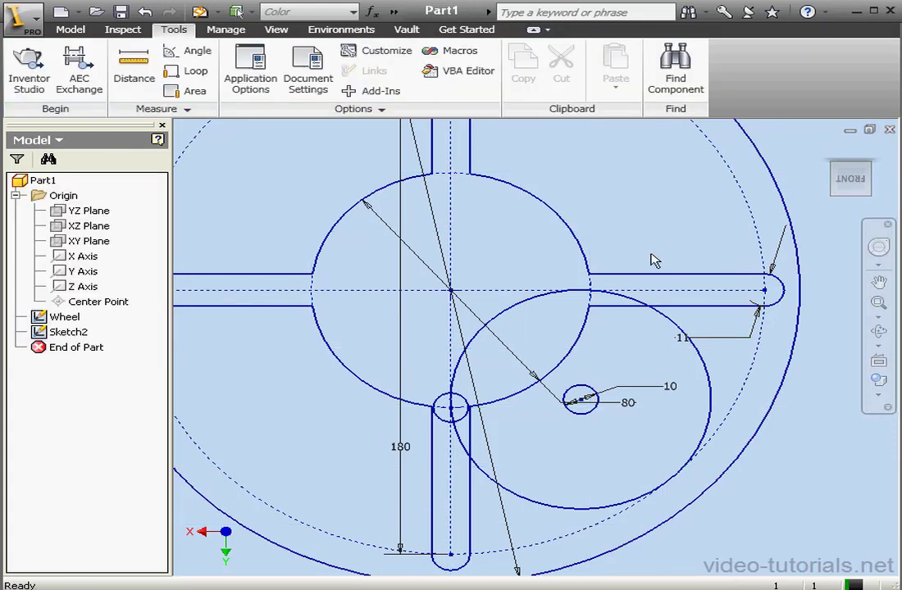
# Rename the second sketch as Crank
pyautogui.doubleClick(80, 331)
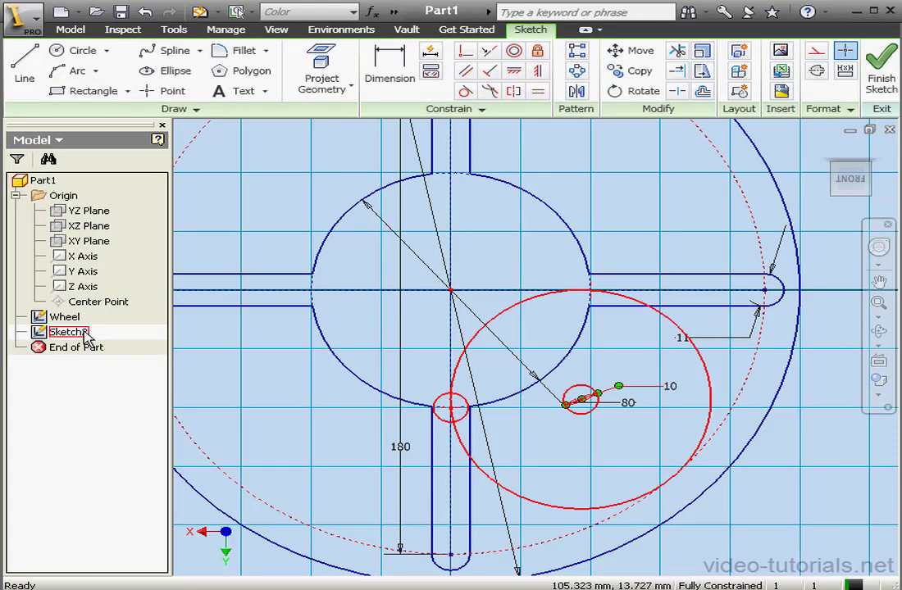
pyautogui.click(881, 82)
pyautogui.click(80, 335)
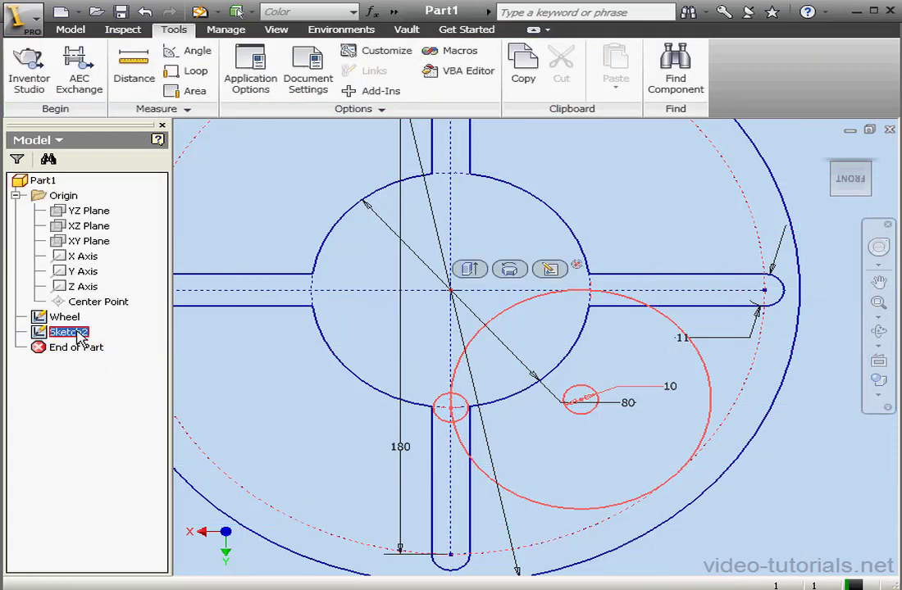
pyautogui.click(94, 341)
pyautogui.write('Crank')
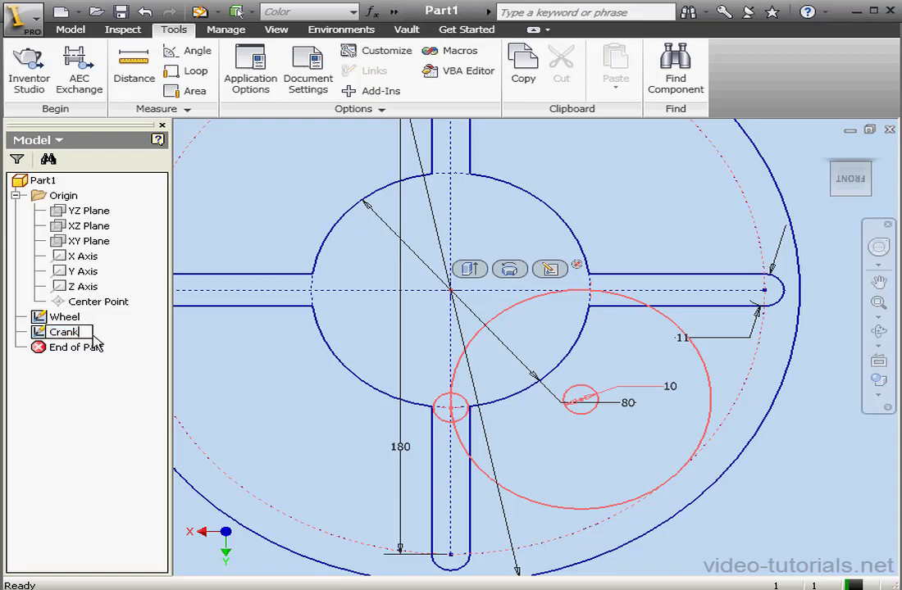
pyautogui.click(213, 354)
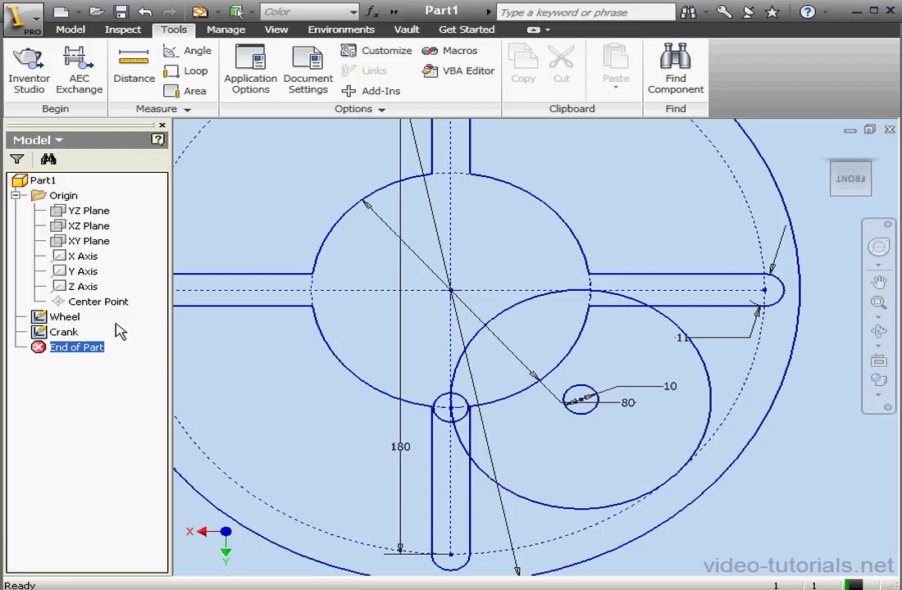
# Set the Wheel sketch's line color to Green in its geometry properties
pyautogui.click(64, 317)
pyautogui.rightClick(74, 318)
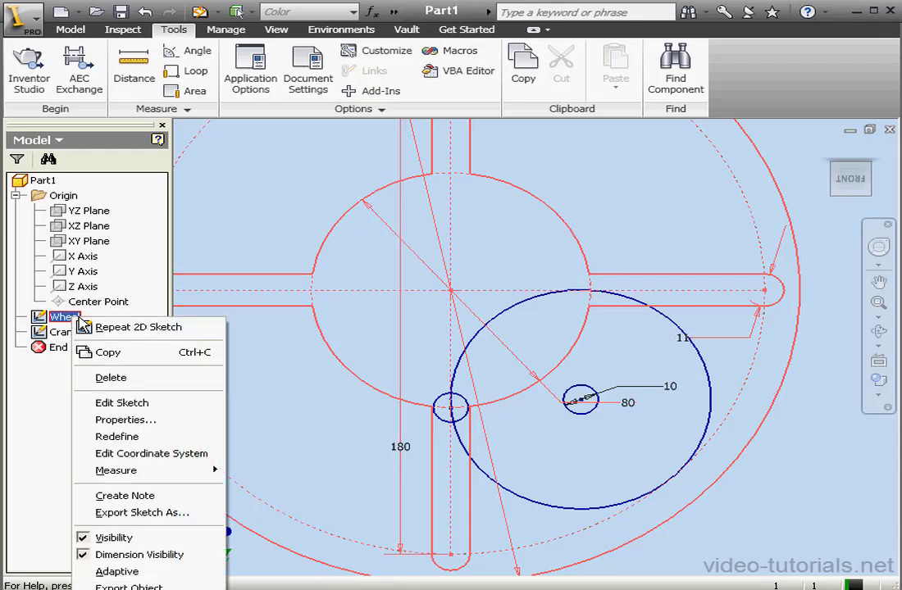
pyautogui.click(125, 421)
pyautogui.click(321, 180)
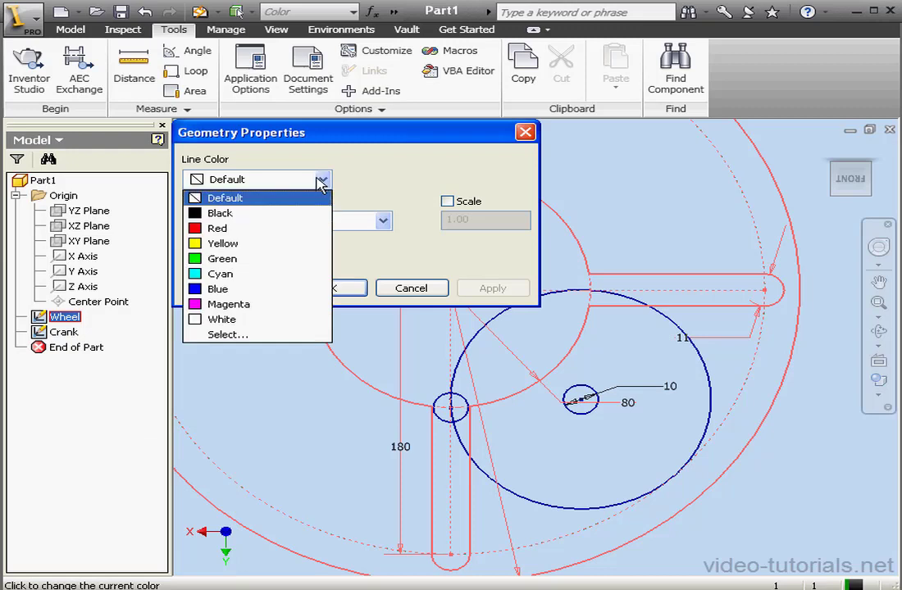
pyautogui.click(246, 258)
pyautogui.click(491, 288)
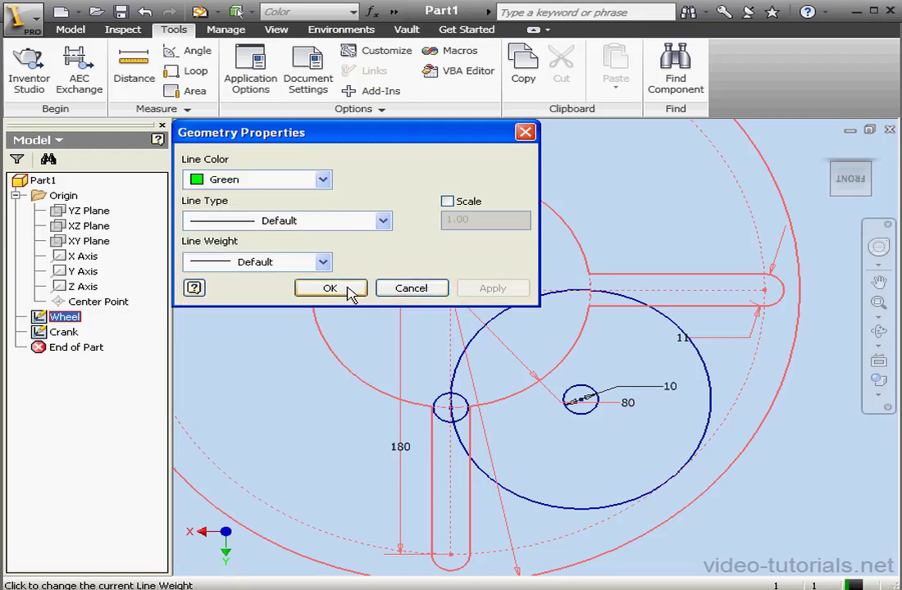
pyautogui.click(406, 287)
pyautogui.click(303, 377)
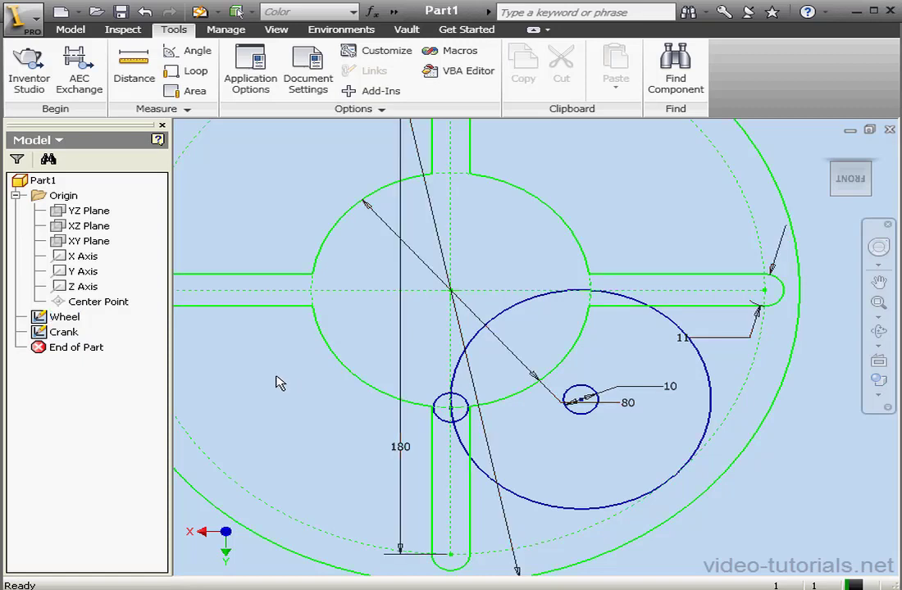
# Set the Wheel sketch's line color back to Default
pyautogui.click(66, 317)
pyautogui.rightClick(69, 319)
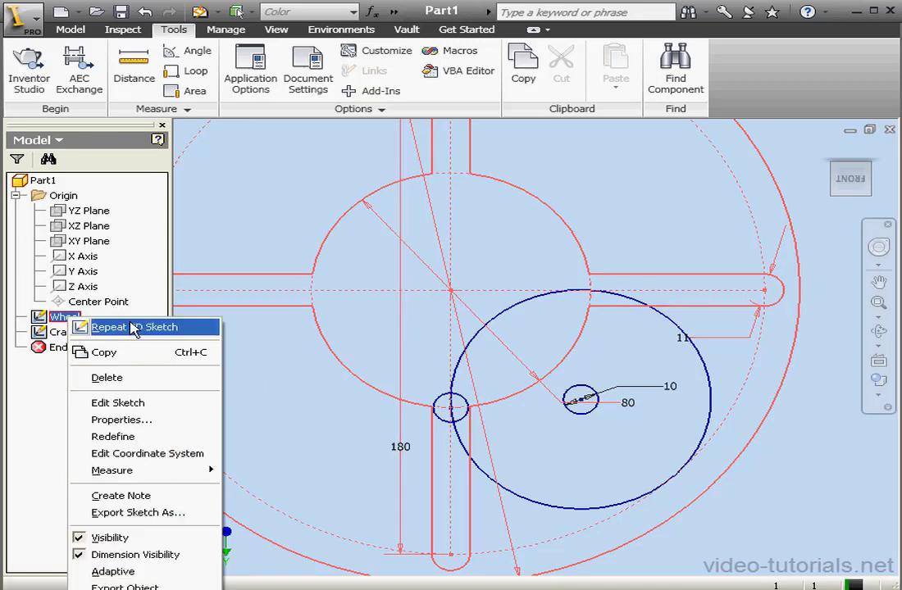
pyautogui.click(149, 420)
pyautogui.click(308, 182)
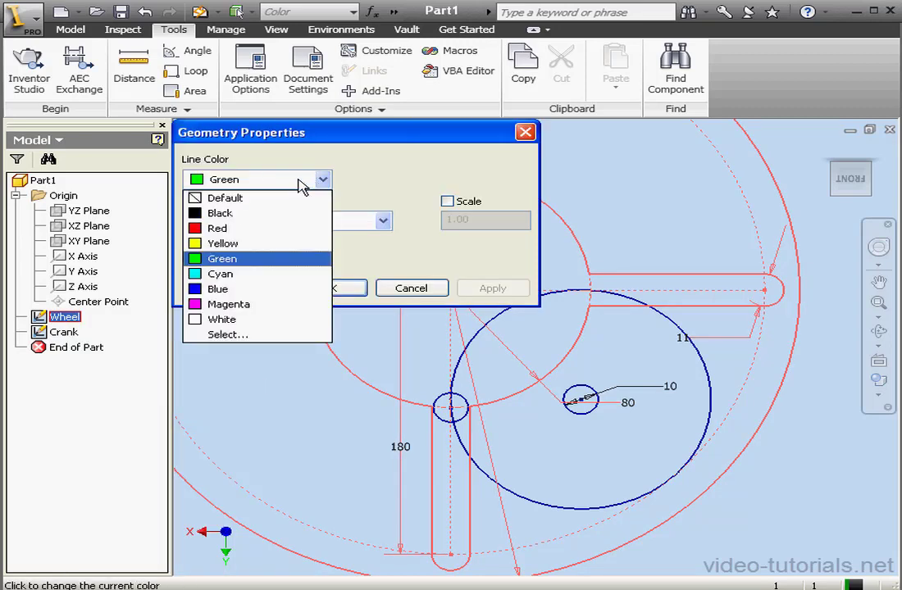
pyautogui.click(282, 199)
pyautogui.click(492, 289)
pyautogui.click(411, 288)
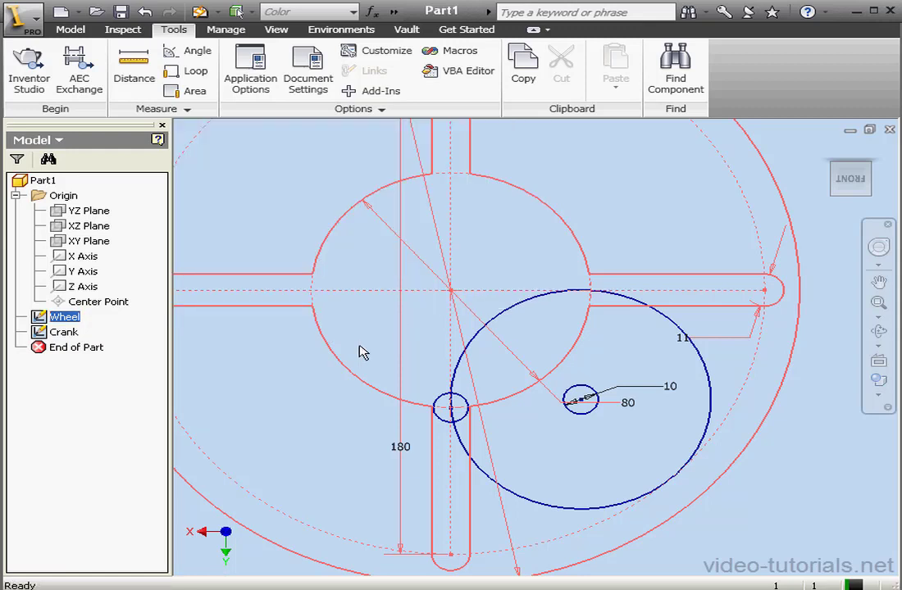
pyautogui.click(250, 341)
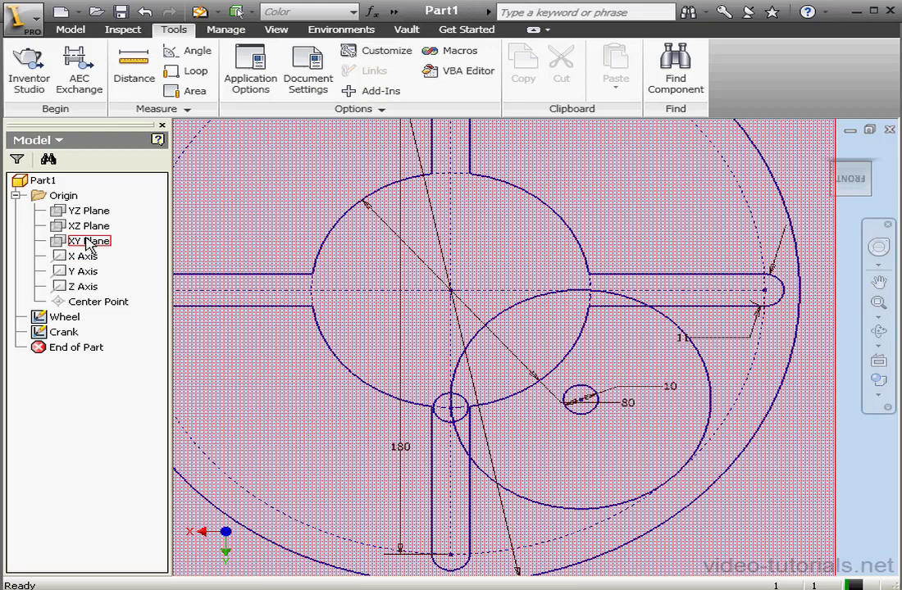
# Create a sketch on the XY plane and project the right arm's upper inner corner and the large tangent circle's centre into it
pyautogui.rightClick(90, 243)
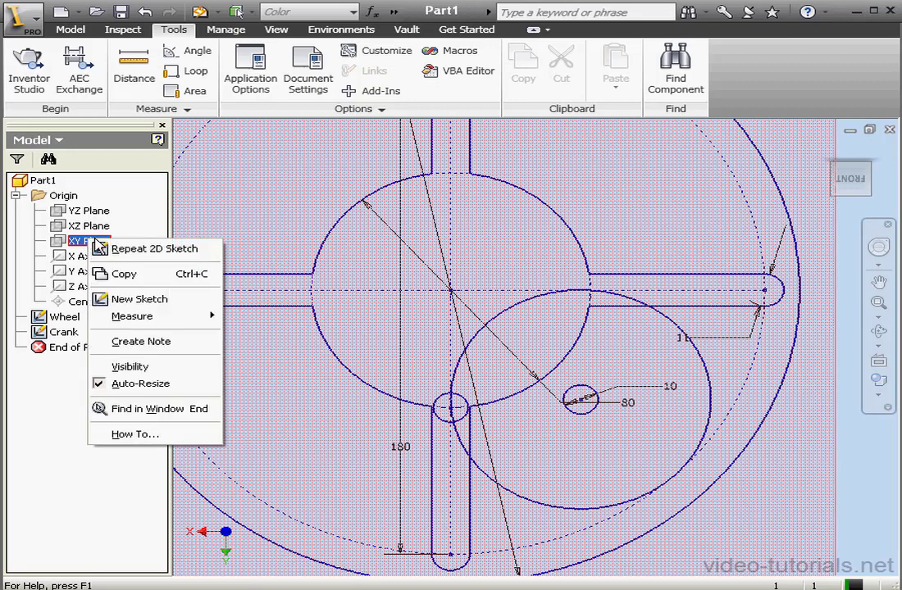
pyautogui.click(148, 298)
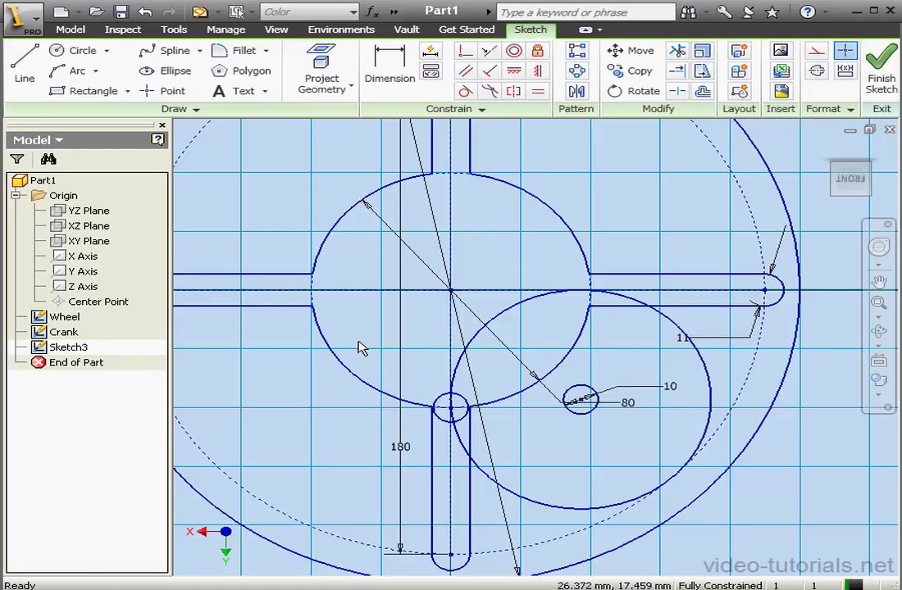
pyautogui.click(323, 75)
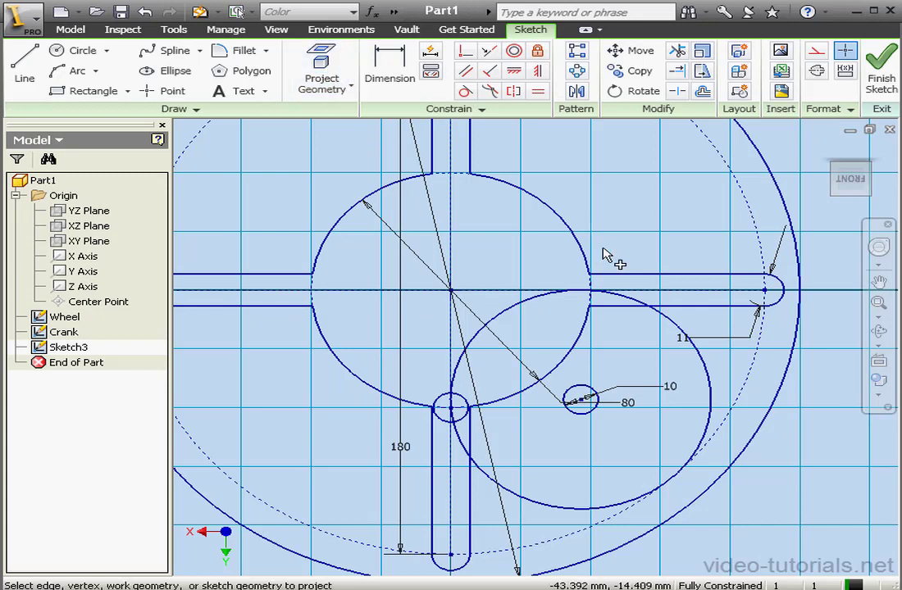
pyautogui.click(591, 275)
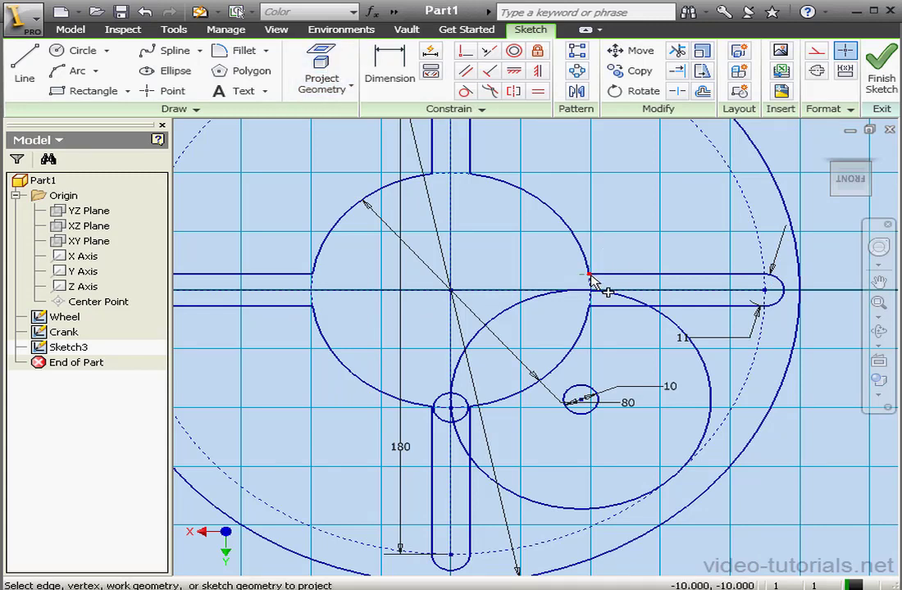
pyautogui.click(580, 401)
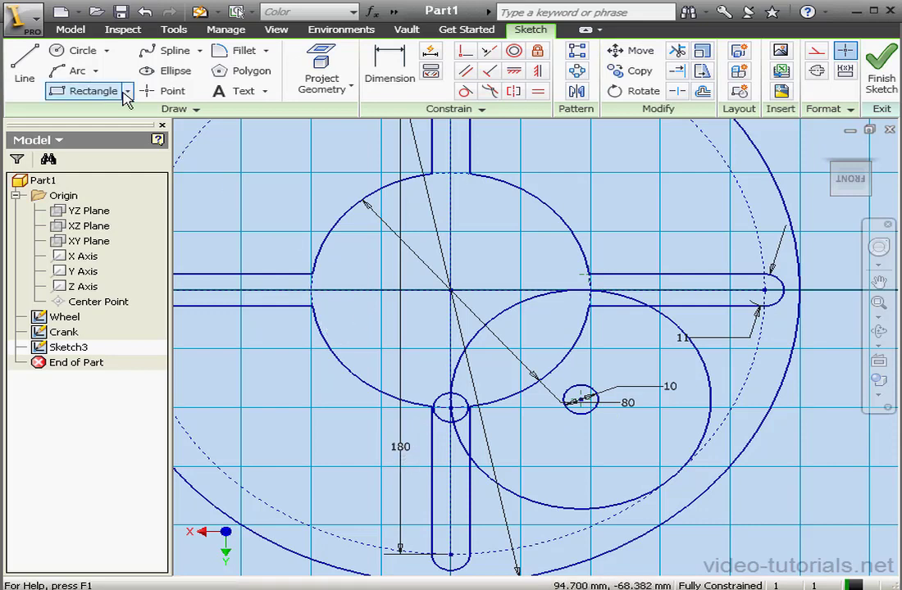
# Draw circles from the wheel centre and the tangent circle's centre through the projected corner, and trim them to a crescent
pyautogui.click(74, 52)
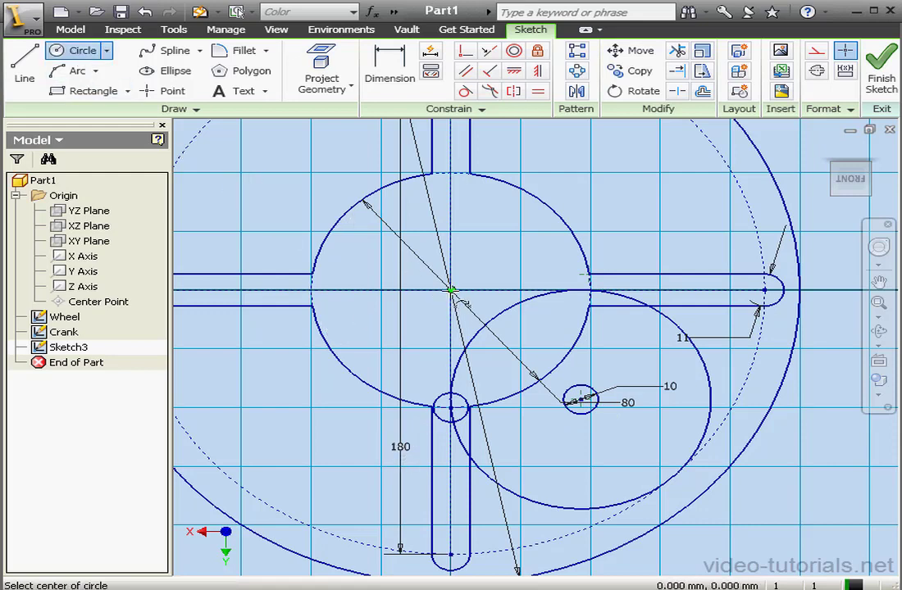
pyautogui.click(451, 290)
pyautogui.click(588, 275)
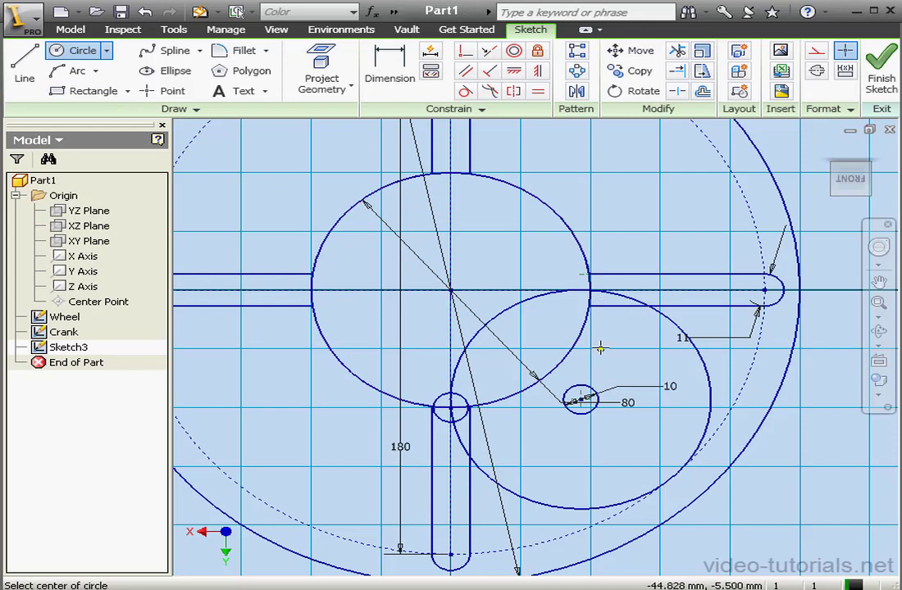
pyautogui.click(581, 399)
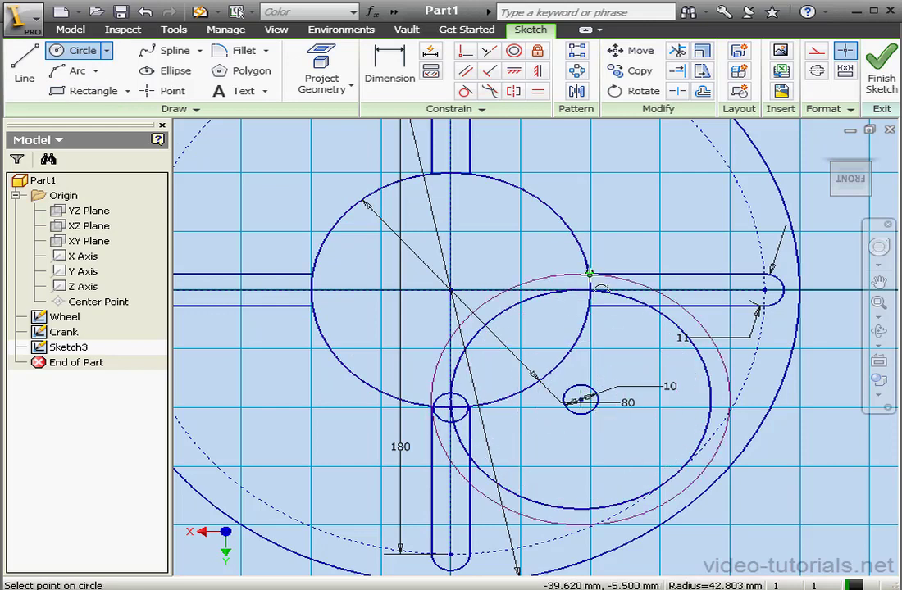
pyautogui.click(601, 276)
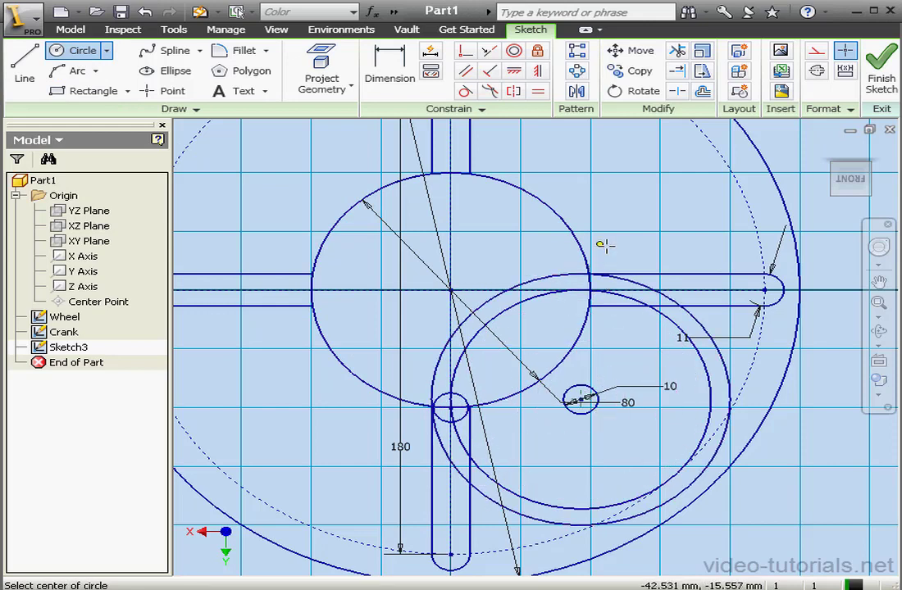
pyautogui.click(678, 50)
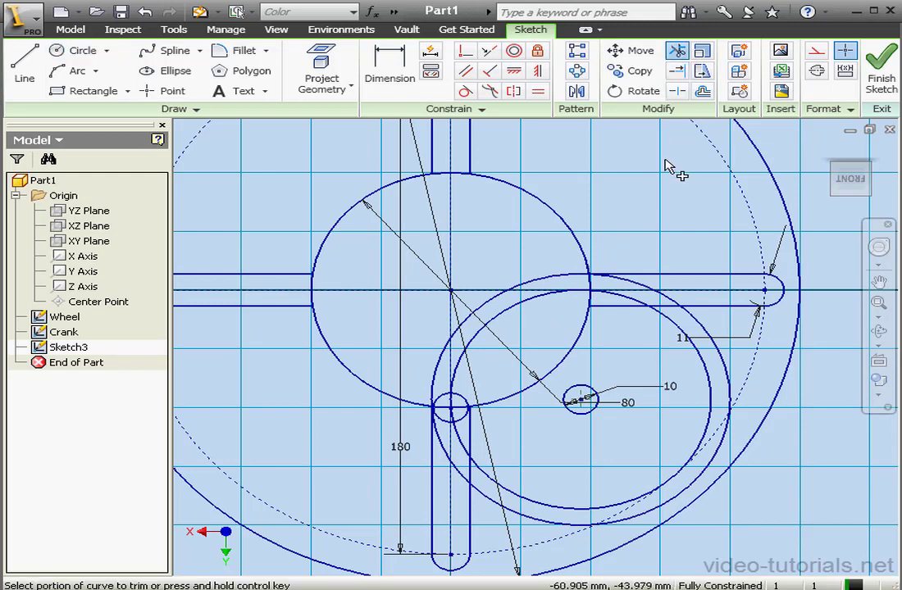
pyautogui.click(703, 328)
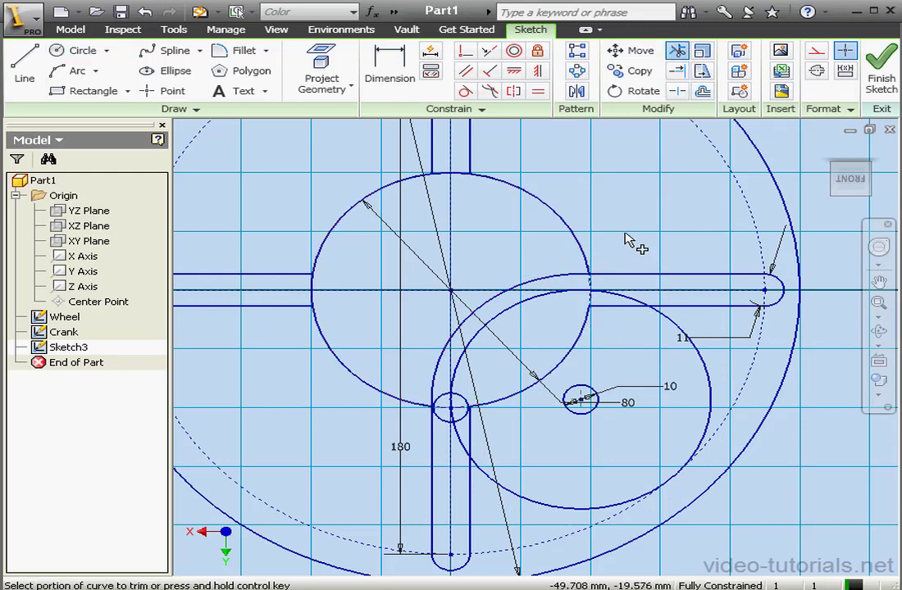
# Draw a line from the wheel centre to the large tangent circle's centre
pyautogui.click(25, 68)
pyautogui.click(450, 290)
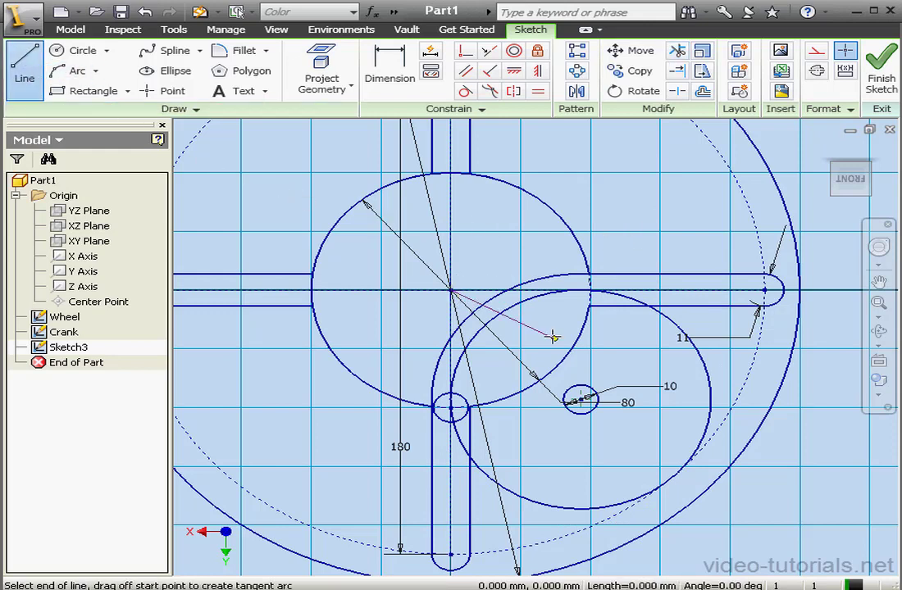
pyautogui.click(582, 399)
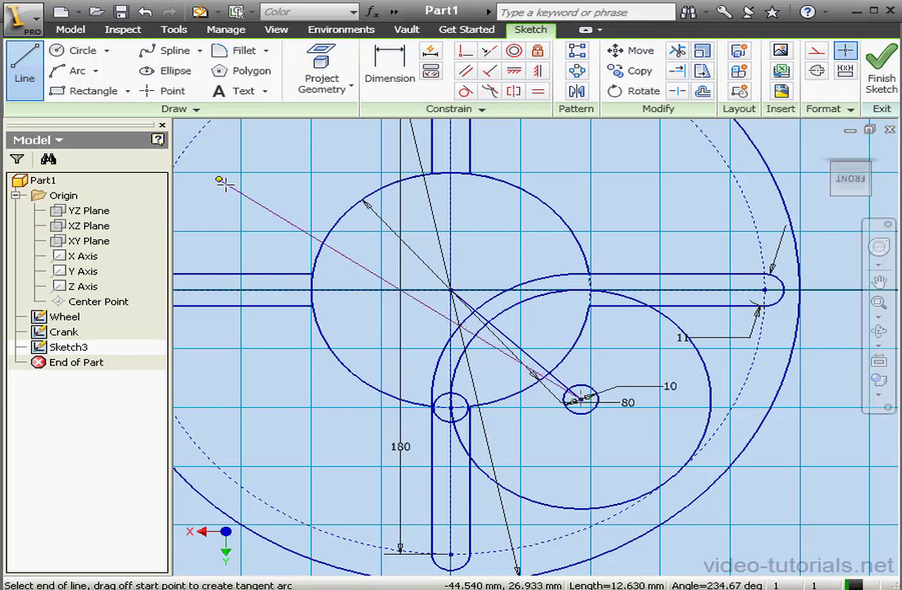
# Draw two circles about 19 to 20 mm in diameter, centred on the two ends of the new line
pyautogui.click(82, 50)
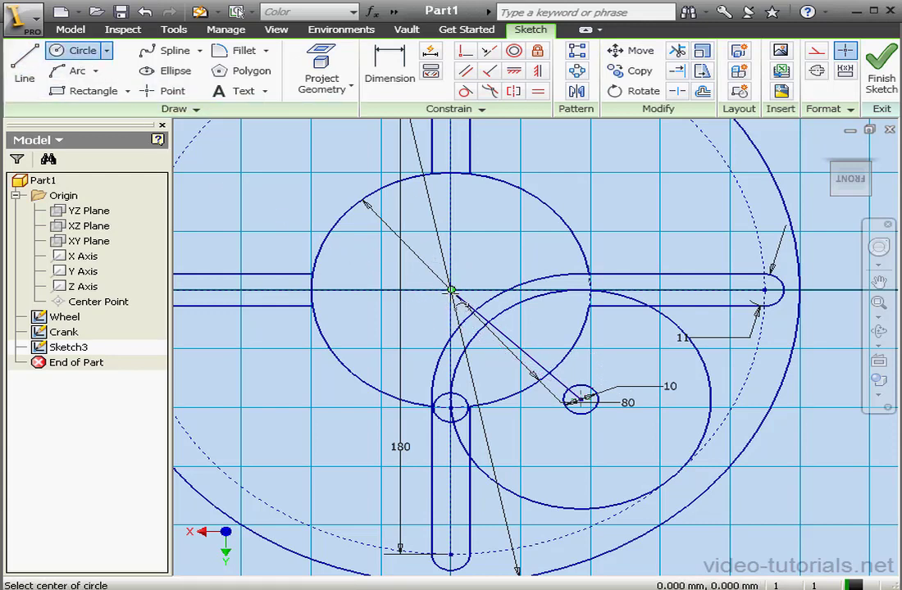
pyautogui.click(450, 291)
pyautogui.click(475, 315)
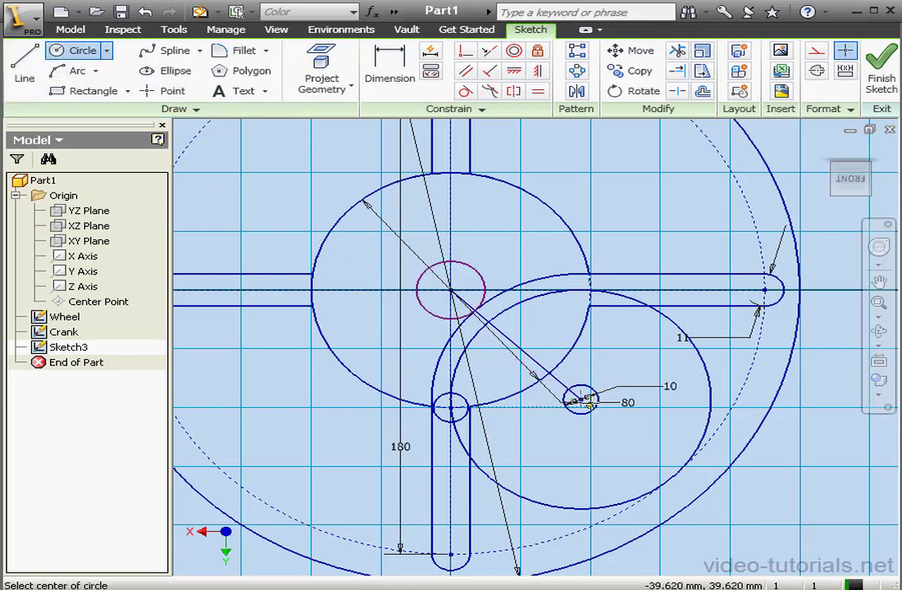
pyautogui.click(582, 400)
pyautogui.click(613, 406)
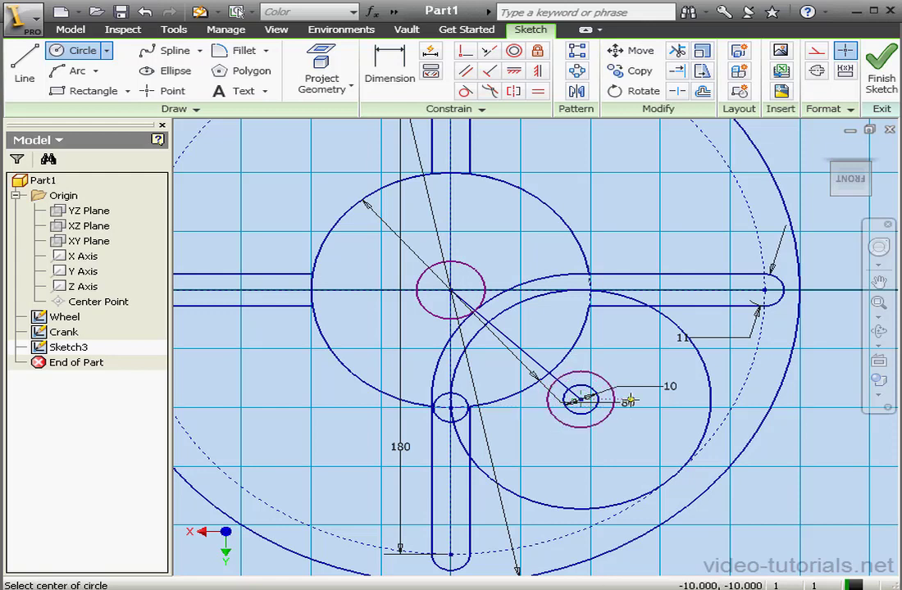
# Make the circles at the line's two ends equal and dimension the one at the tangent circle's centre to a 20 mm diameter
pyautogui.click(538, 91)
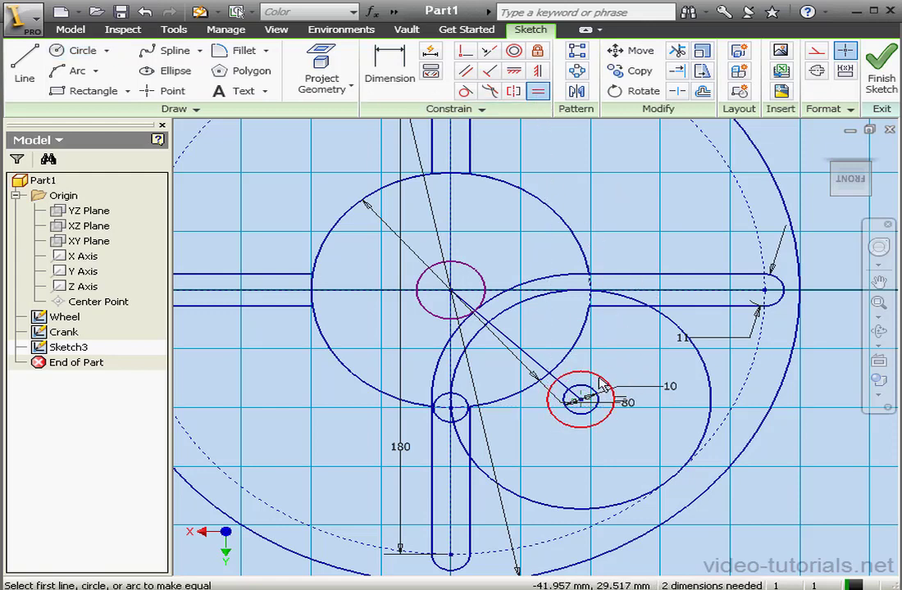
pyautogui.click(559, 377)
pyautogui.click(427, 264)
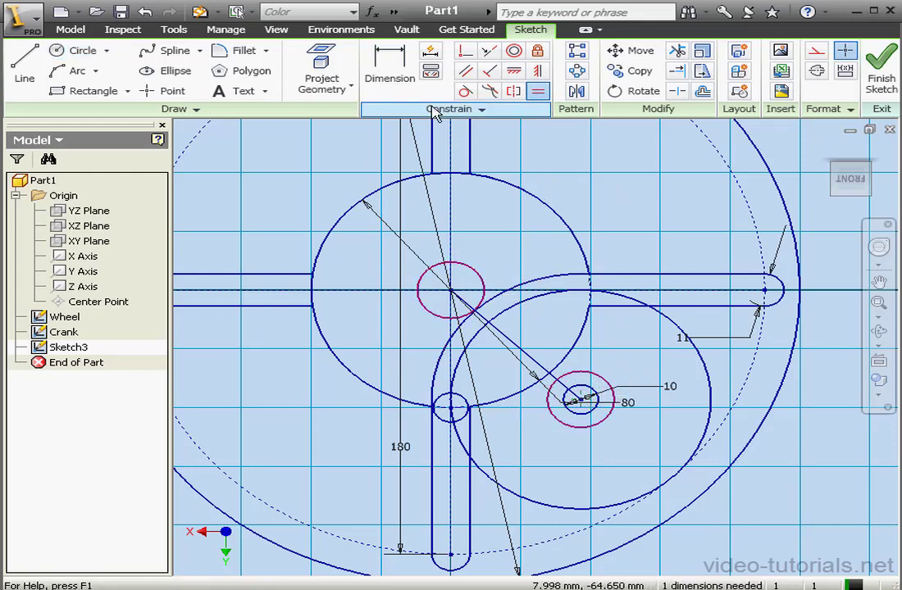
pyautogui.click(390, 68)
pyautogui.click(613, 387)
pyautogui.click(640, 368)
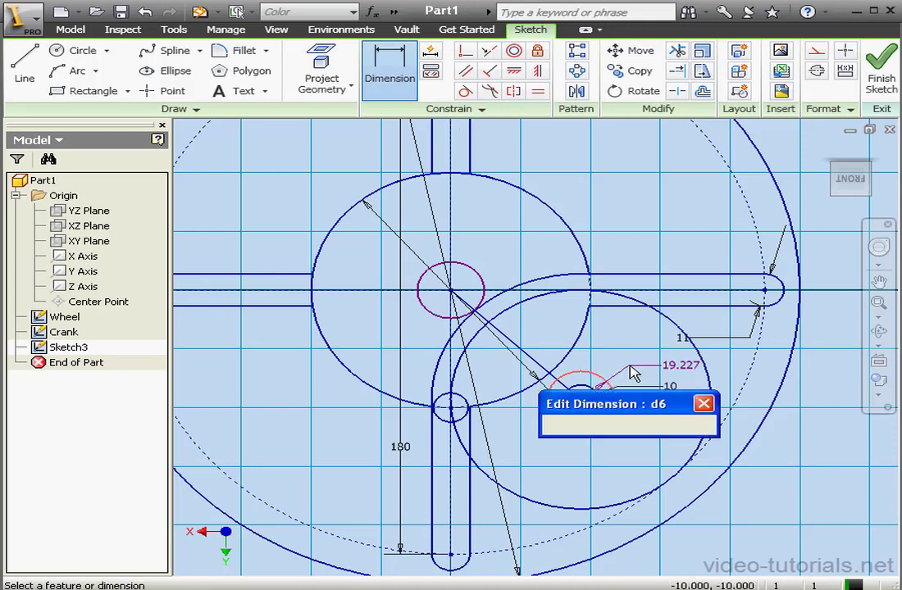
pyautogui.write('20')
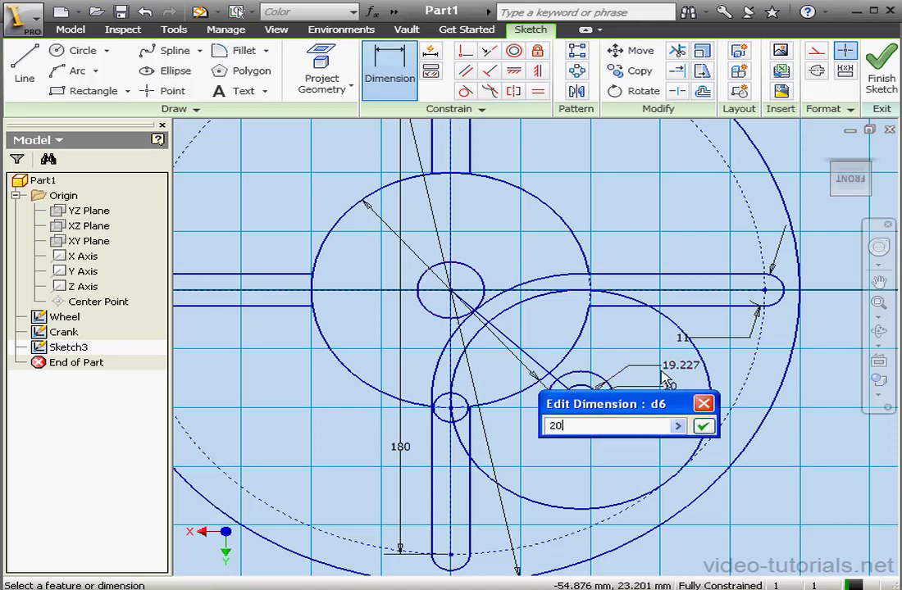
pyautogui.click(703, 426)
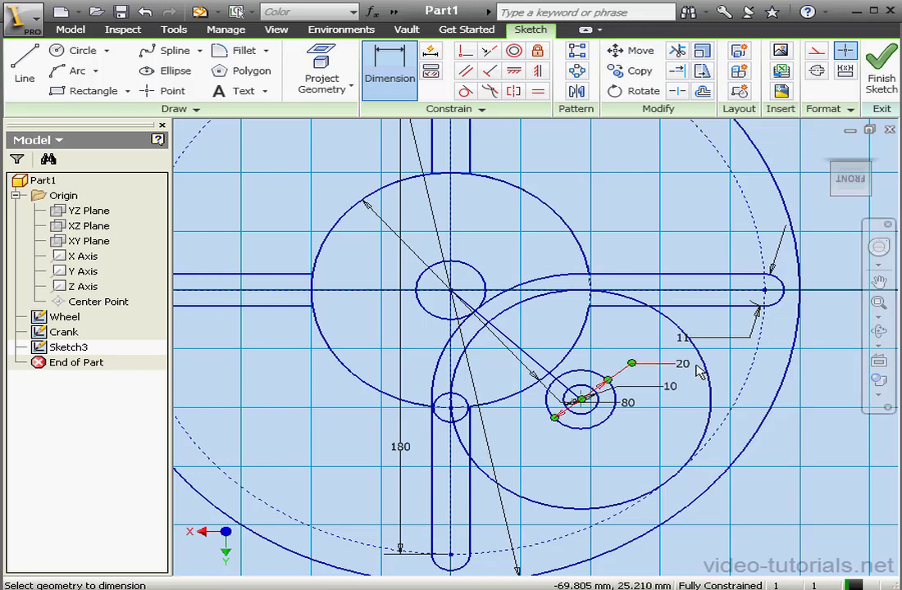
# Draw two side lines joining the circles at the ends of the centre line, one on each side of it
pyautogui.click(29, 72)
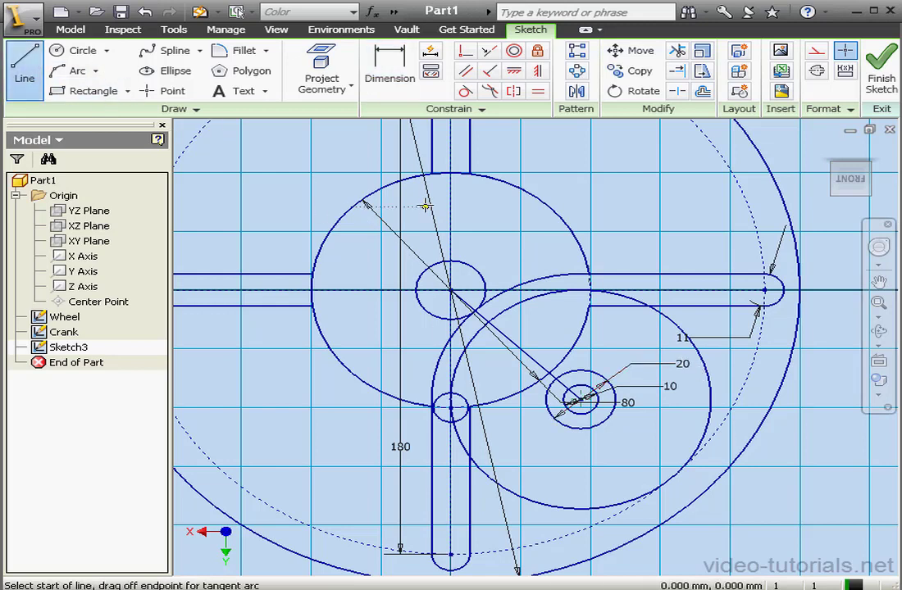
pyautogui.click(479, 269)
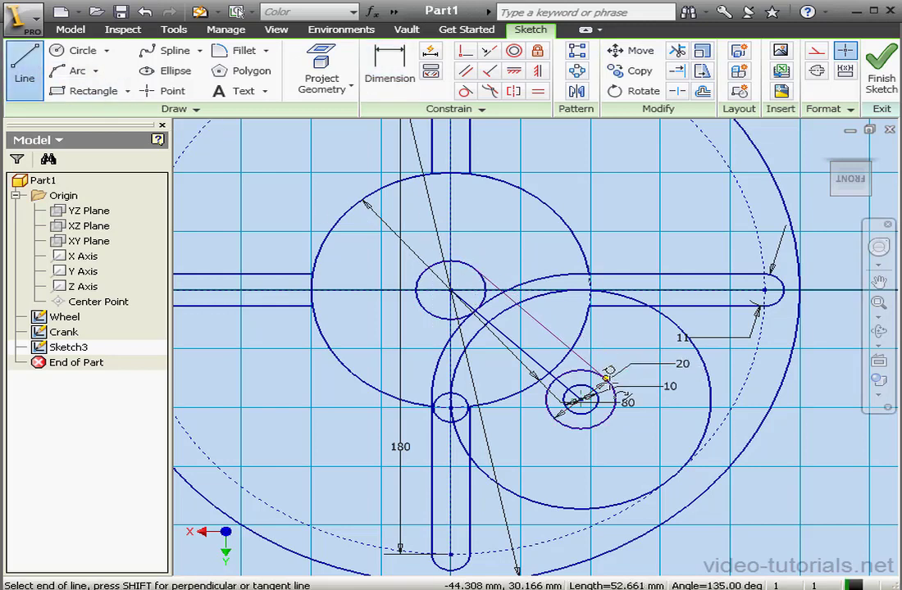
pyautogui.click(607, 376)
pyautogui.click(557, 417)
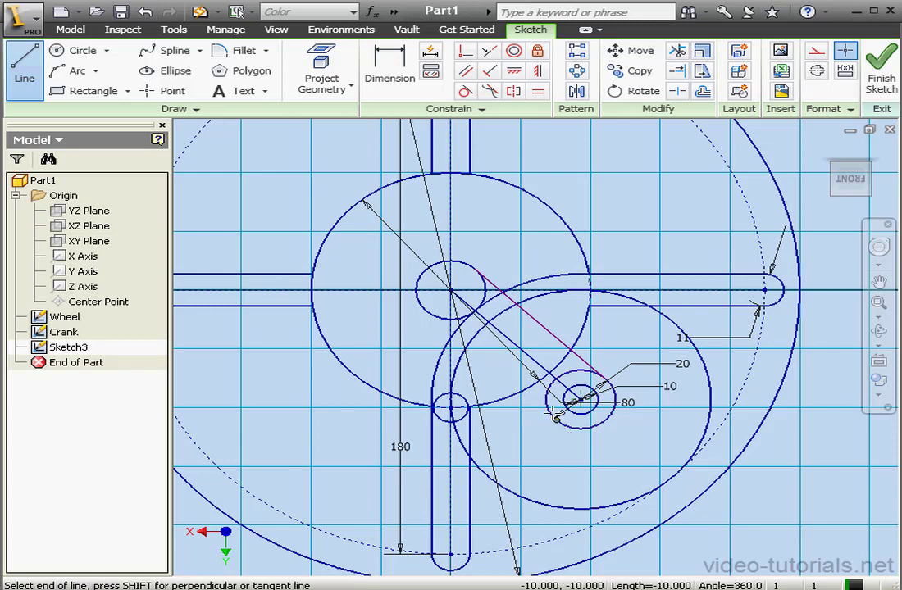
pyautogui.click(427, 308)
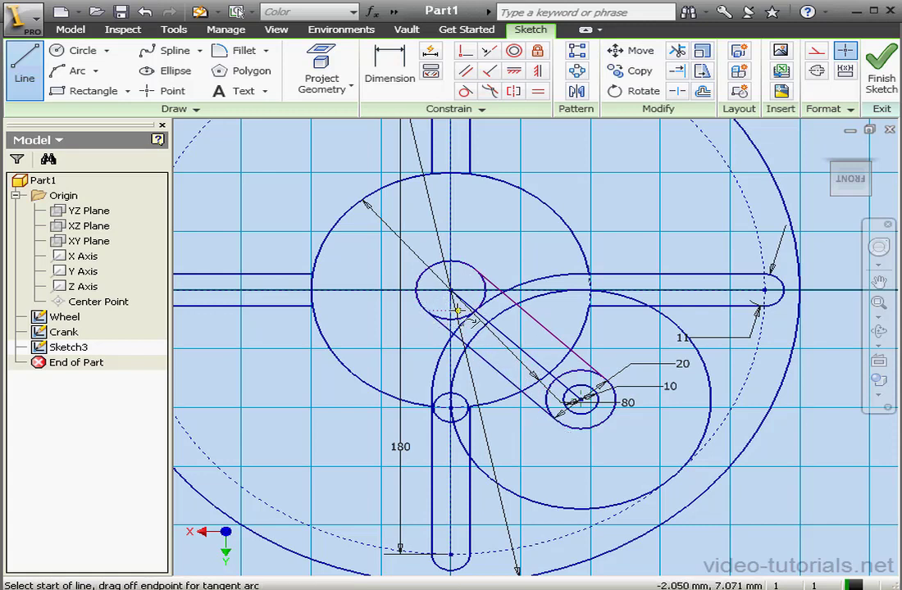
# Trim away the inner arcs of both 20 mm circles so the side lines and outer arcs form a link outline
pyautogui.click(682, 51)
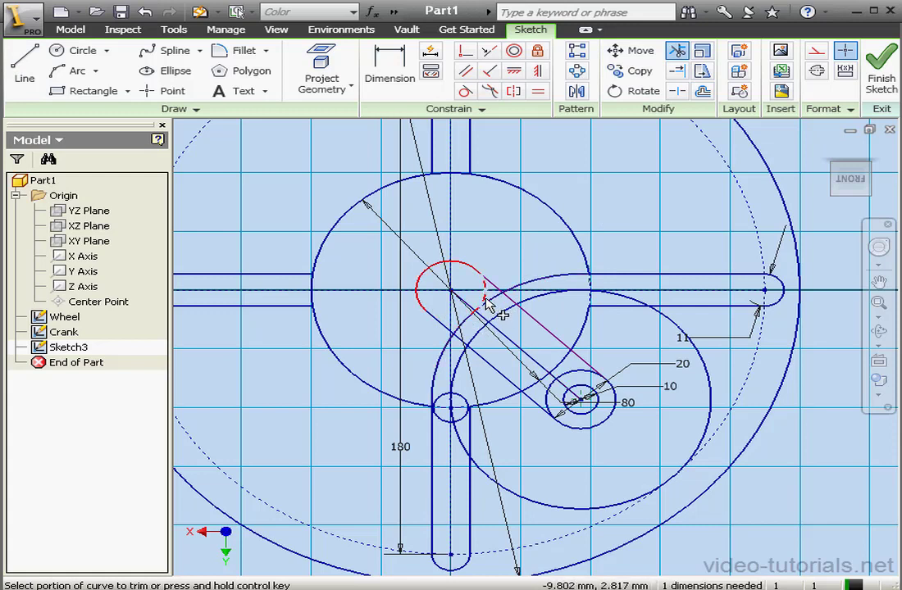
pyautogui.click(489, 302)
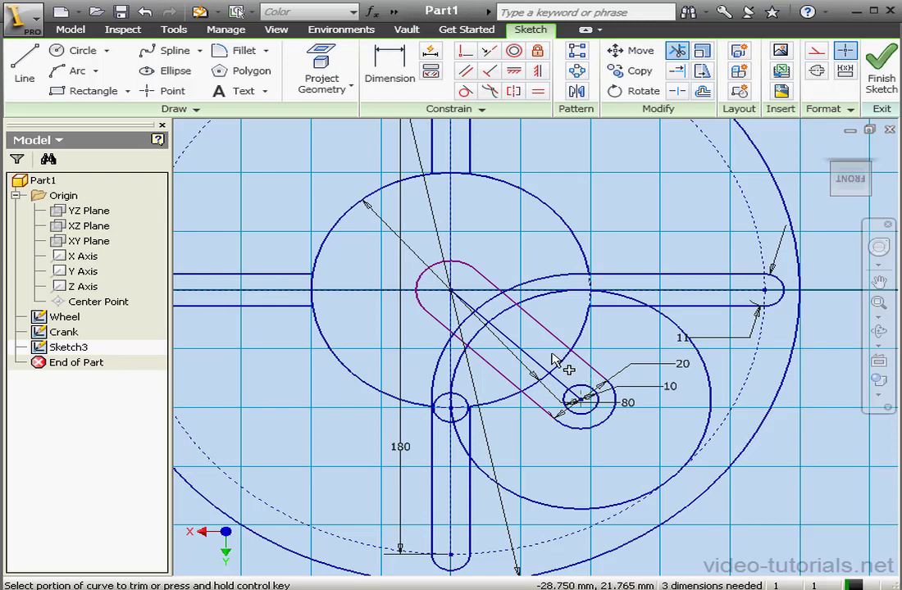
pyautogui.rightClick(612, 237)
pyautogui.click(639, 246)
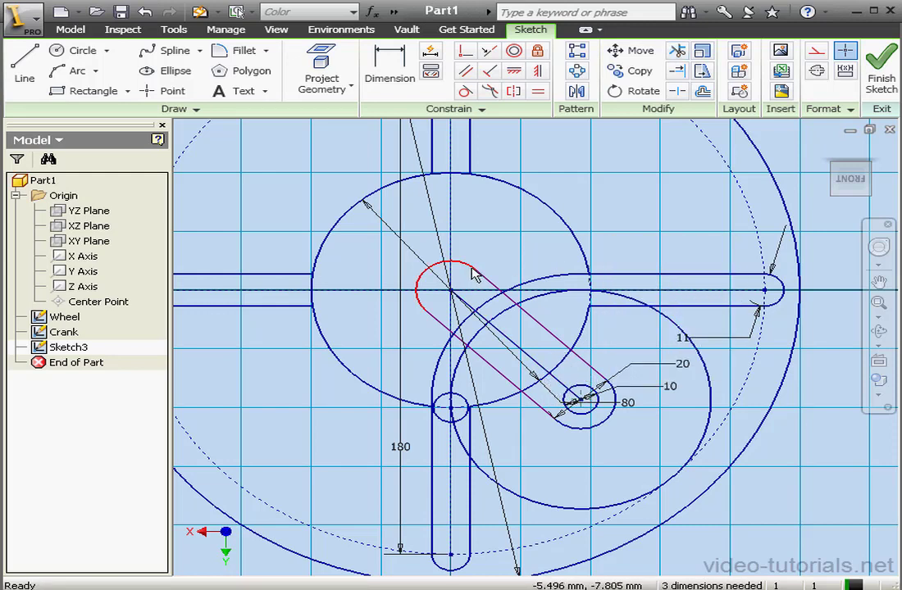
# Constrain both side lines of the link parallel to its centre line
pyautogui.moveTo(473, 275); pyautogui.dragTo(500, 250)
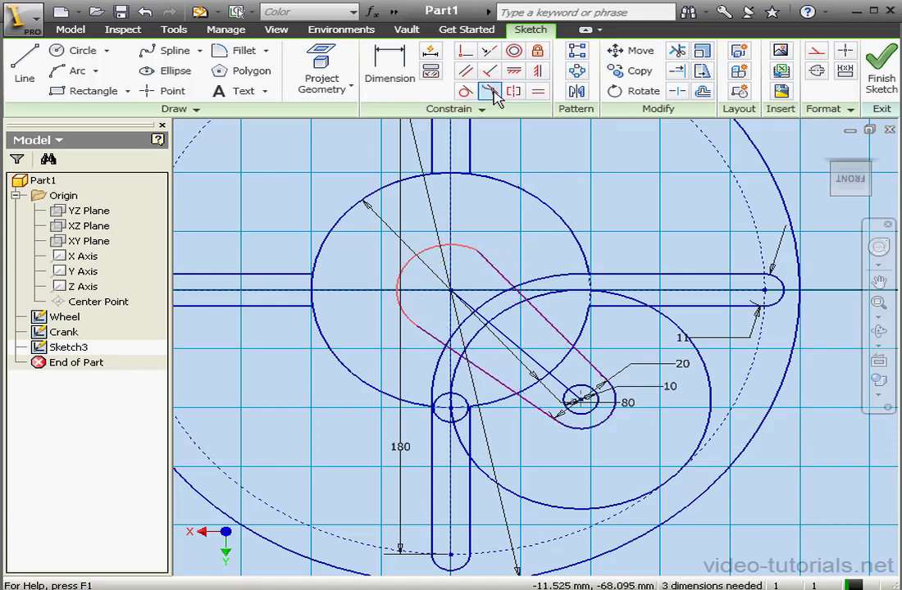
pyautogui.click(465, 71)
pyautogui.click(558, 330)
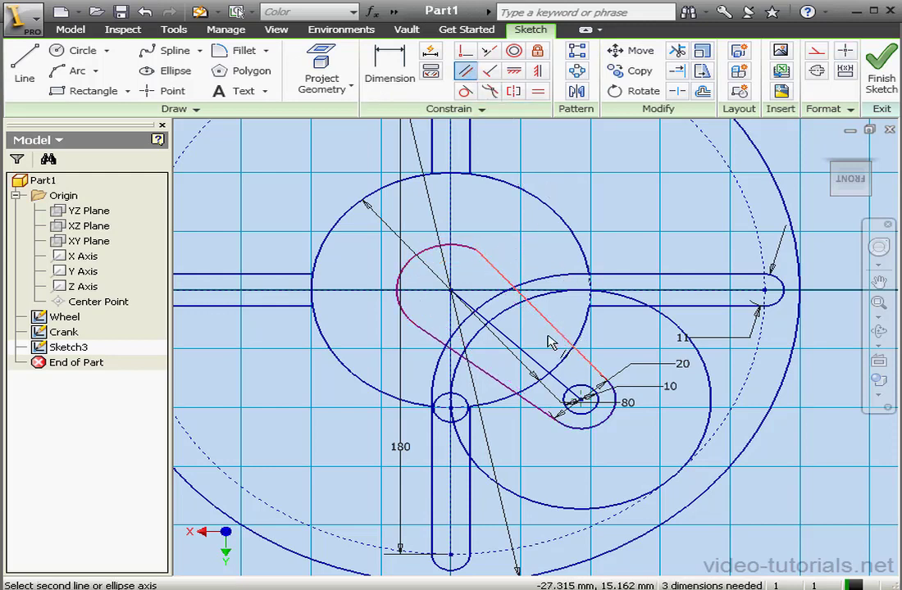
pyautogui.click(534, 360)
pyautogui.click(520, 386)
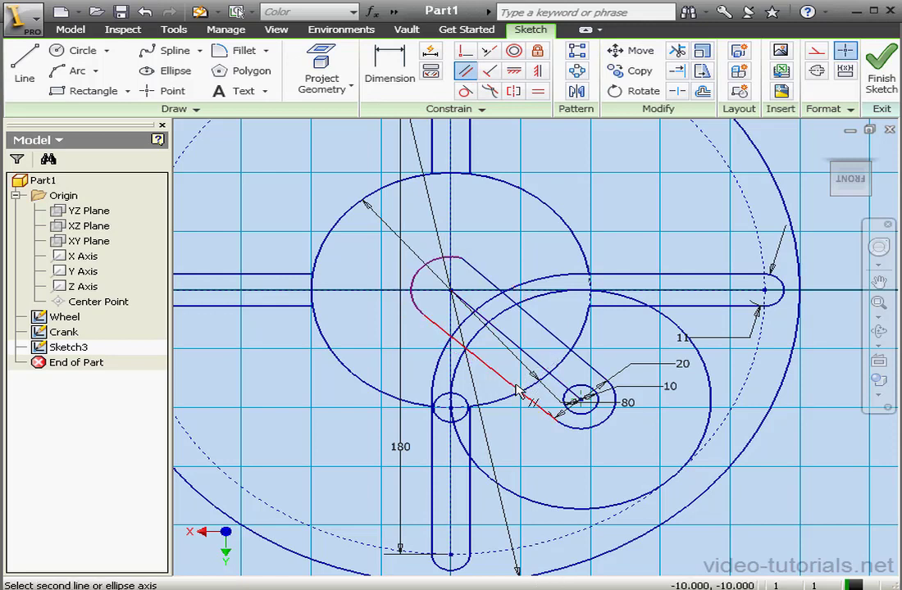
pyautogui.click(546, 364)
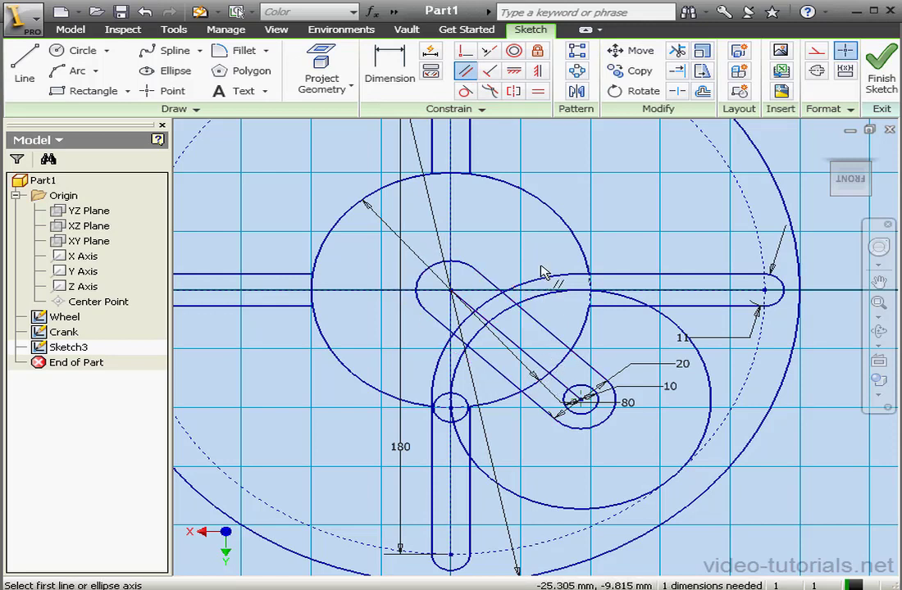
pyautogui.rightClick(505, 238)
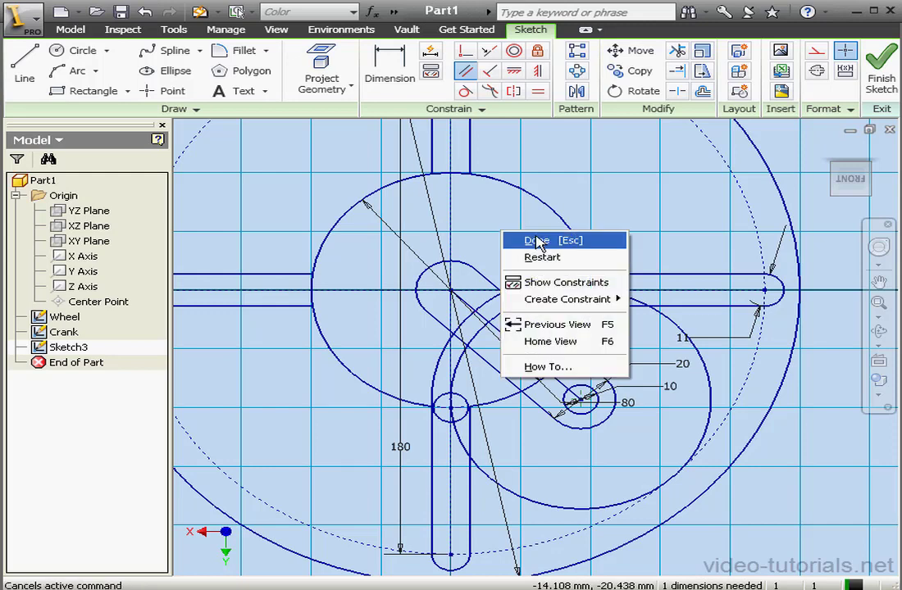
pyautogui.click(509, 241)
# Auto-dimension the sketch with dimensions only, excluding constraints, and move the added radius dimension outside the link
pyautogui.moveTo(474, 274); pyautogui.dragTo(432, 310)
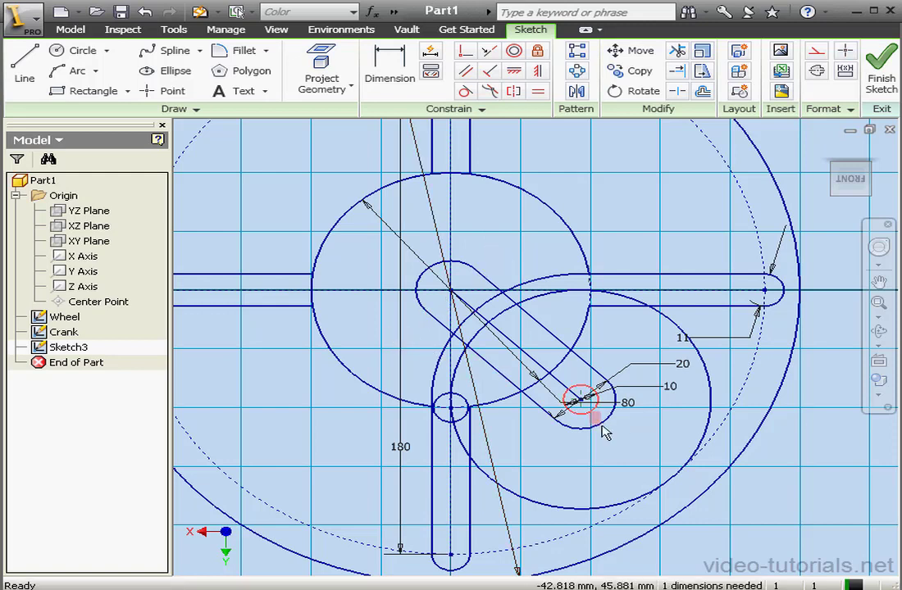
pyautogui.moveTo(559, 422); pyautogui.dragTo(565, 422)
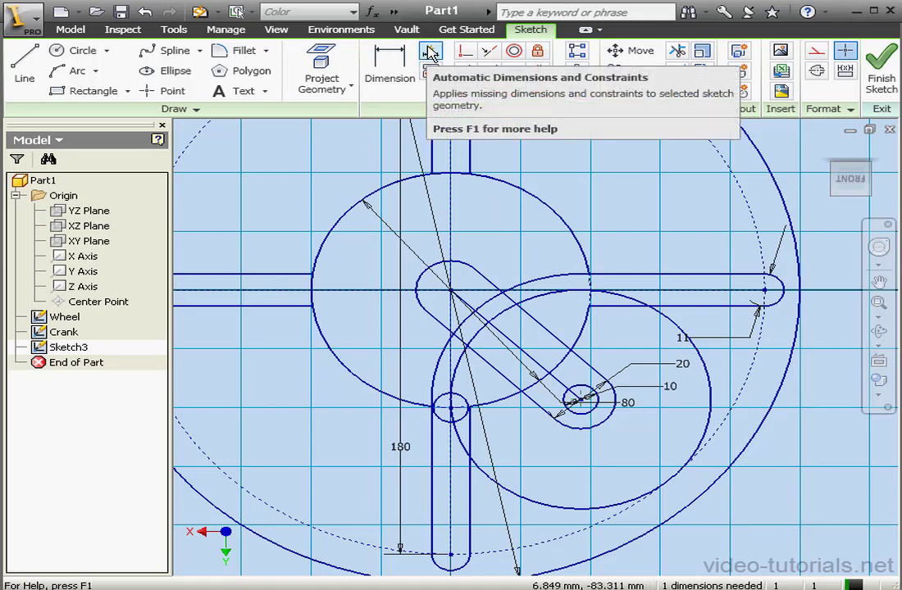
pyautogui.click(430, 53)
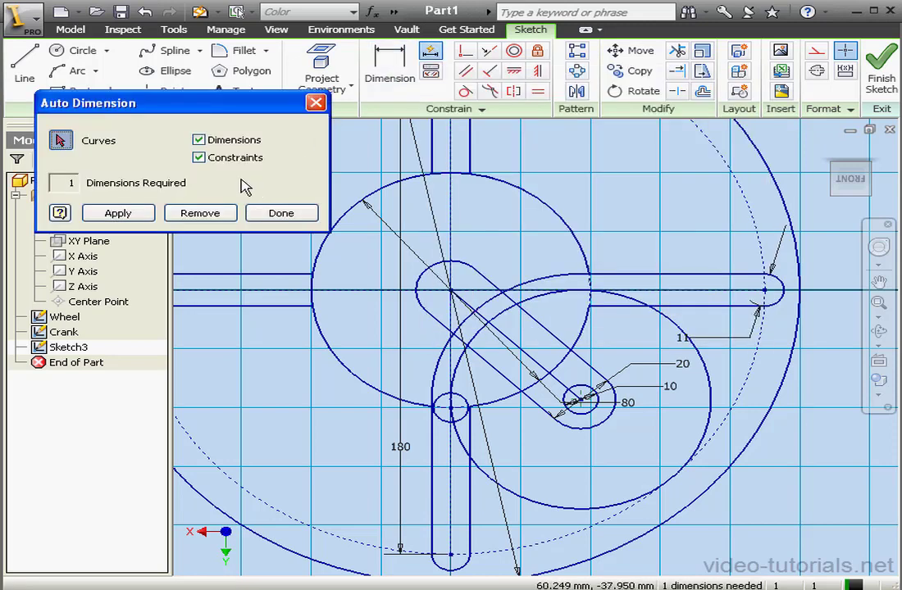
pyautogui.click(199, 158)
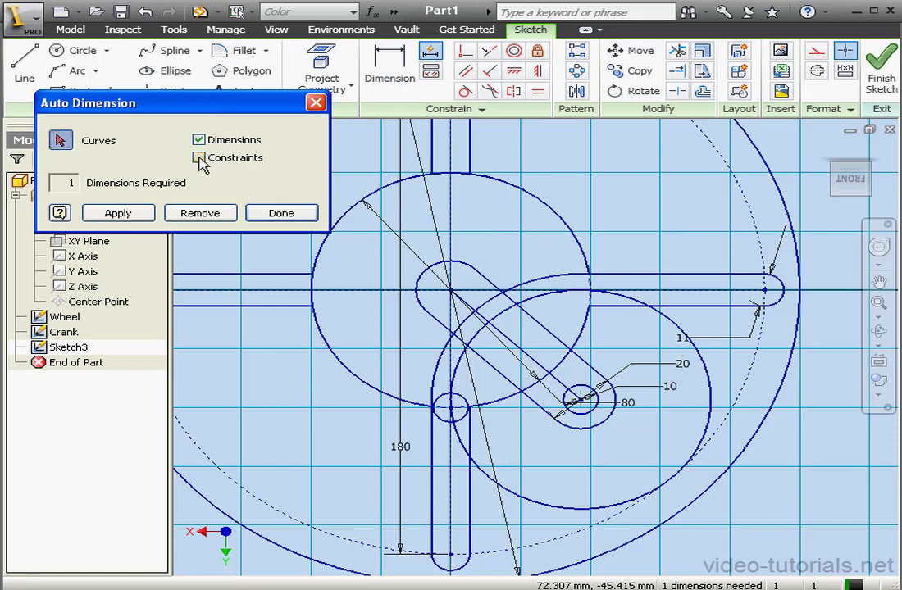
pyautogui.click(142, 215)
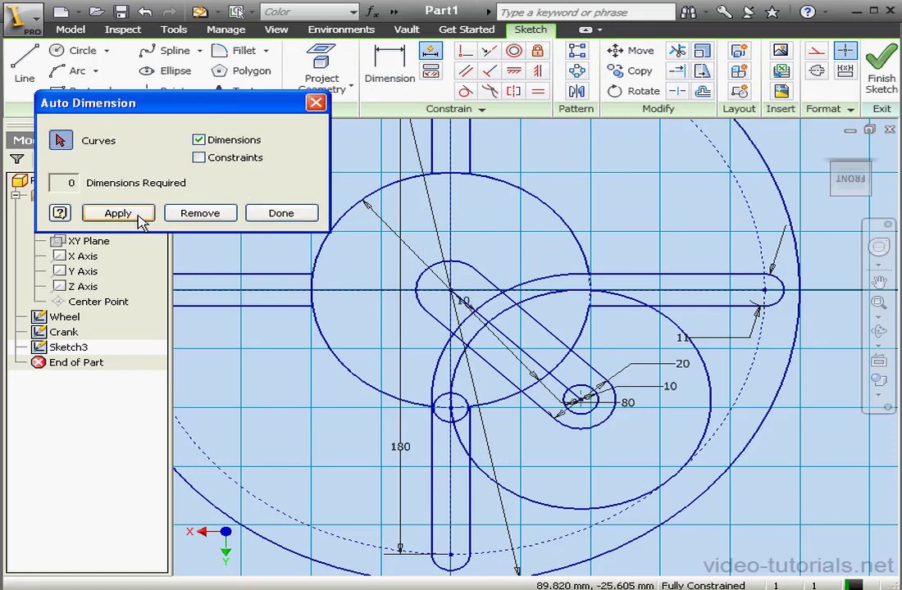
pyautogui.click(282, 214)
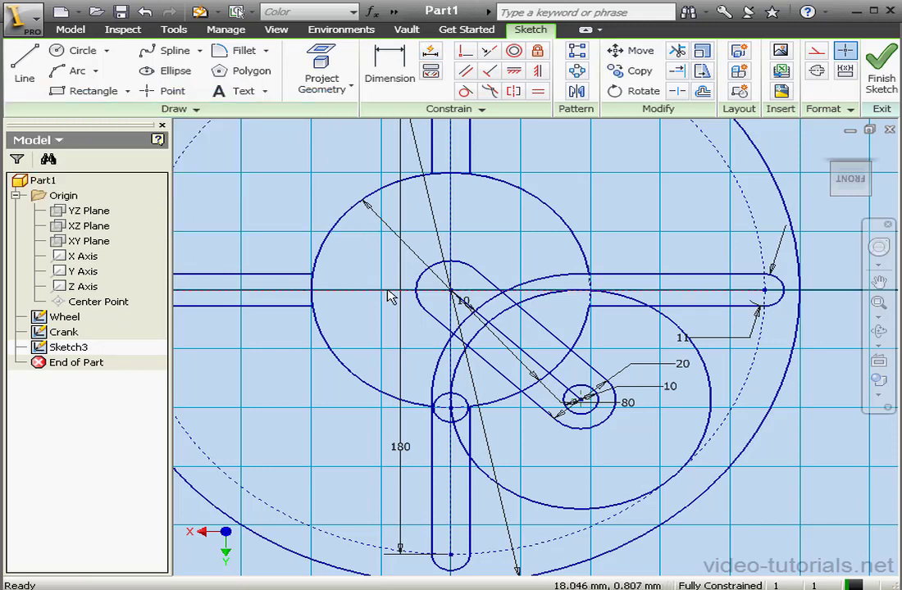
pyautogui.moveTo(464, 302)
pyautogui.mouseDown()
pyautogui.moveTo(480, 307)
pyautogui.moveTo(496, 256)
pyautogui.mouseUp()
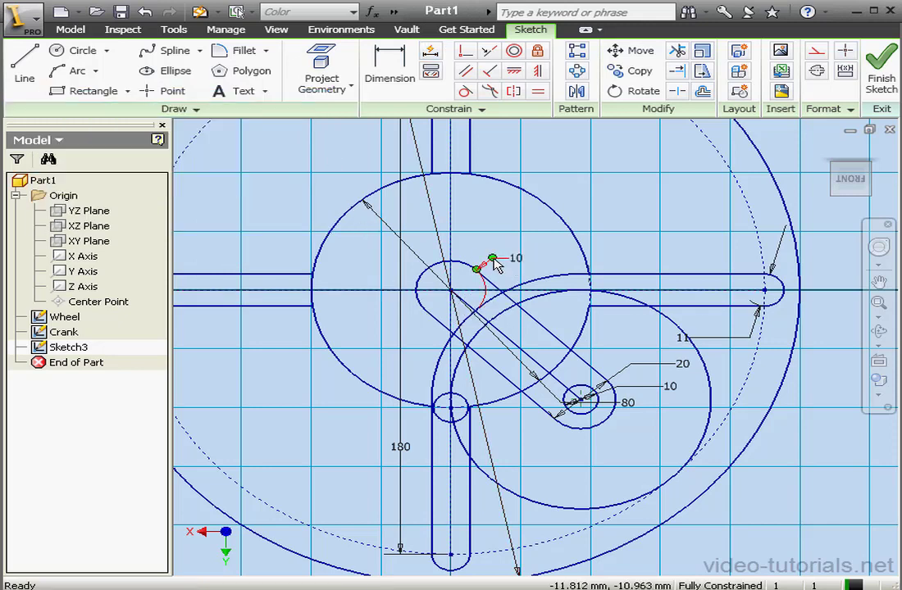
# Remove the leftover circle fragment where the link crosses the crescent's inner arc
pyautogui.scroll(5, 460, 320)
pyautogui.scroll(3, 455, 315)
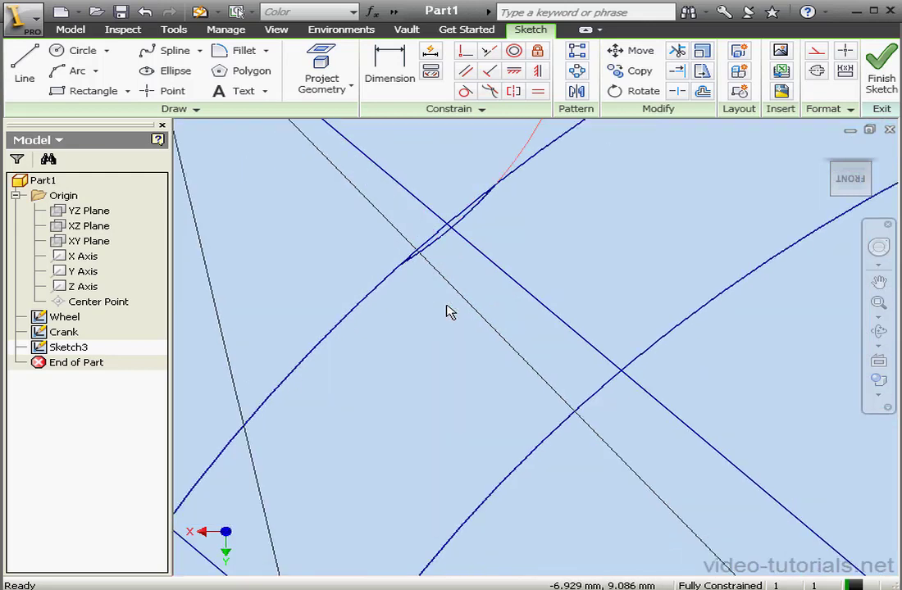
pyautogui.scroll(-2, 449, 297)
pyautogui.scroll(2, 449, 297)
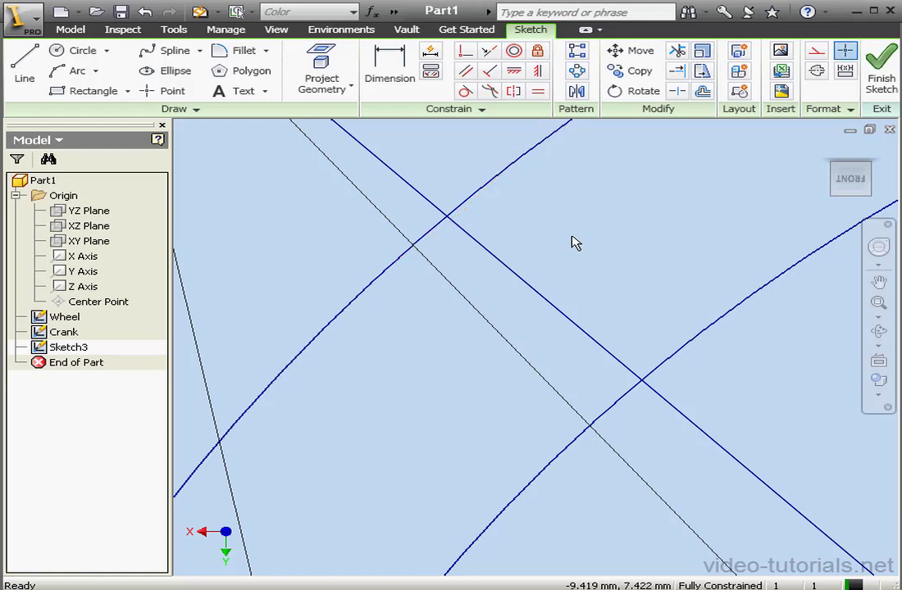
pyautogui.scroll(-2, 585, 244)
pyautogui.scroll(-2, 586, 250)
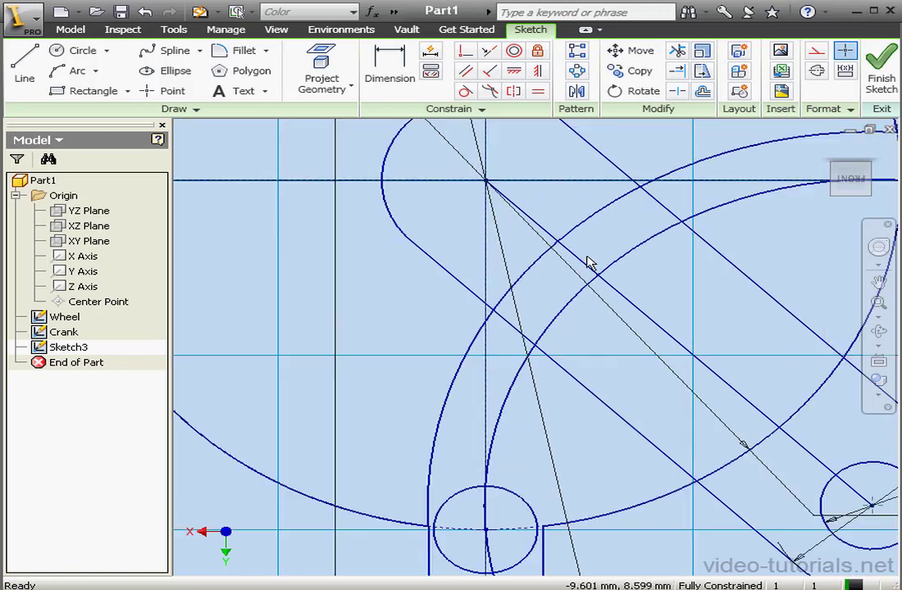
# Project the Crank's 10 mm circle at the link's outer end into the current sketch
pyautogui.click(879, 283)
pyautogui.moveTo(789, 450)
pyautogui.mouseDown()
pyautogui.moveTo(727, 419)
pyautogui.moveTo(573, 310)
pyautogui.mouseUp()
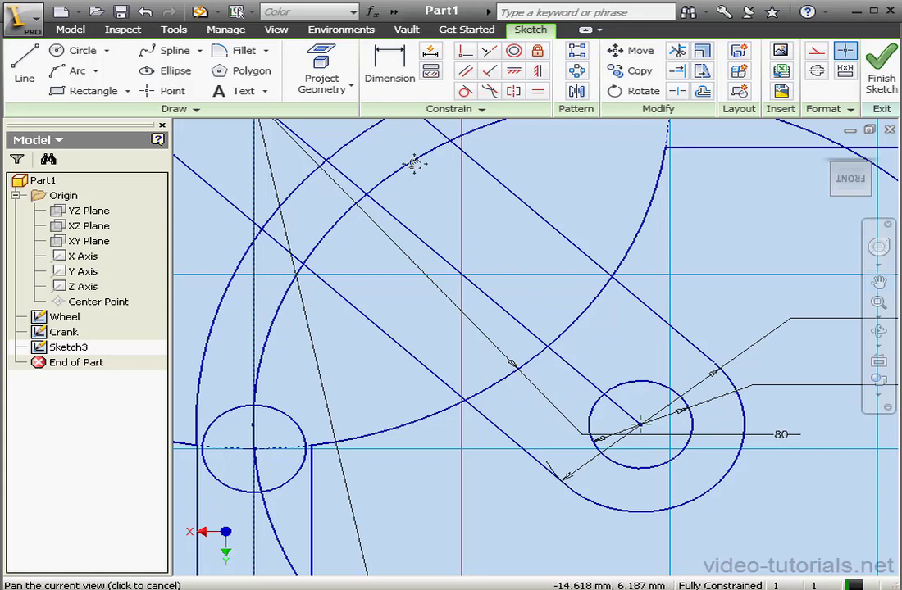
pyautogui.click(332, 82)
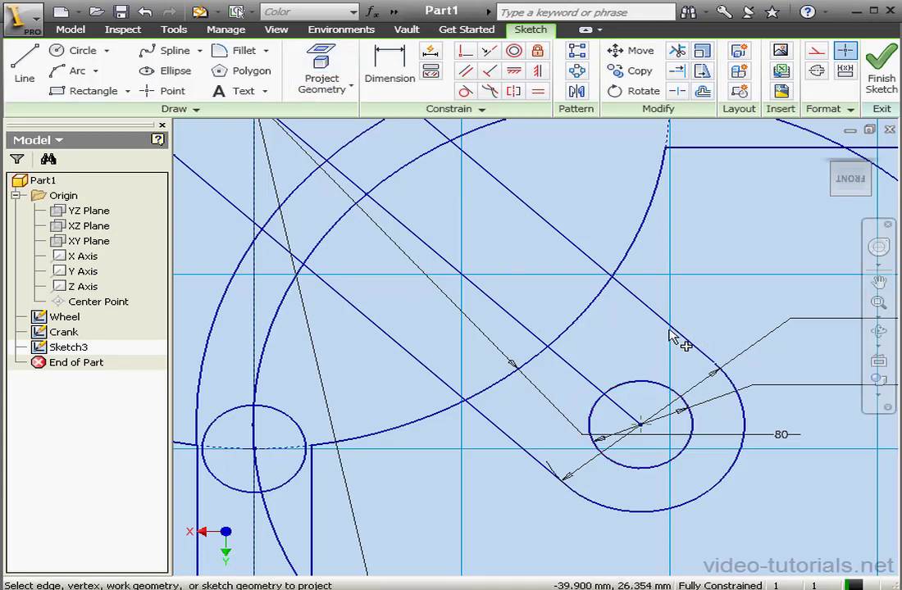
pyautogui.rightClick(710, 292)
pyautogui.click(748, 300)
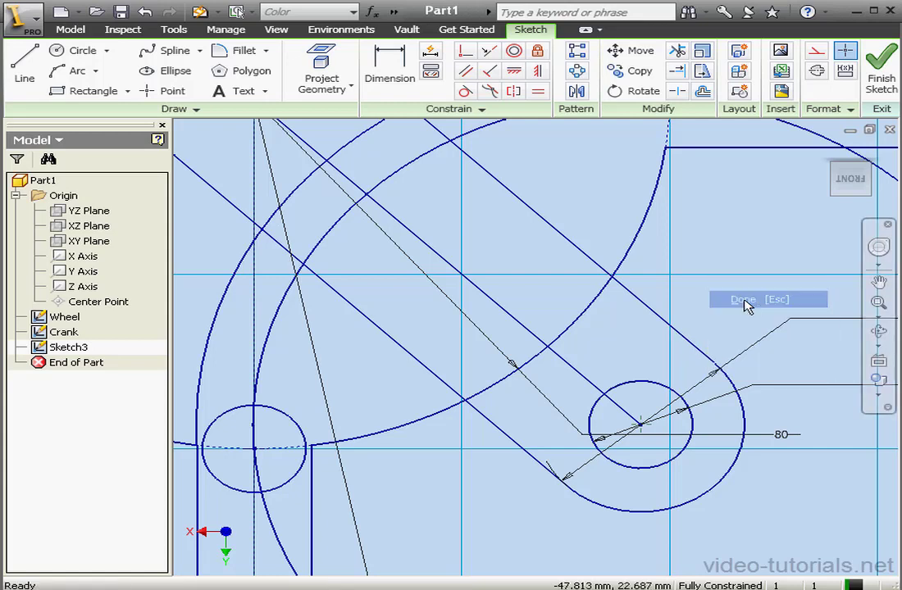
pyautogui.scroll(4, 734, 275)
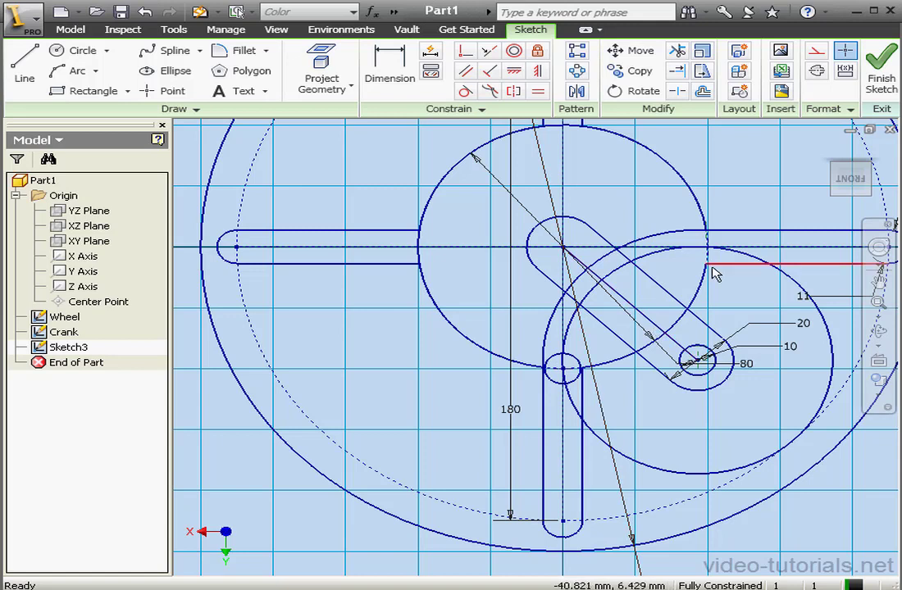
# Finish the third sketch and rename it Base
pyautogui.click(882, 70)
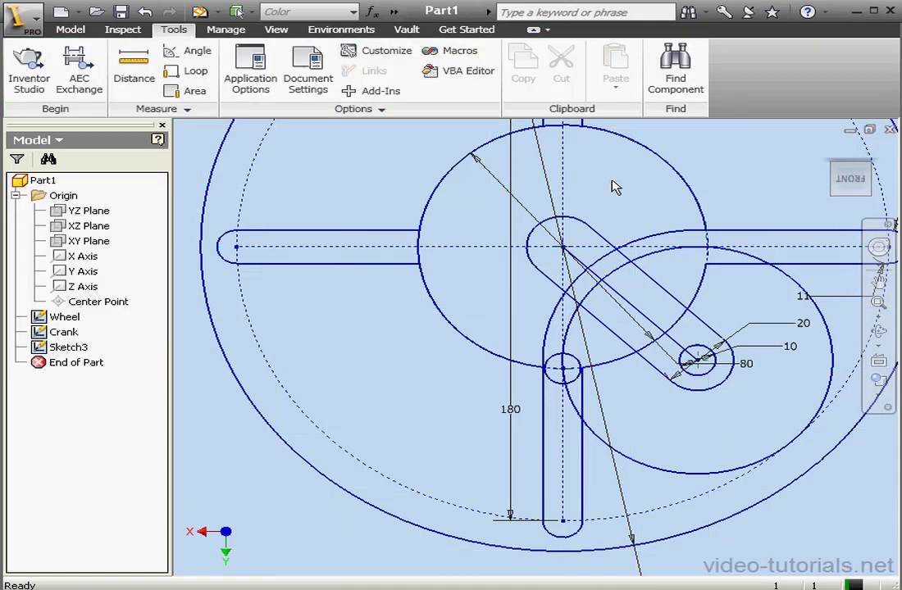
pyautogui.click(93, 351)
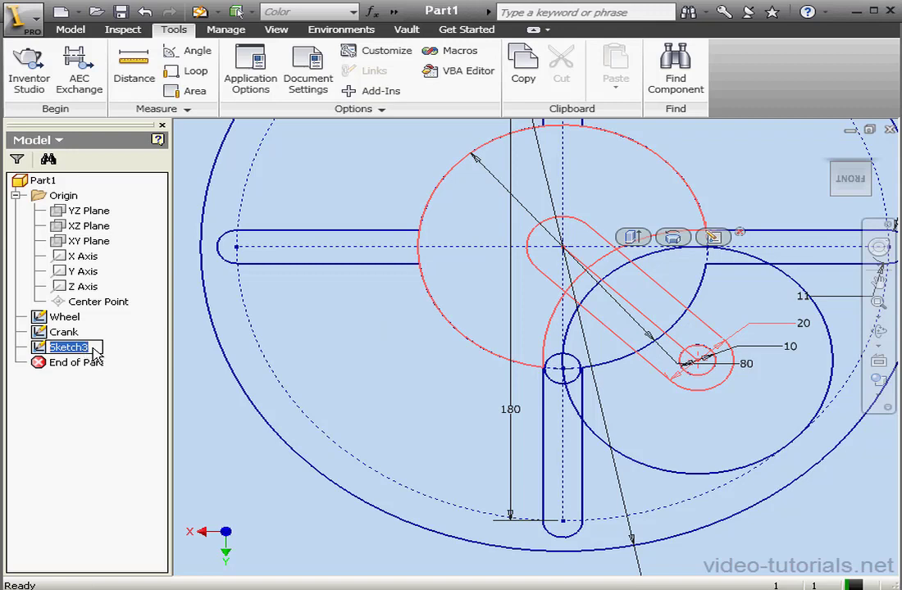
pyautogui.write('Base')
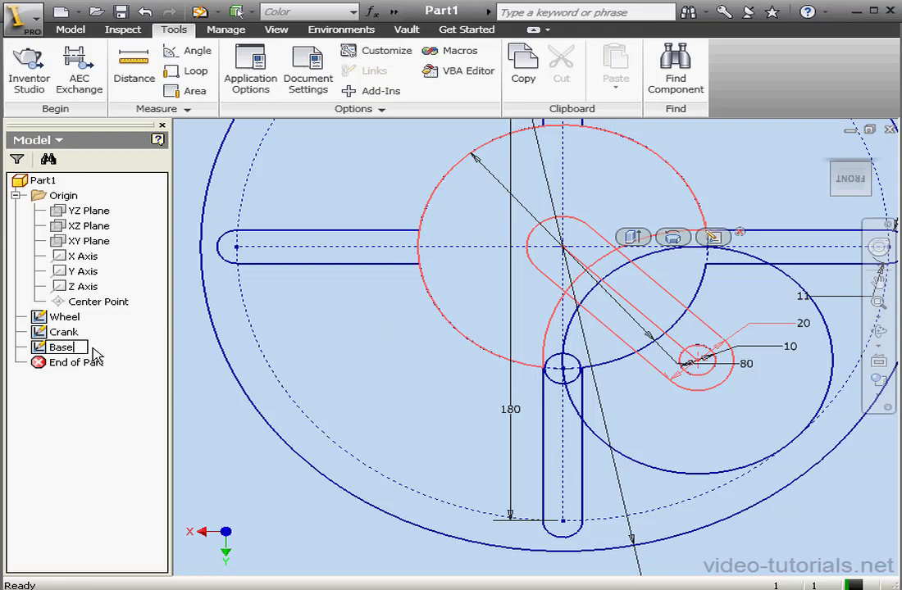
pyautogui.click(185, 369)
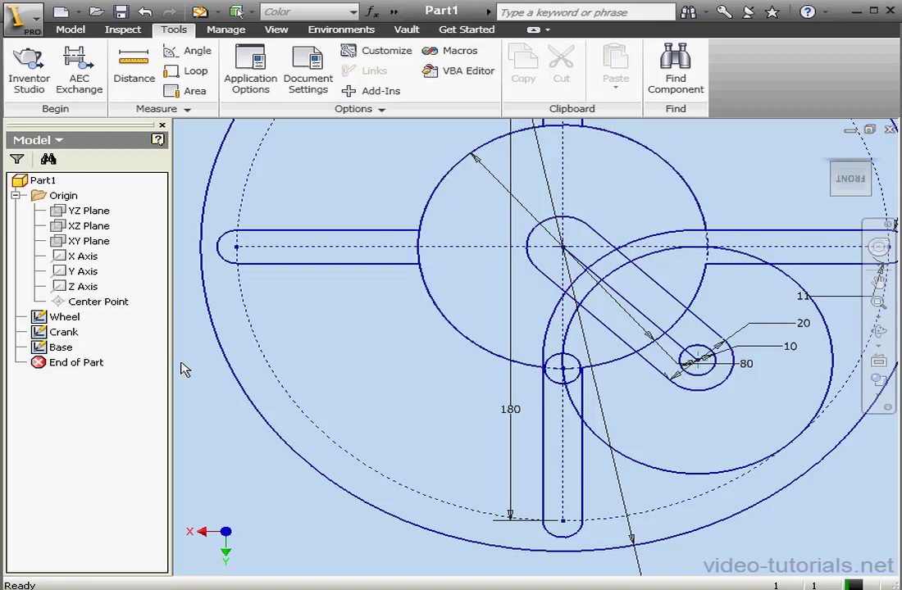
# Reopen the Base sketch, convert the link's centre line to construction geometry, and finish the sketch
pyautogui.doubleClick(59, 347)
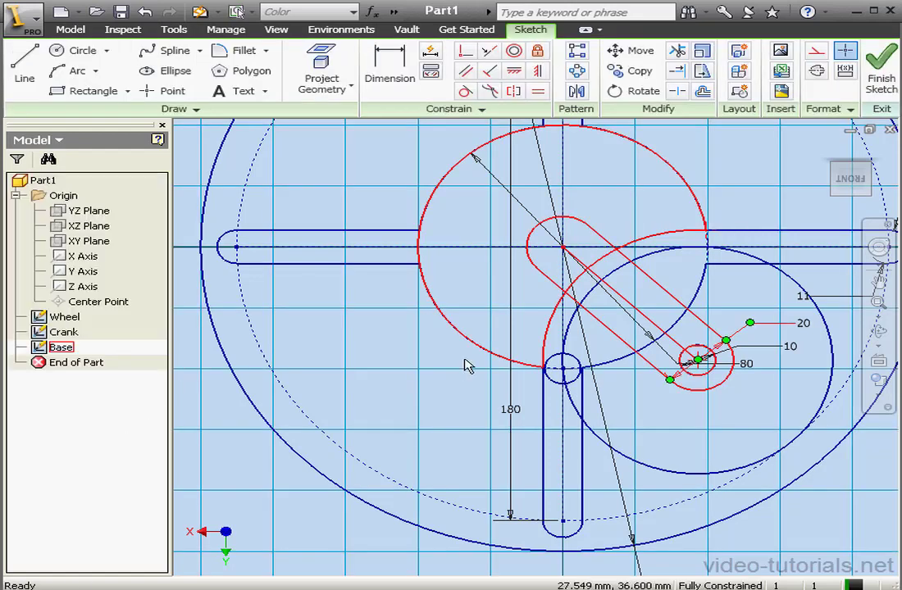
pyautogui.click(623, 300)
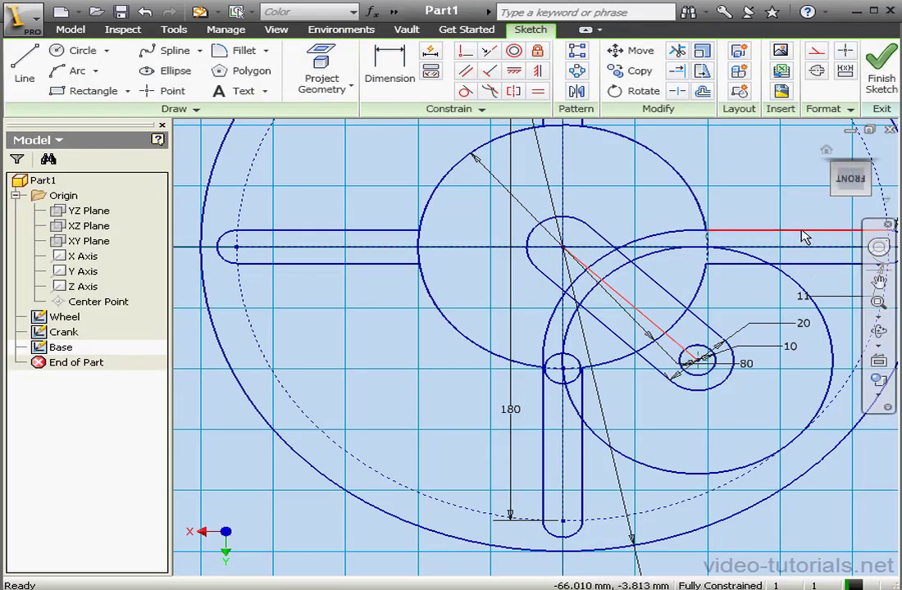
pyautogui.click(816, 54)
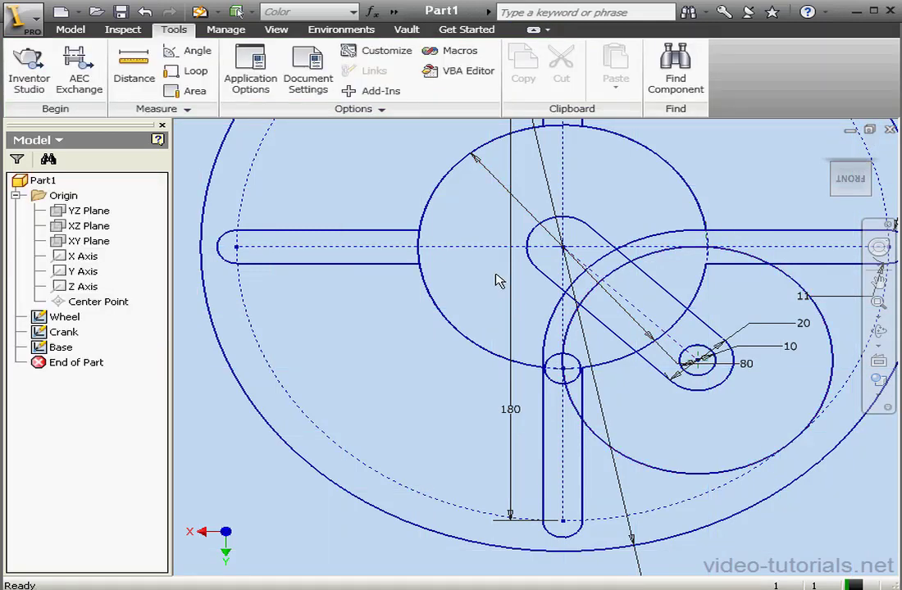
# Set the line color of the Base sketch to Green in its geometry properties
pyautogui.rightClick(61, 347)
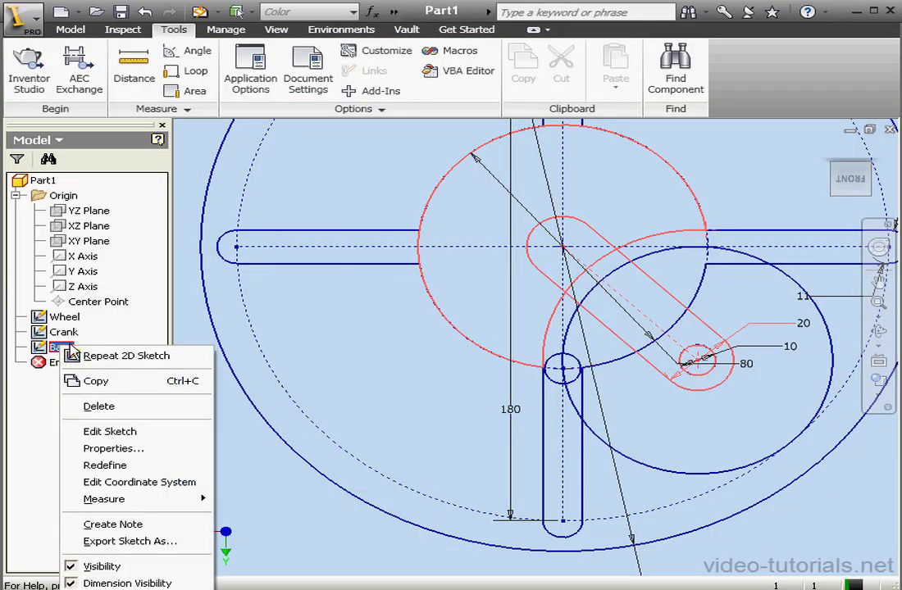
pyautogui.click(149, 450)
pyautogui.click(320, 180)
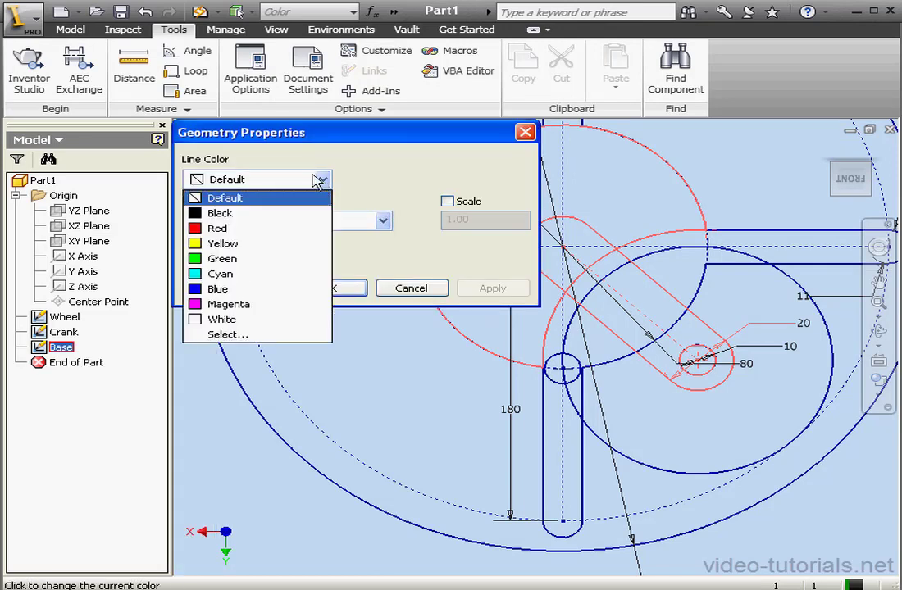
pyautogui.click(254, 260)
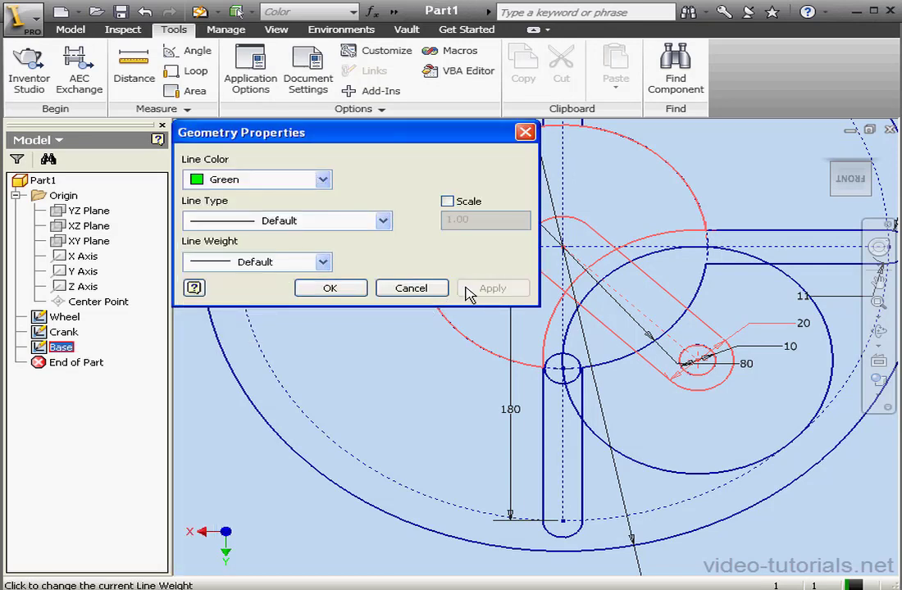
pyautogui.click(414, 291)
pyautogui.click(409, 353)
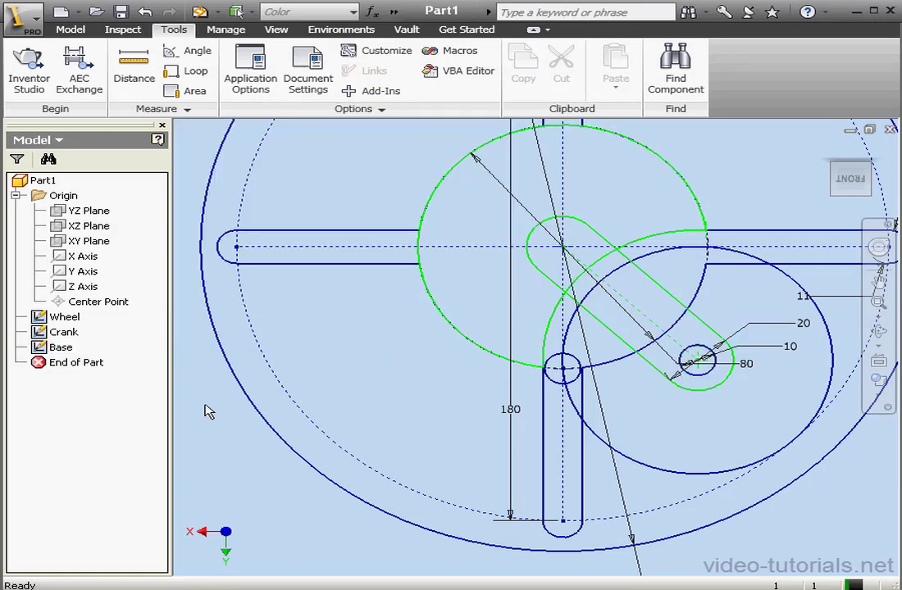
# Restore the Base sketch's line color to Default in its geometry properties
pyautogui.click(59, 347)
pyautogui.rightClick(59, 348)
pyautogui.click(141, 451)
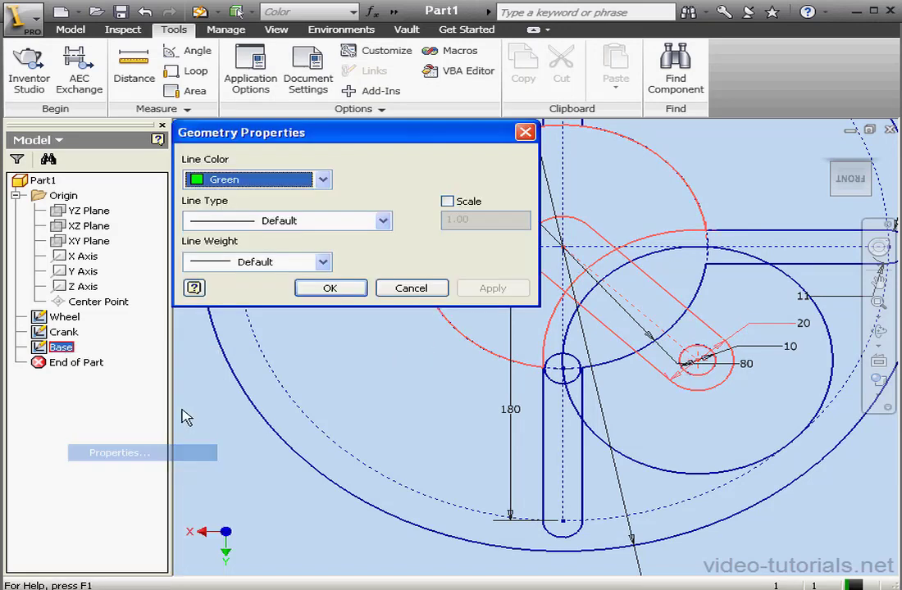
pyautogui.click(323, 179)
pyautogui.click(286, 200)
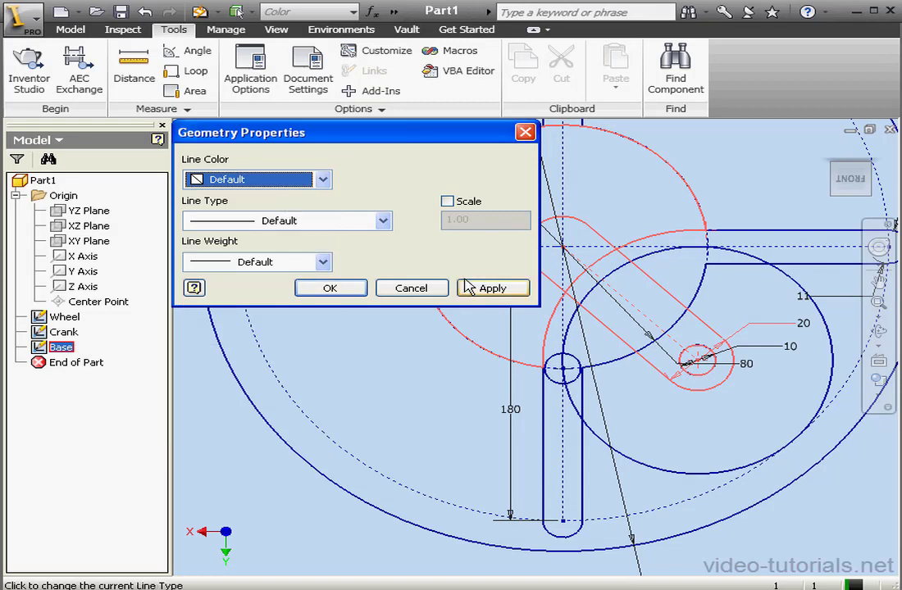
pyautogui.click(483, 288)
pyautogui.click(329, 288)
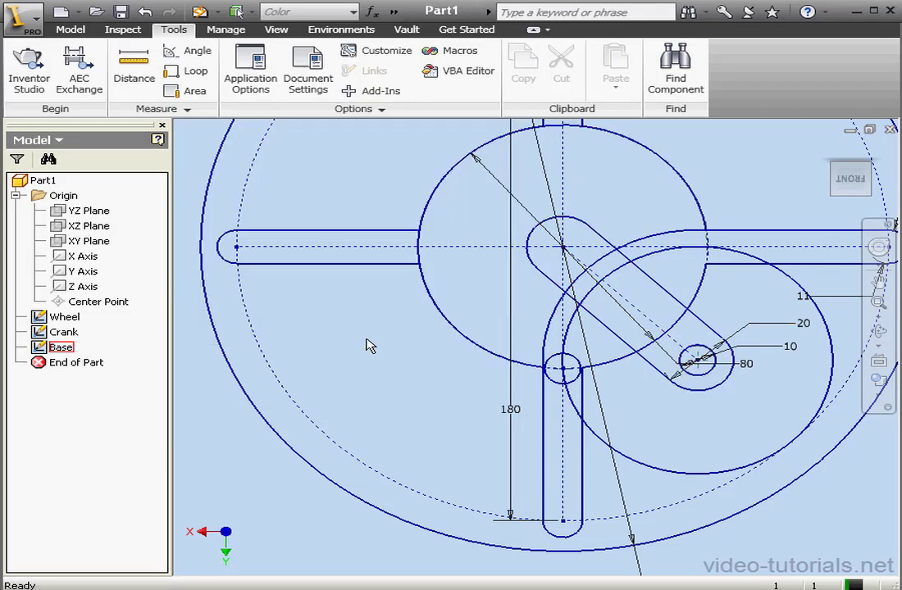
# Save the part as Layout_Sketch in folder 26, using the Autodesk Inventor Parts (*.ipt) file type
pyautogui.click(121, 12)
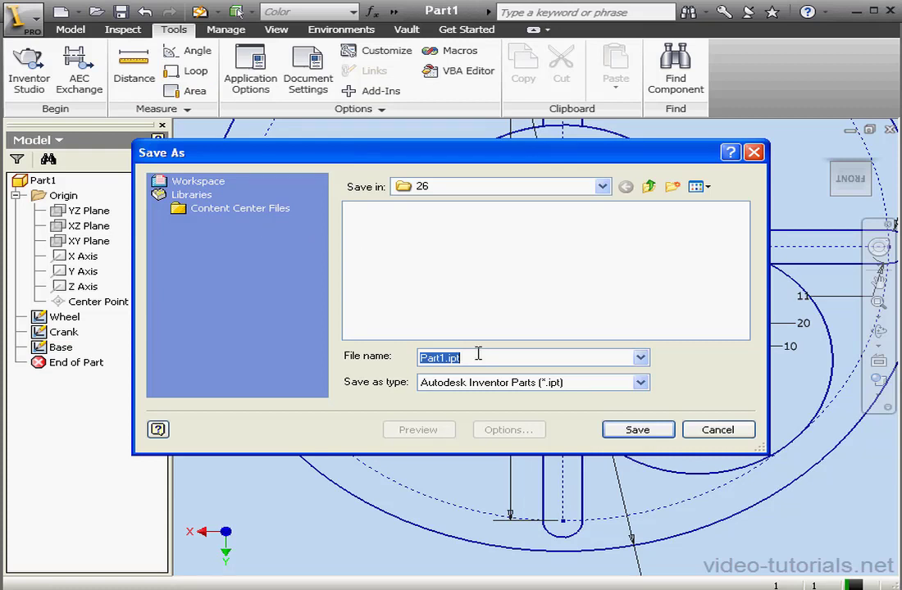
pyautogui.write('Layout_Sketch')
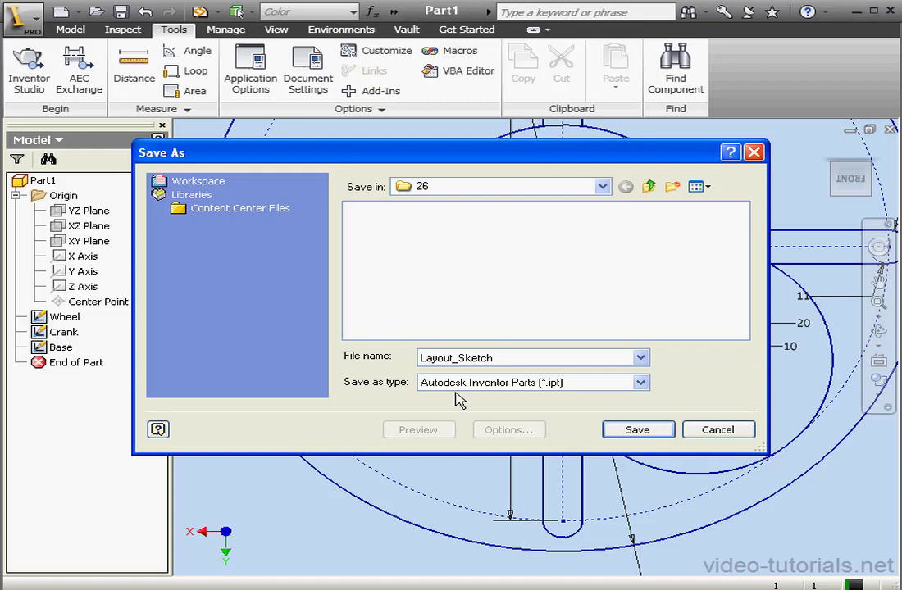
pyautogui.click(643, 431)
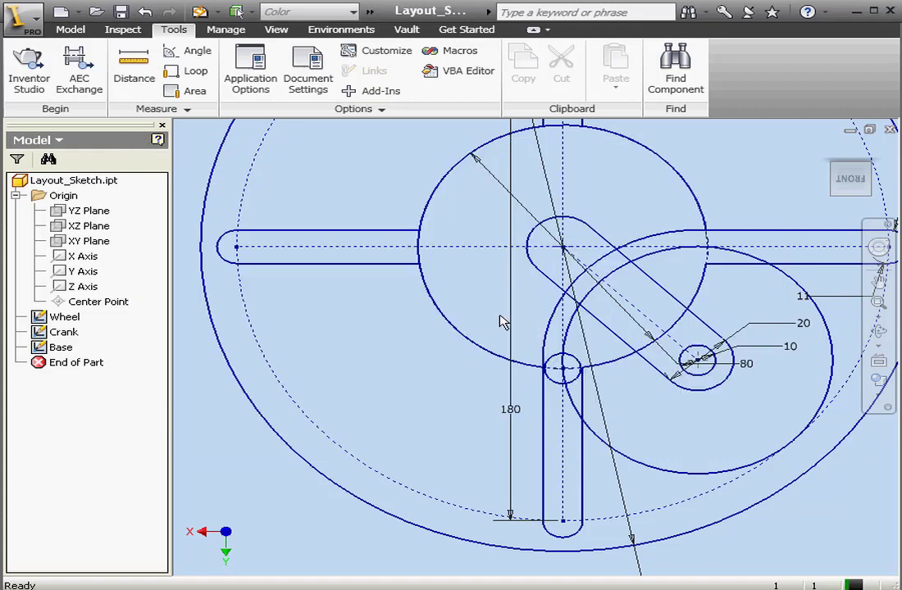